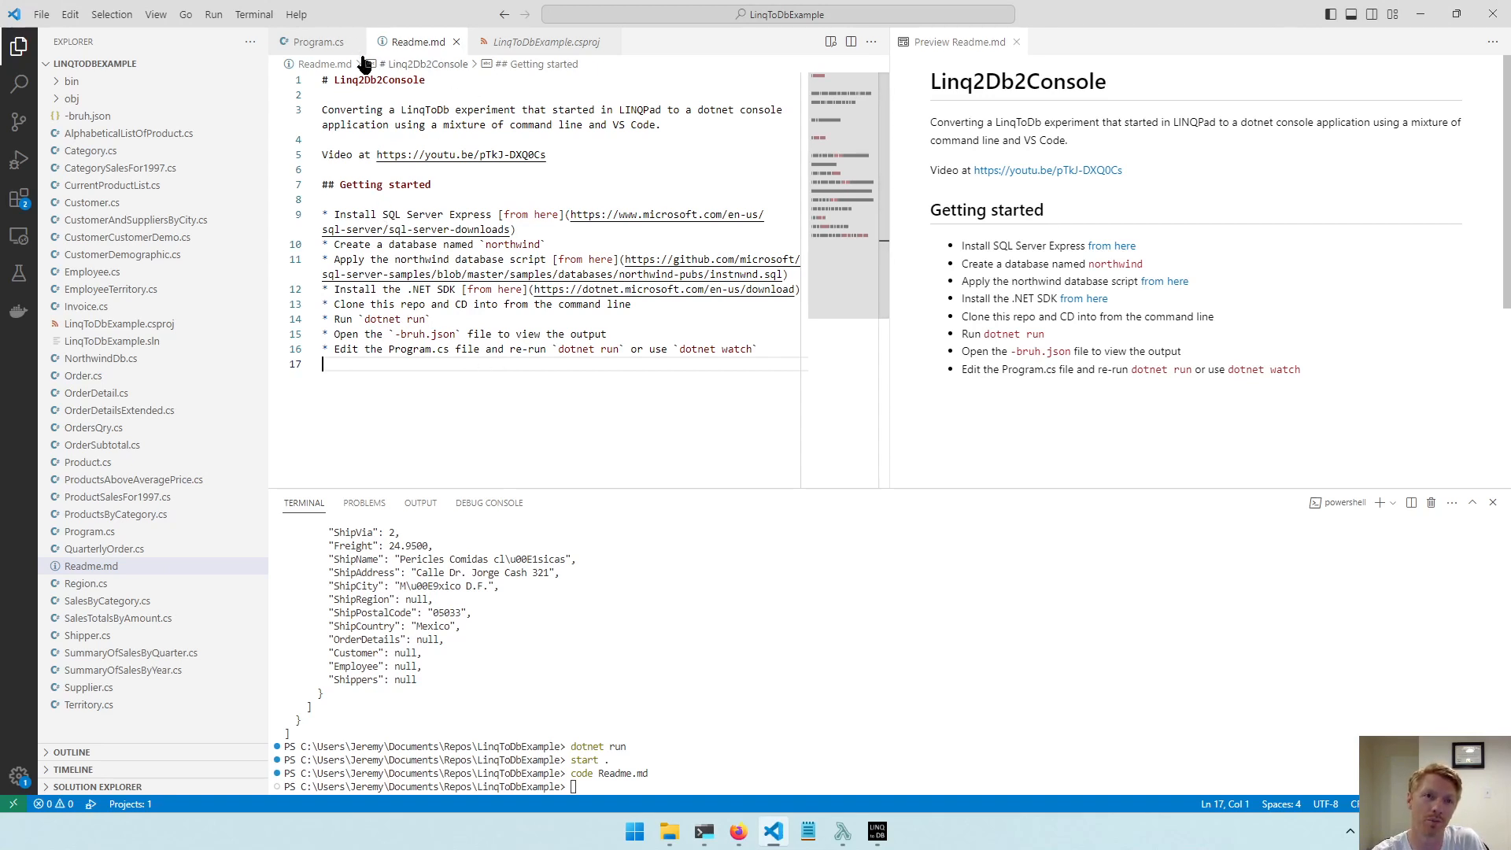
pyautogui.click(338, 44)
pyautogui.click(418, 42)
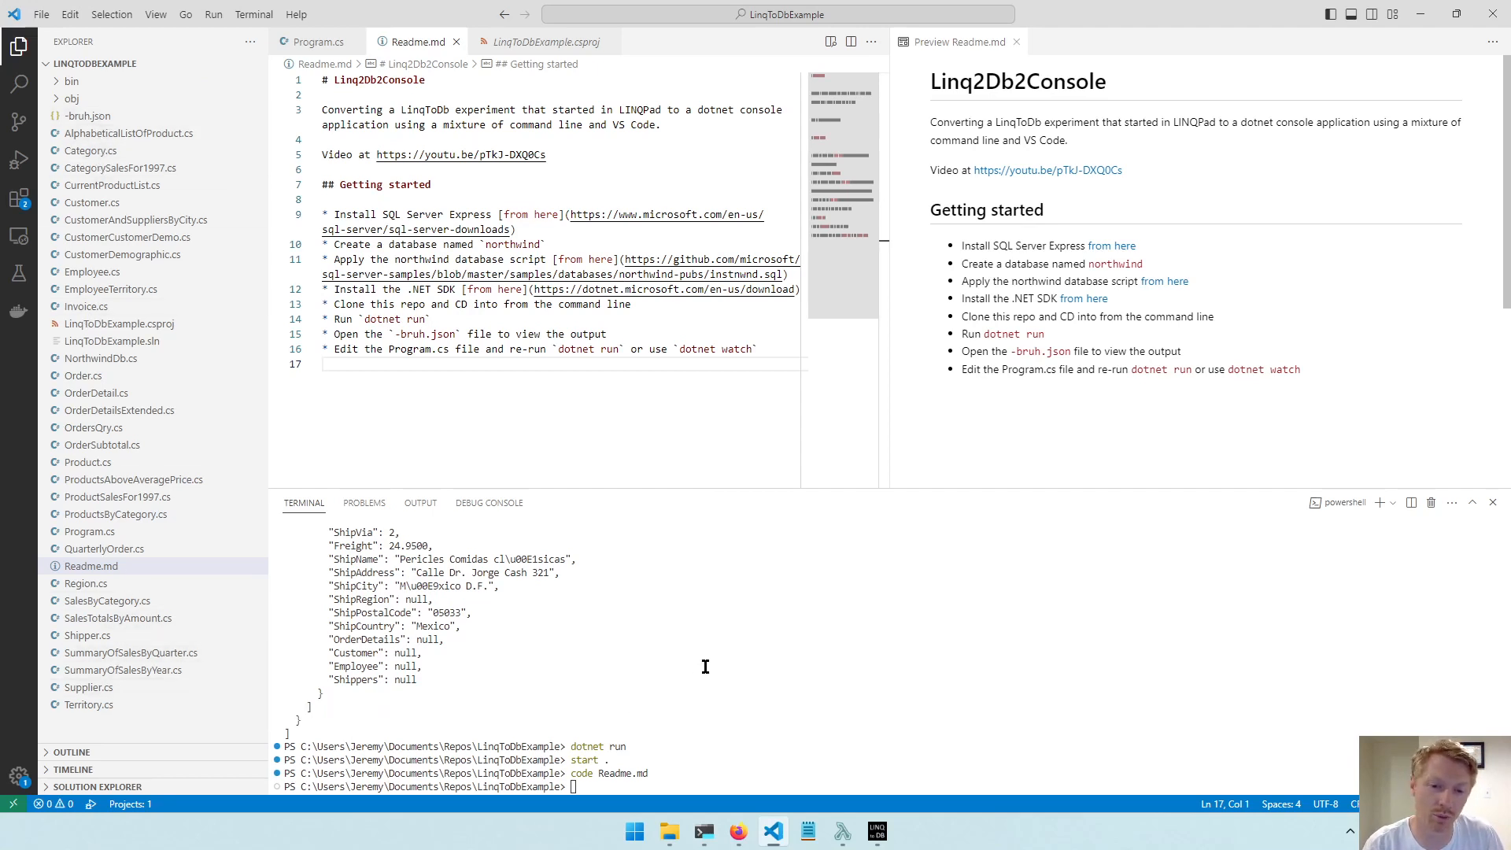
# Switch to Firefox and open github.com in a new browser tab.
pyautogui.moveTo(738, 839)
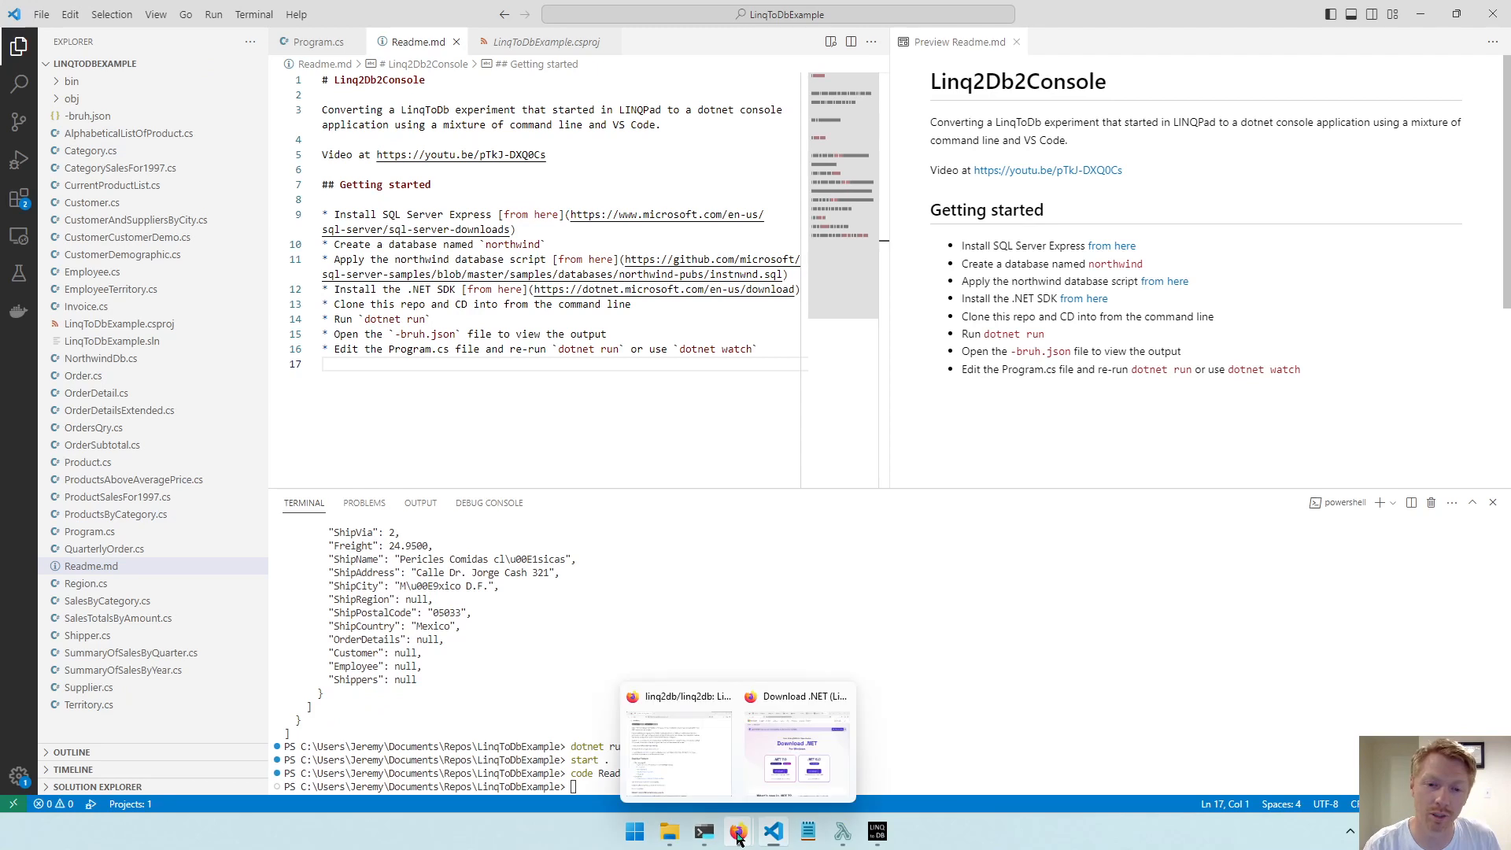
pyautogui.click(791, 708)
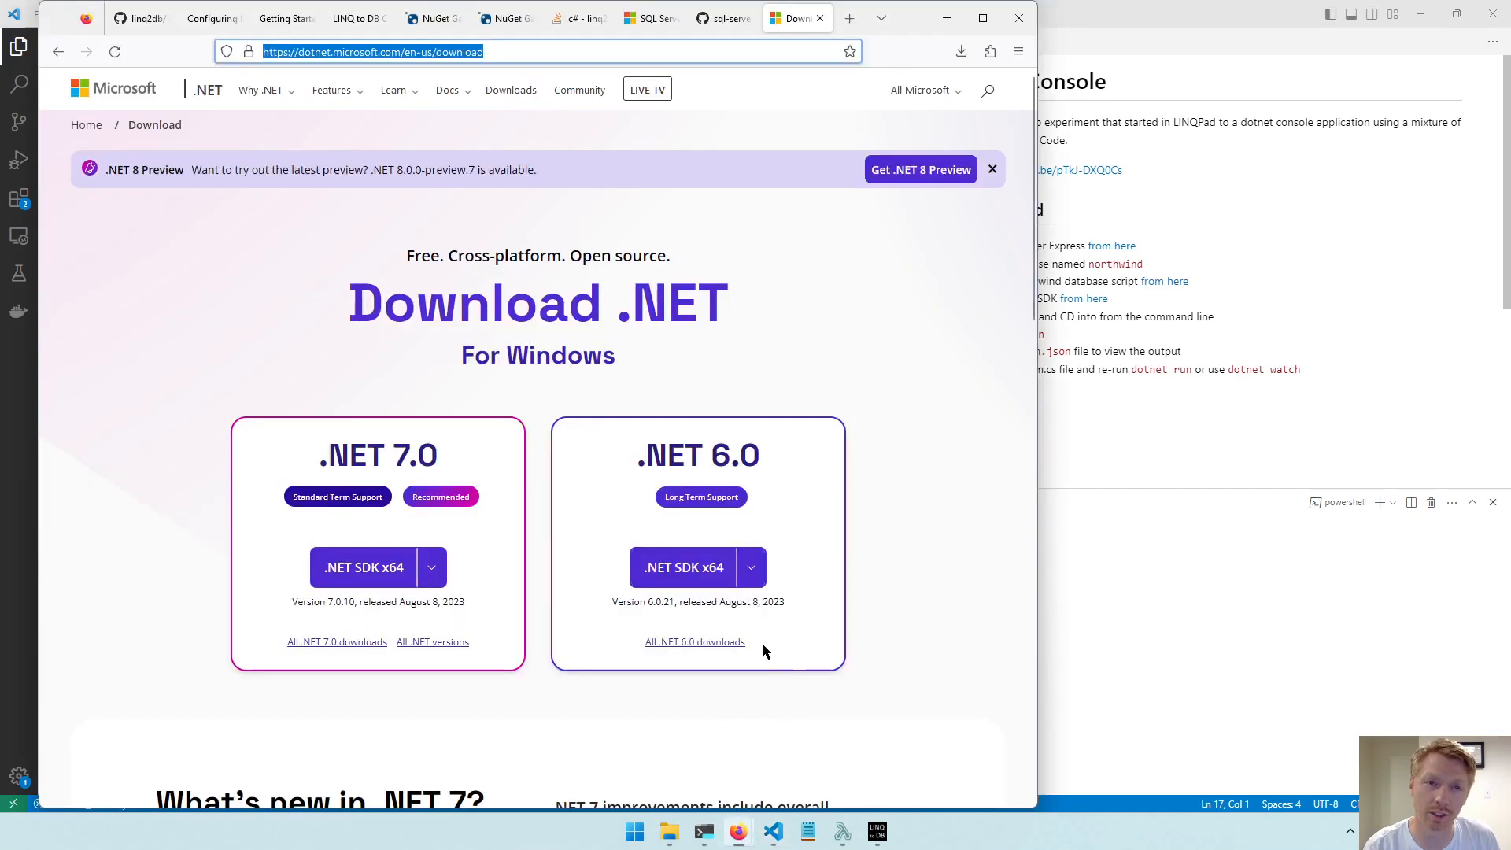
pyautogui.click(848, 19)
pyautogui.write('github.com/')
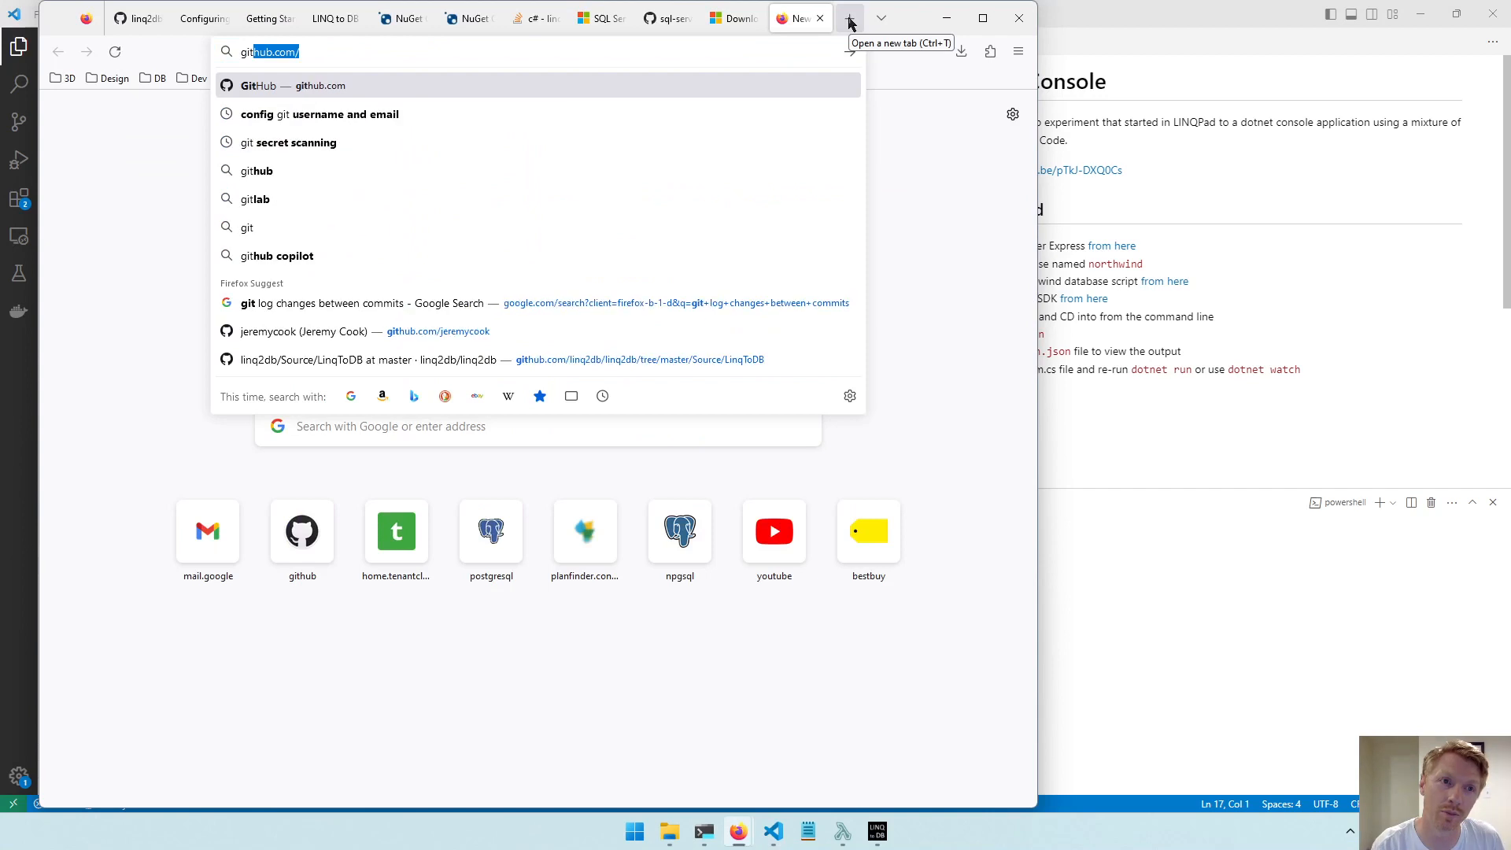
pyautogui.press('Return')
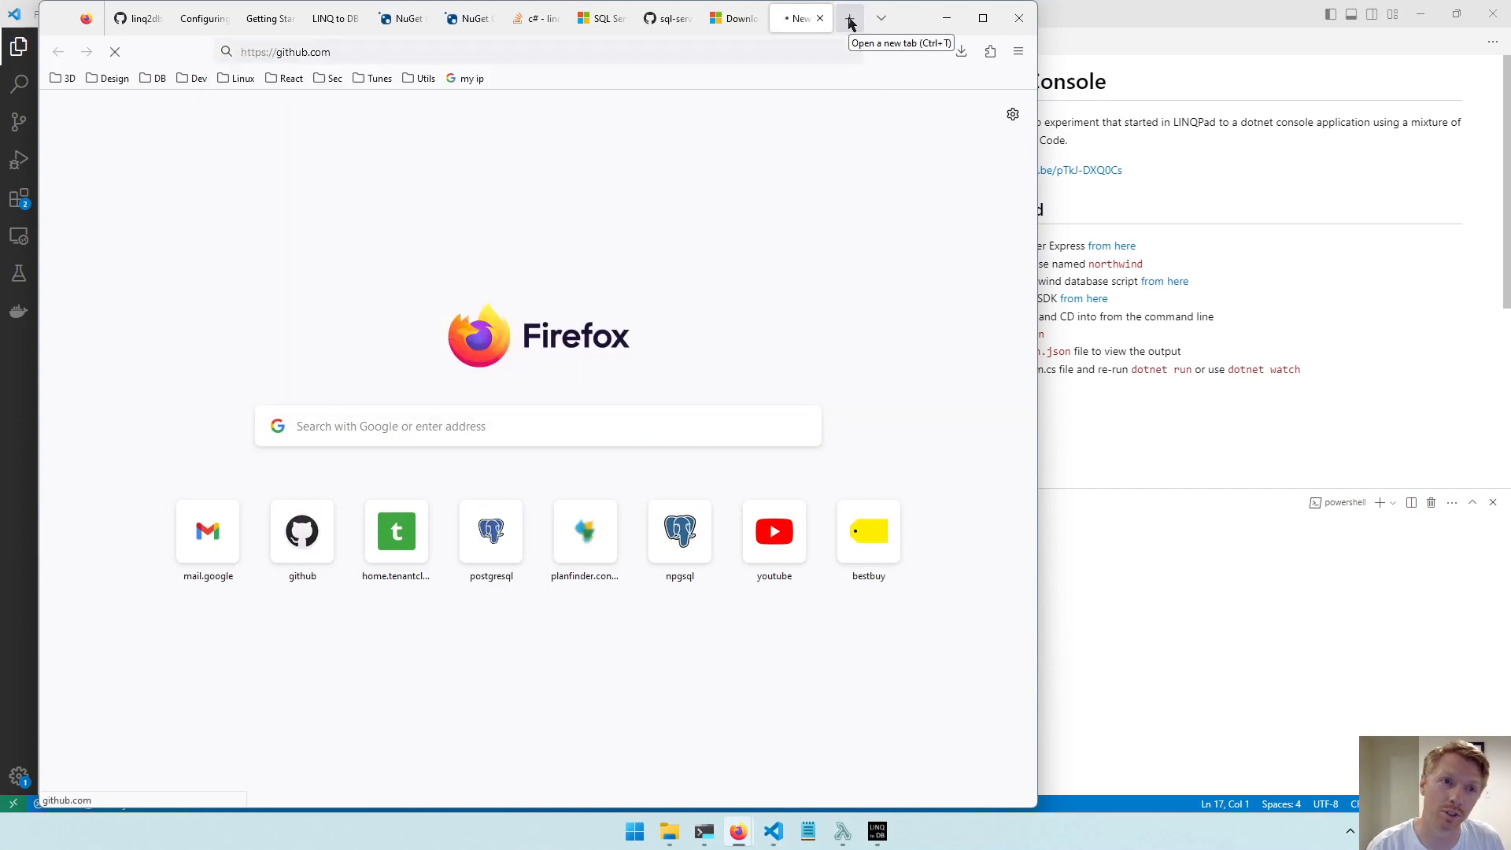
pyautogui.rightClick(822, 26)
pyautogui.click(798, 24)
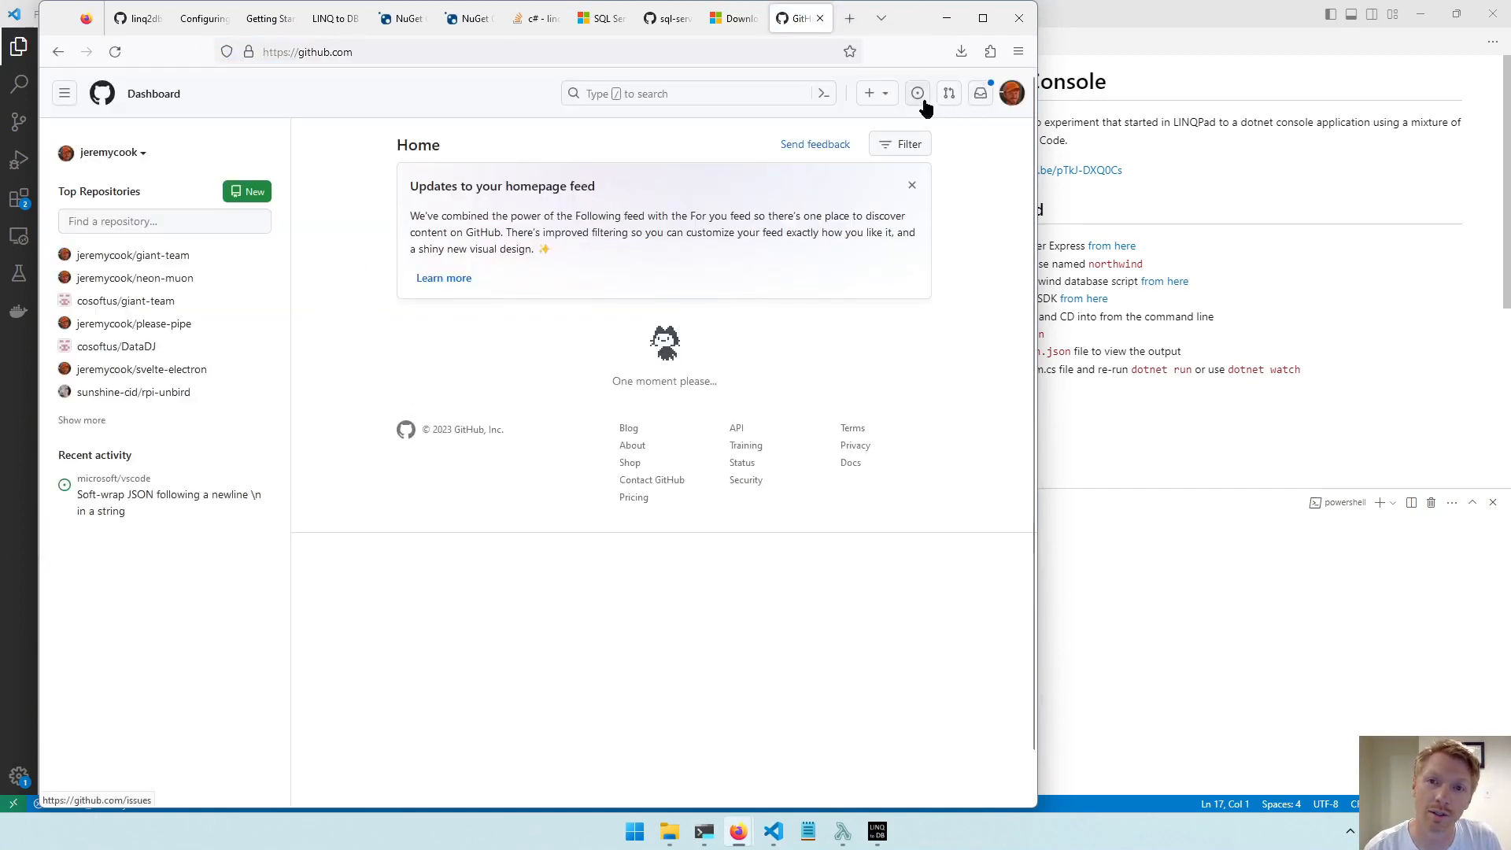
# Open the form for creating a new GitHub repository.
pyautogui.click(1012, 92)
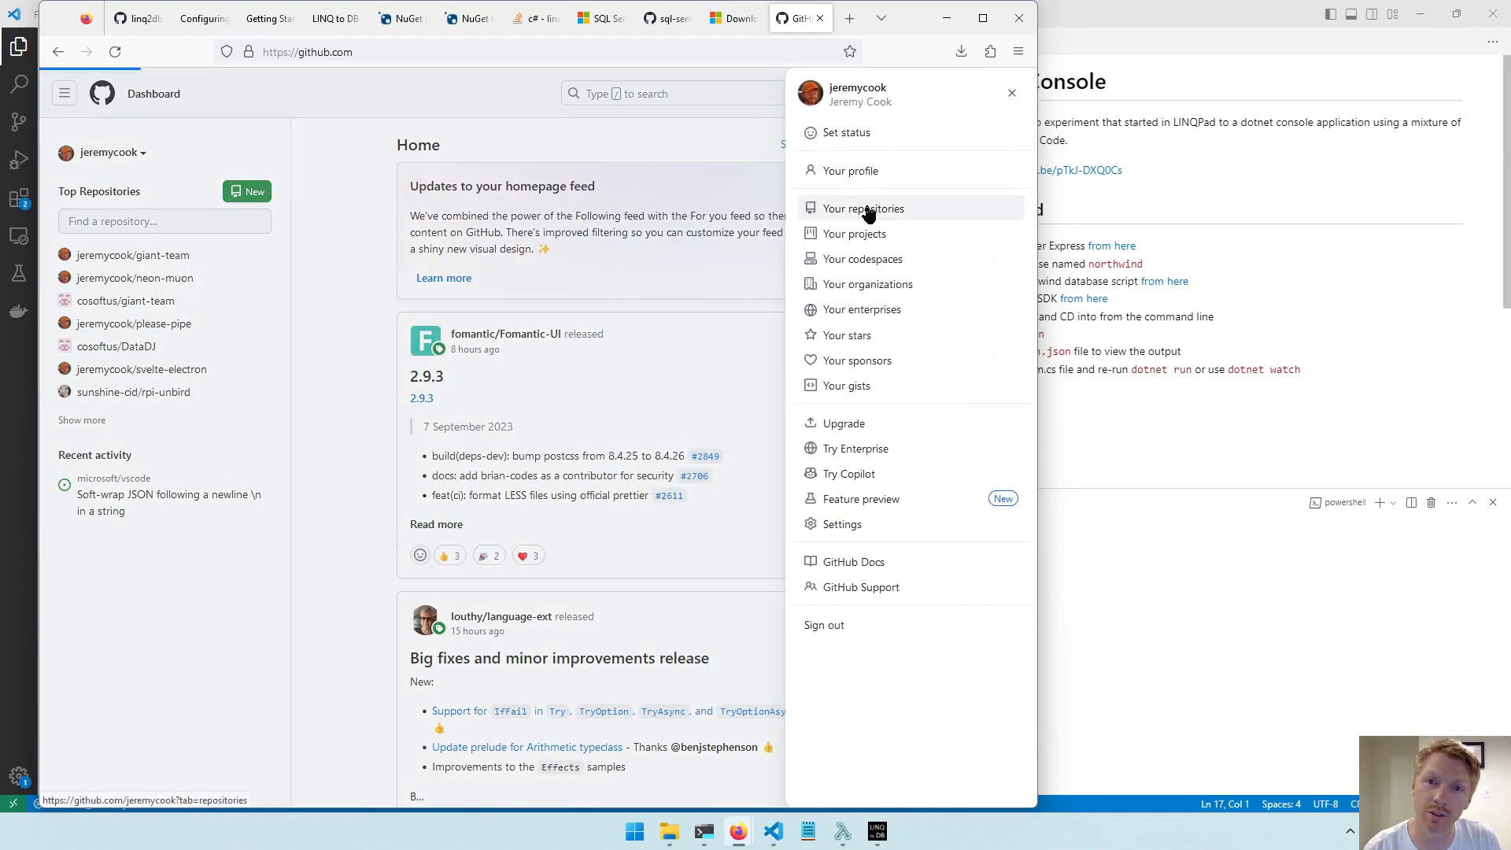
pyautogui.click(693, 134)
pyautogui.click(869, 96)
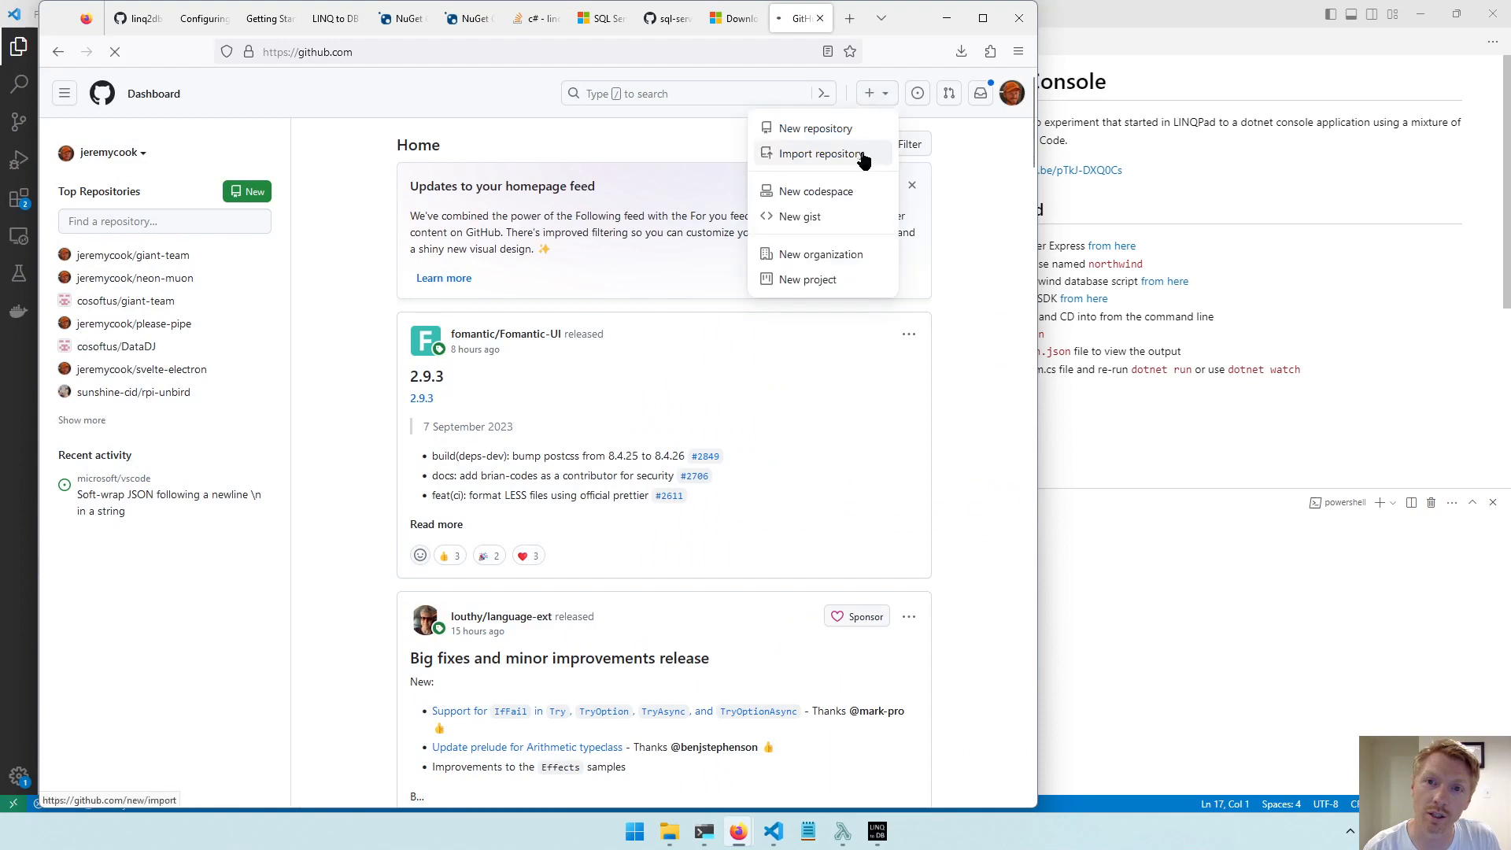
pyautogui.click(885, 96)
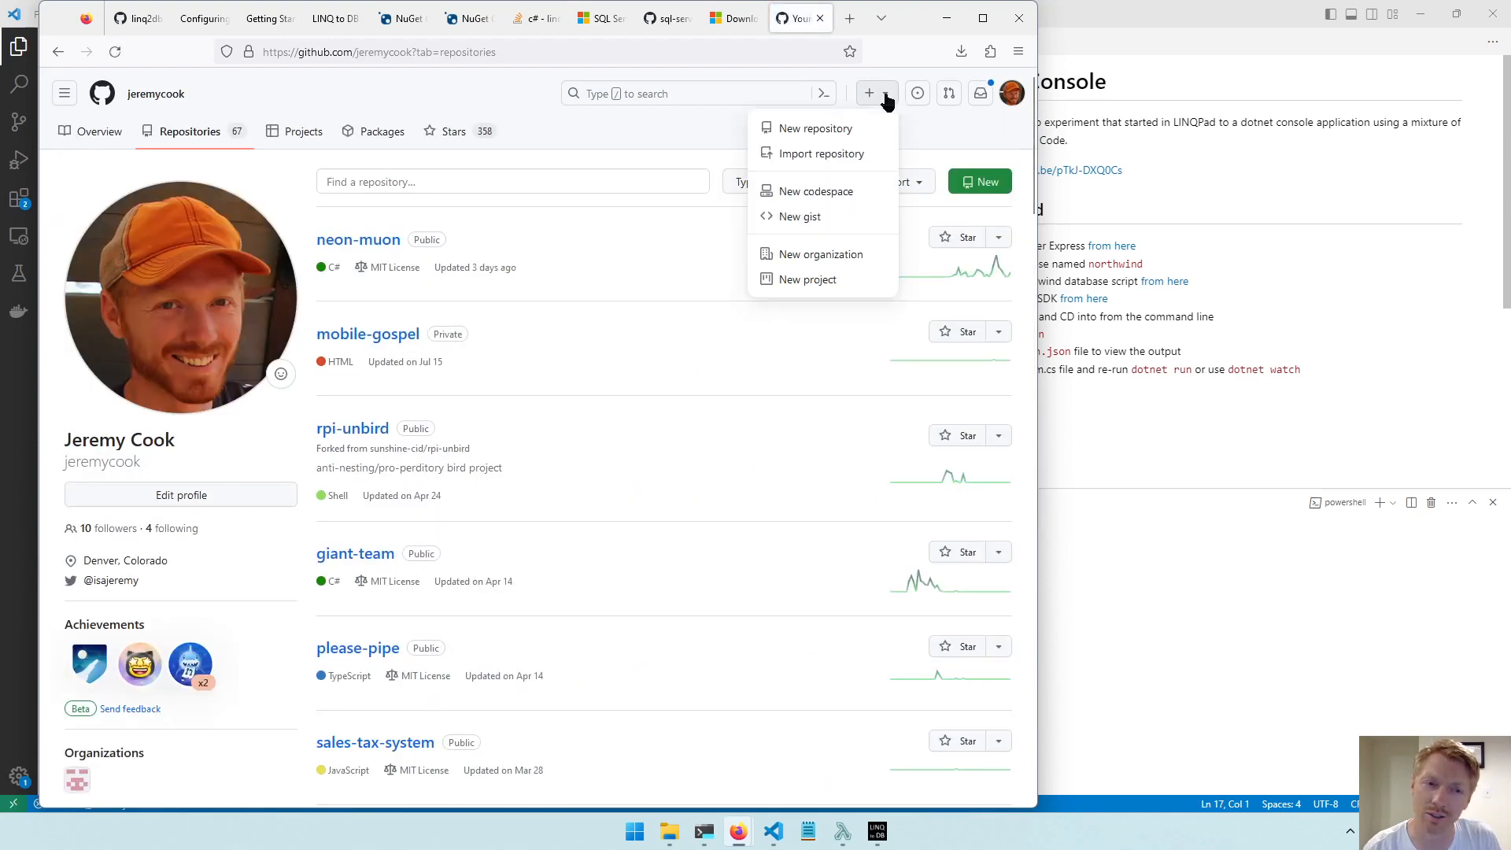
pyautogui.click(846, 128)
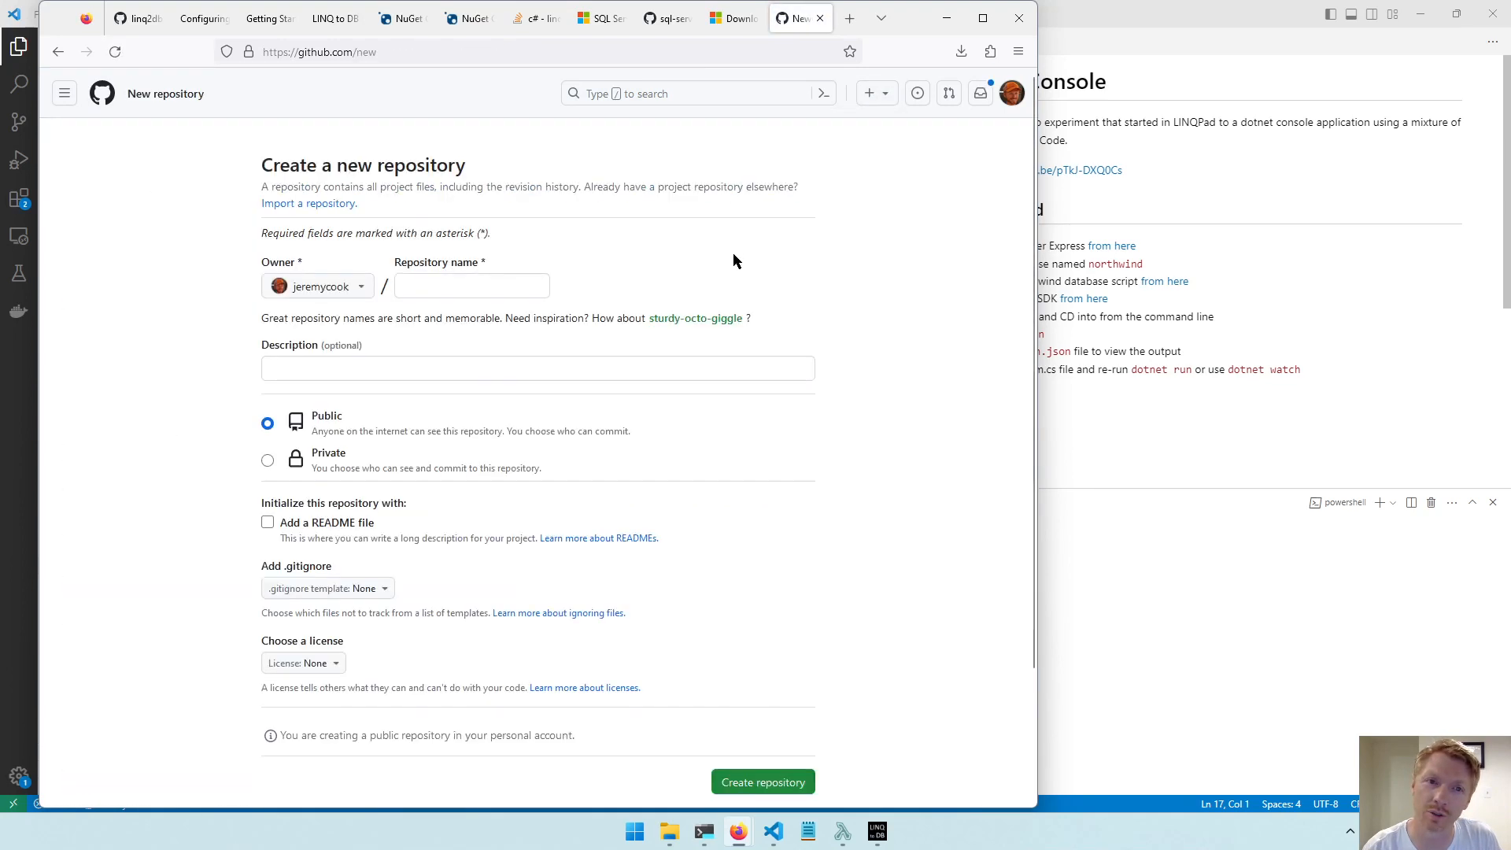
# Copy the heading Linq2Db2Console from Readme.md in VS Code and paste it as the new repository's name on GitHub.
pyautogui.click(465, 289)
pyautogui.click(1083, 219)
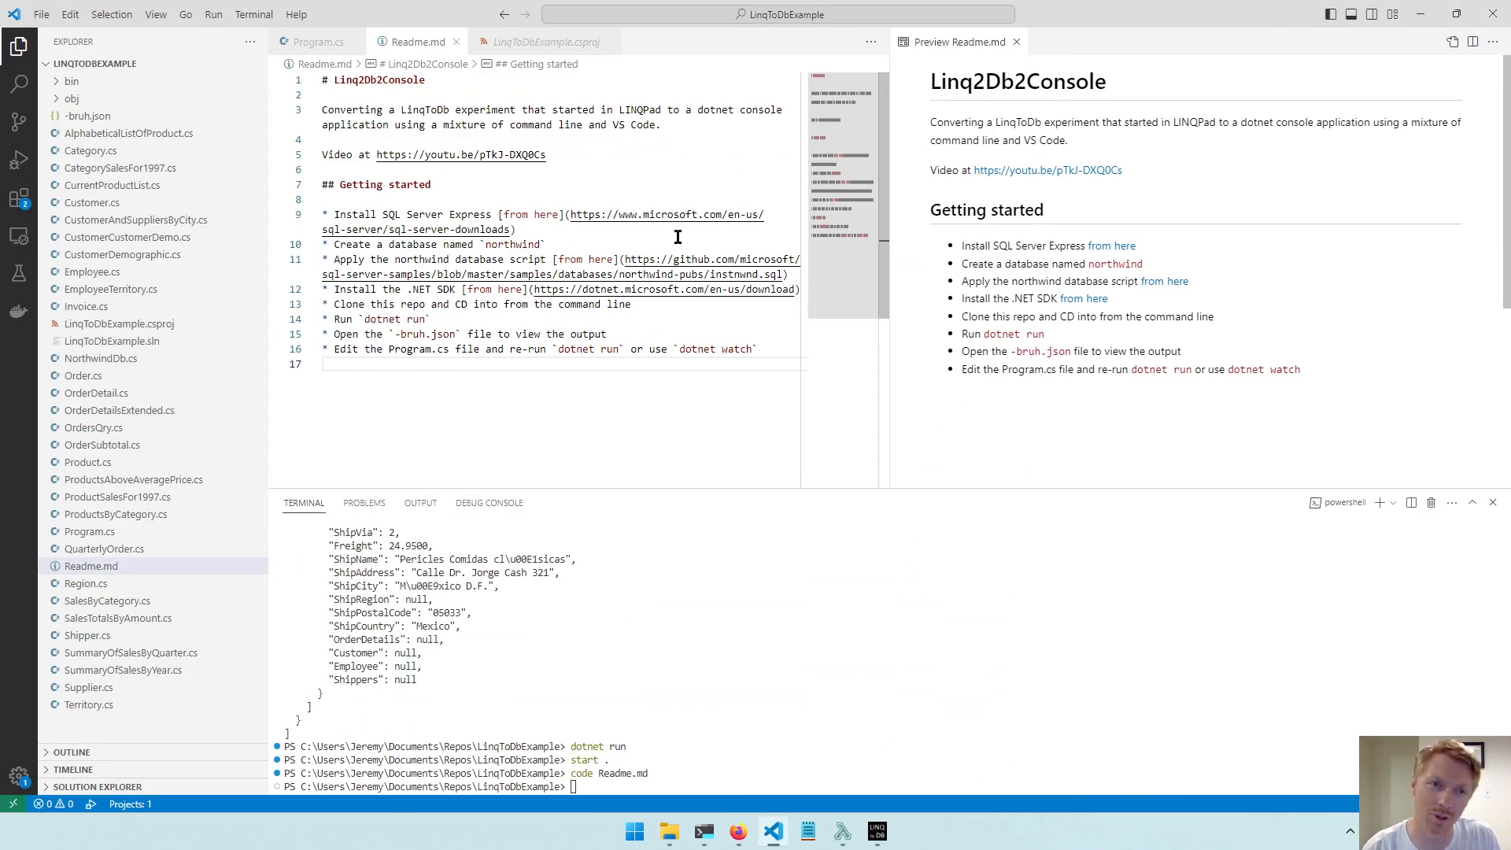
pyautogui.doubleClick(379, 82)
pyautogui.hotkey('ctrl', 'c')
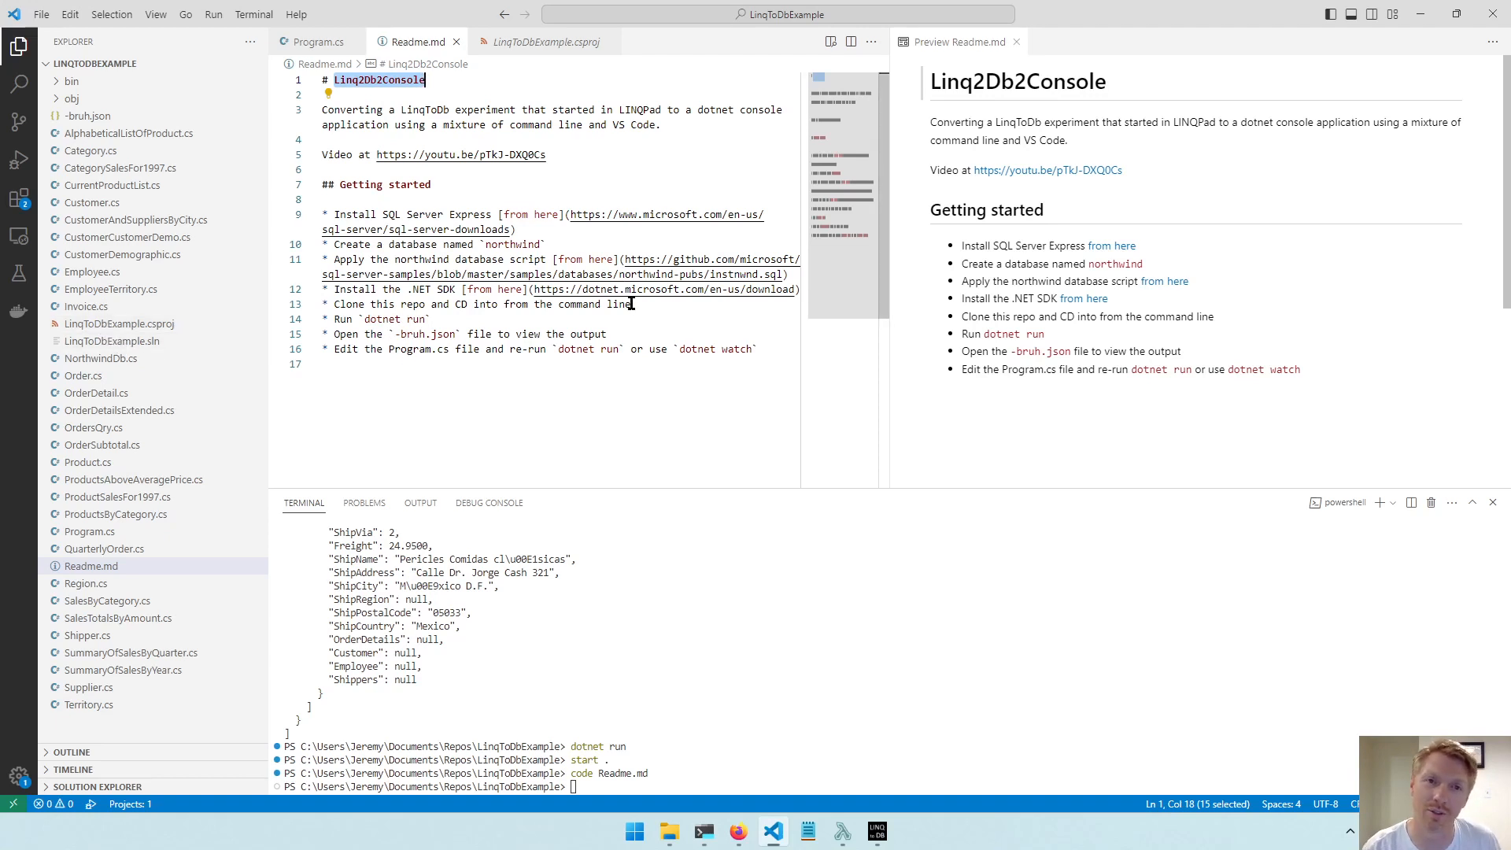
pyautogui.hotkey('alt', 'Tab')
pyautogui.hotkey('ctrl', 'v')
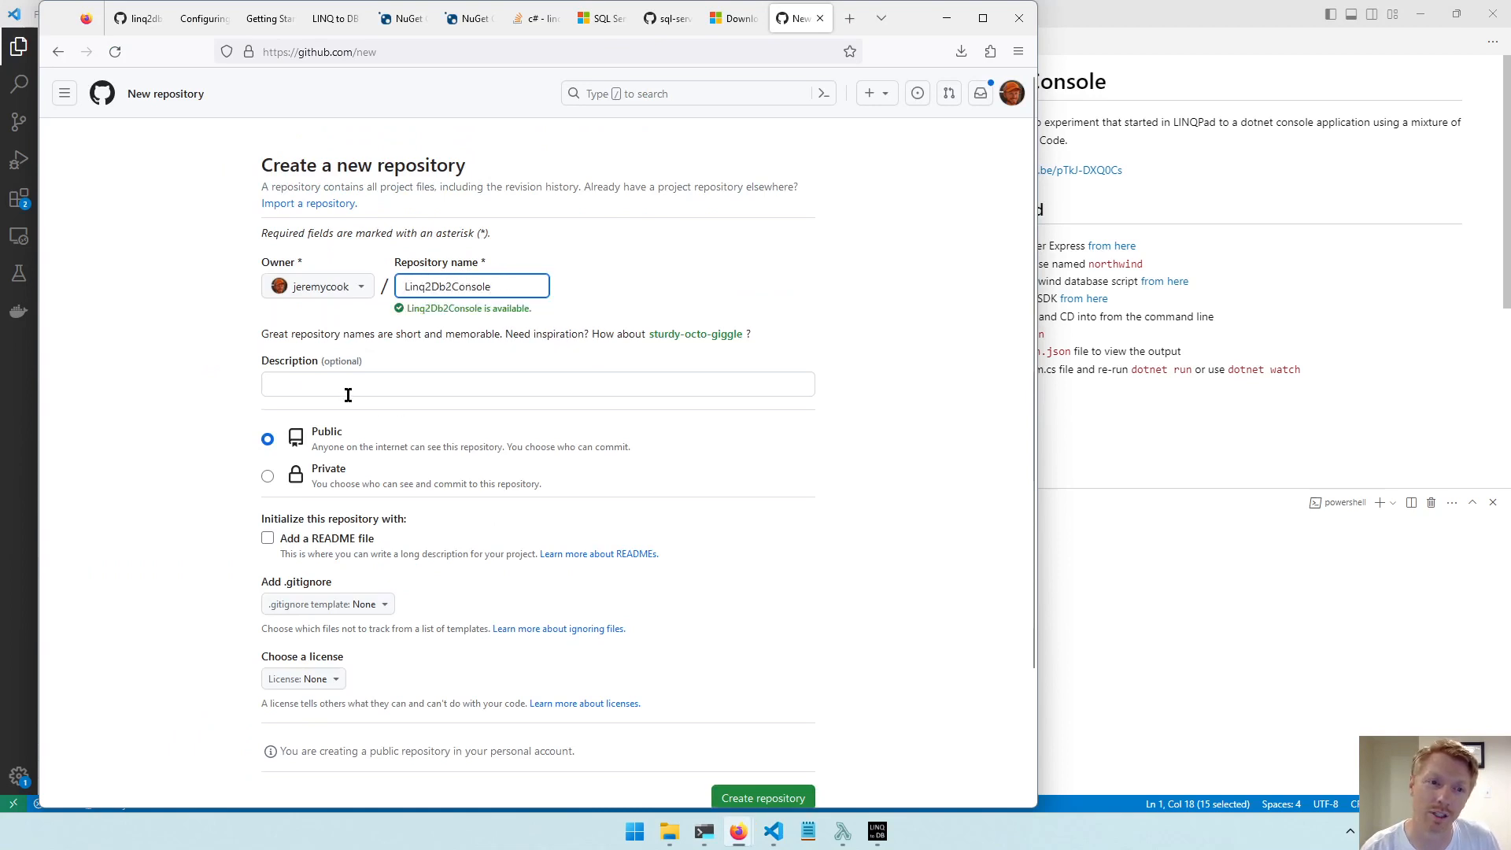
# Make the repository public and create it without a README, .gitignore or license.
pyautogui.click(269, 445)
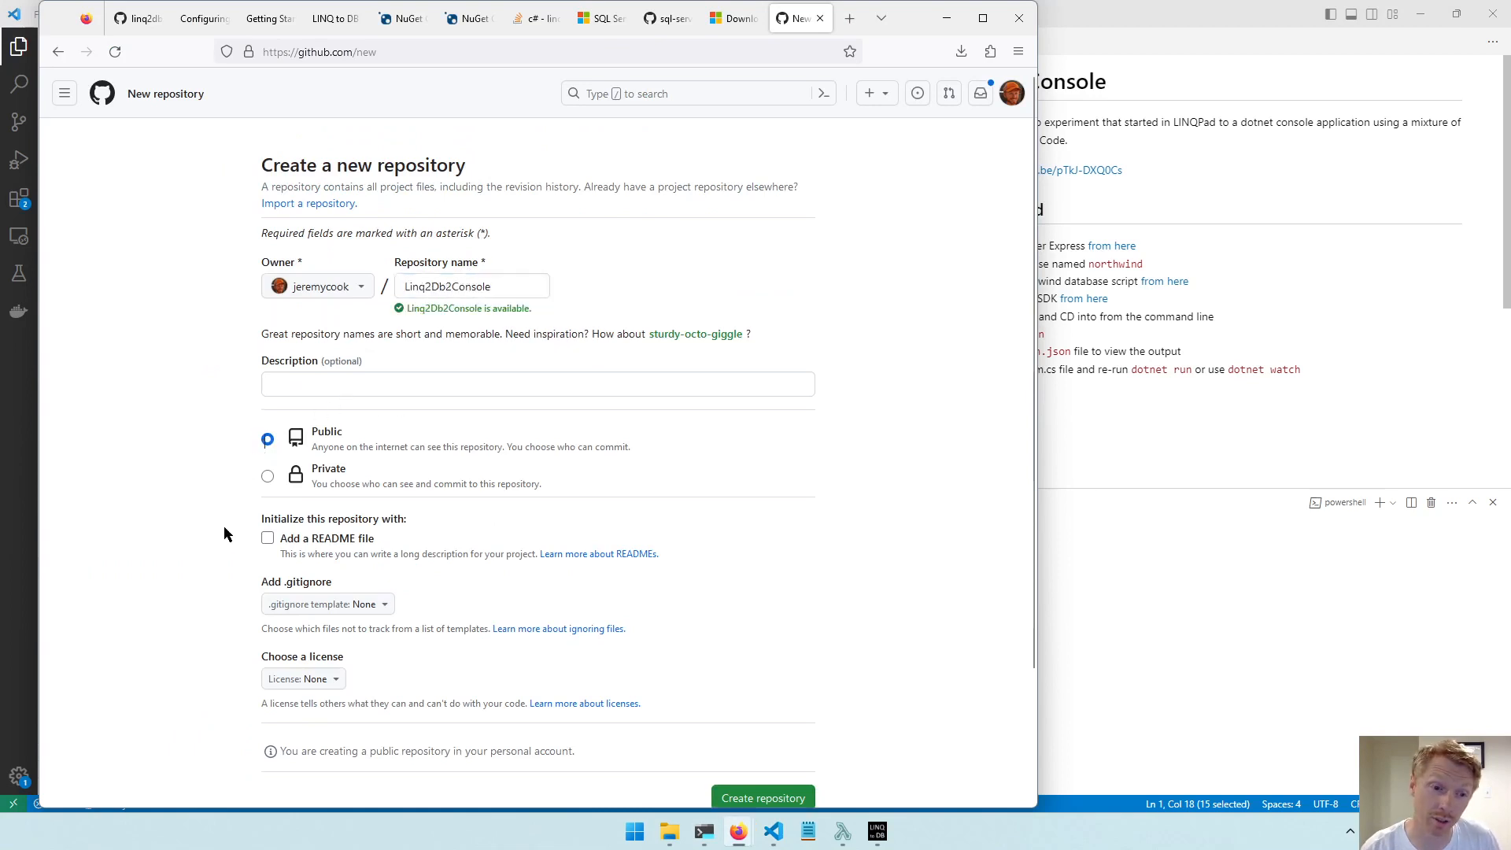
pyautogui.scroll(-2, 225, 521)
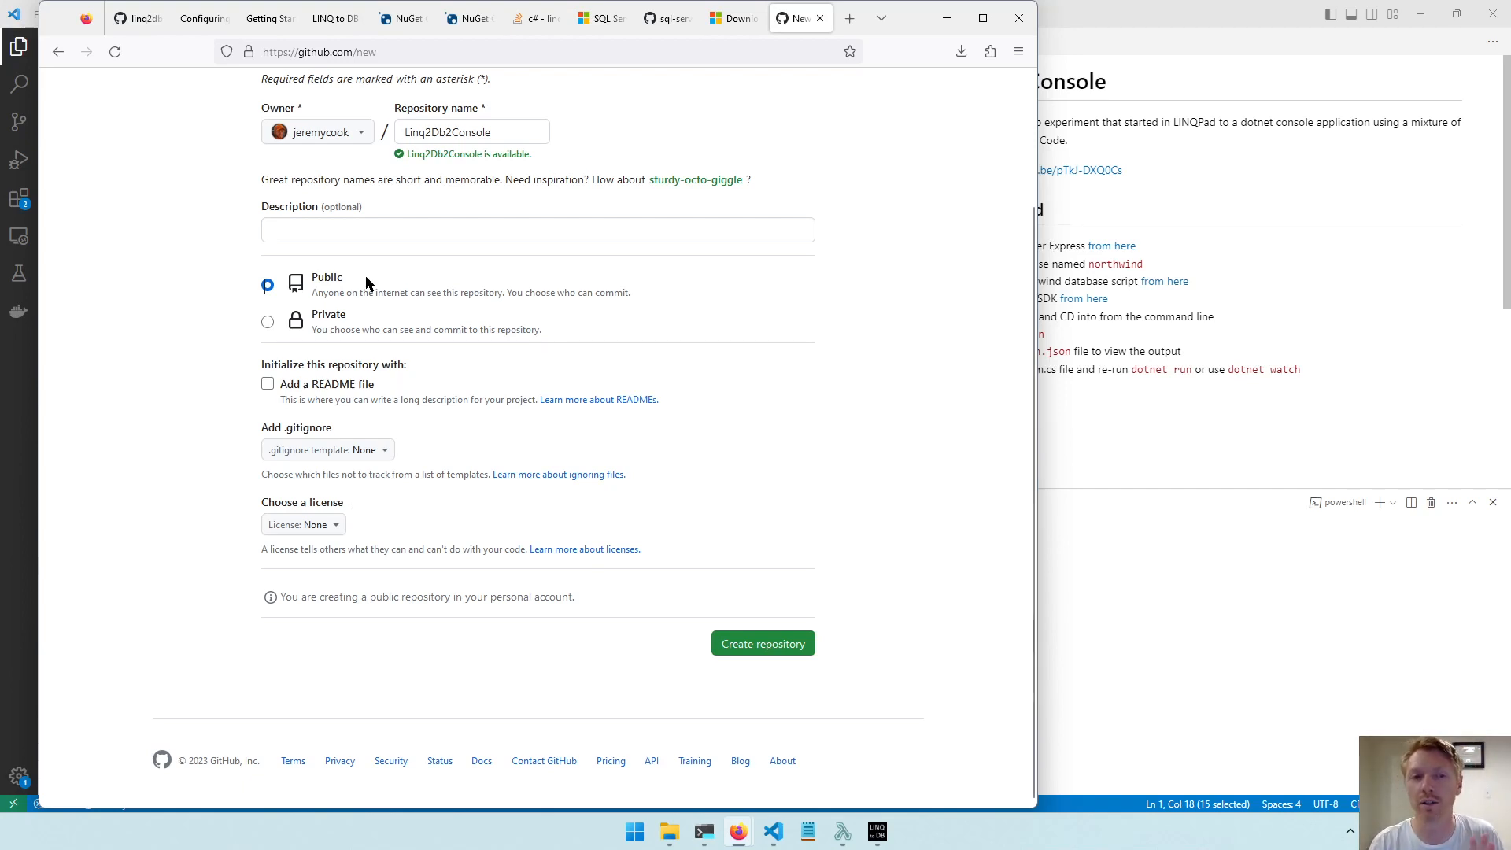
pyautogui.click(1097, 426)
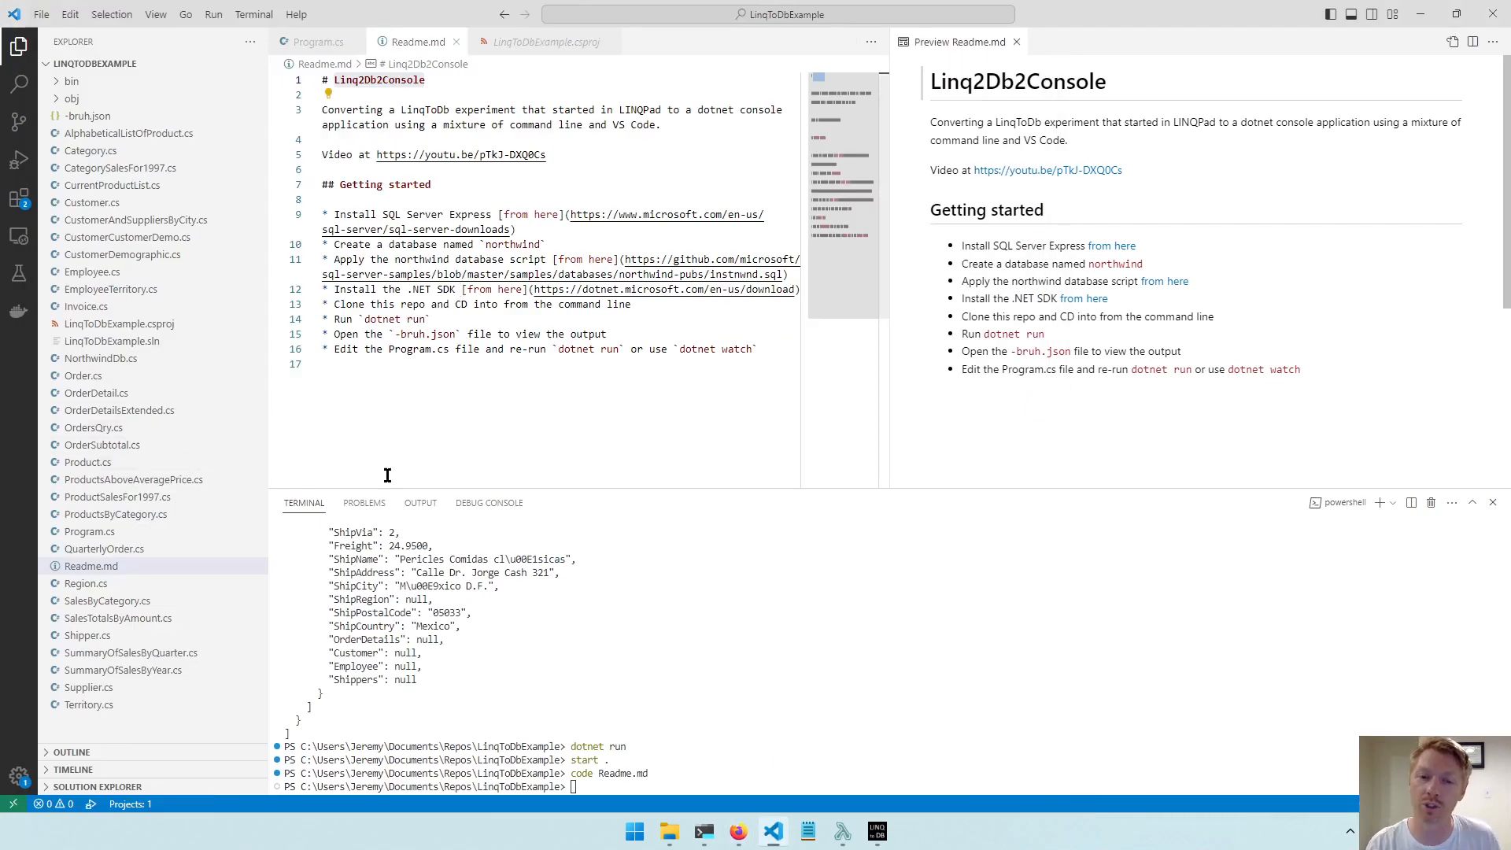
pyautogui.hotkey('alt', 'Tab')
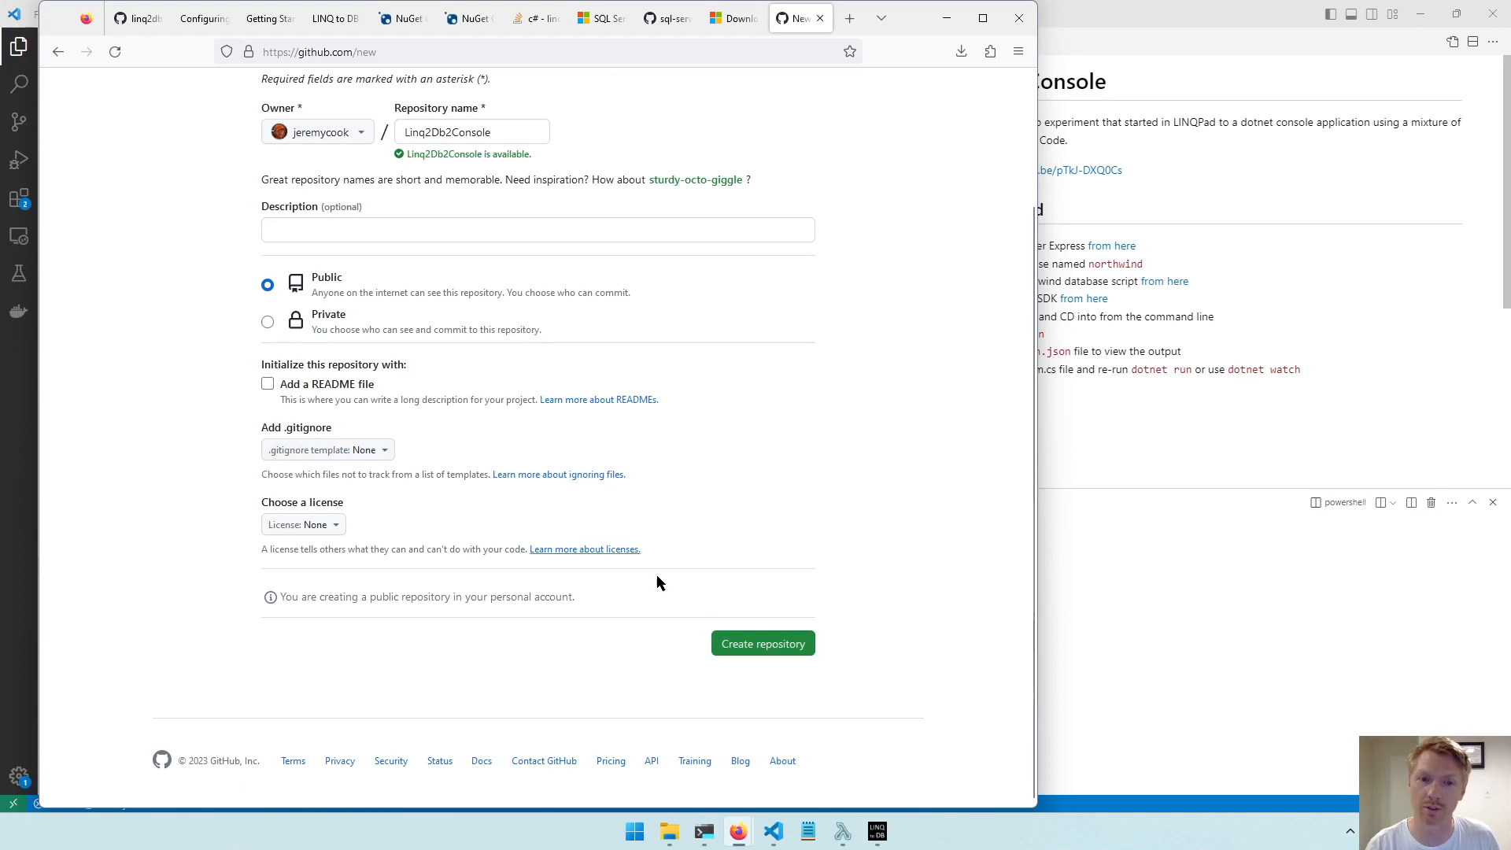
pyautogui.click(738, 640)
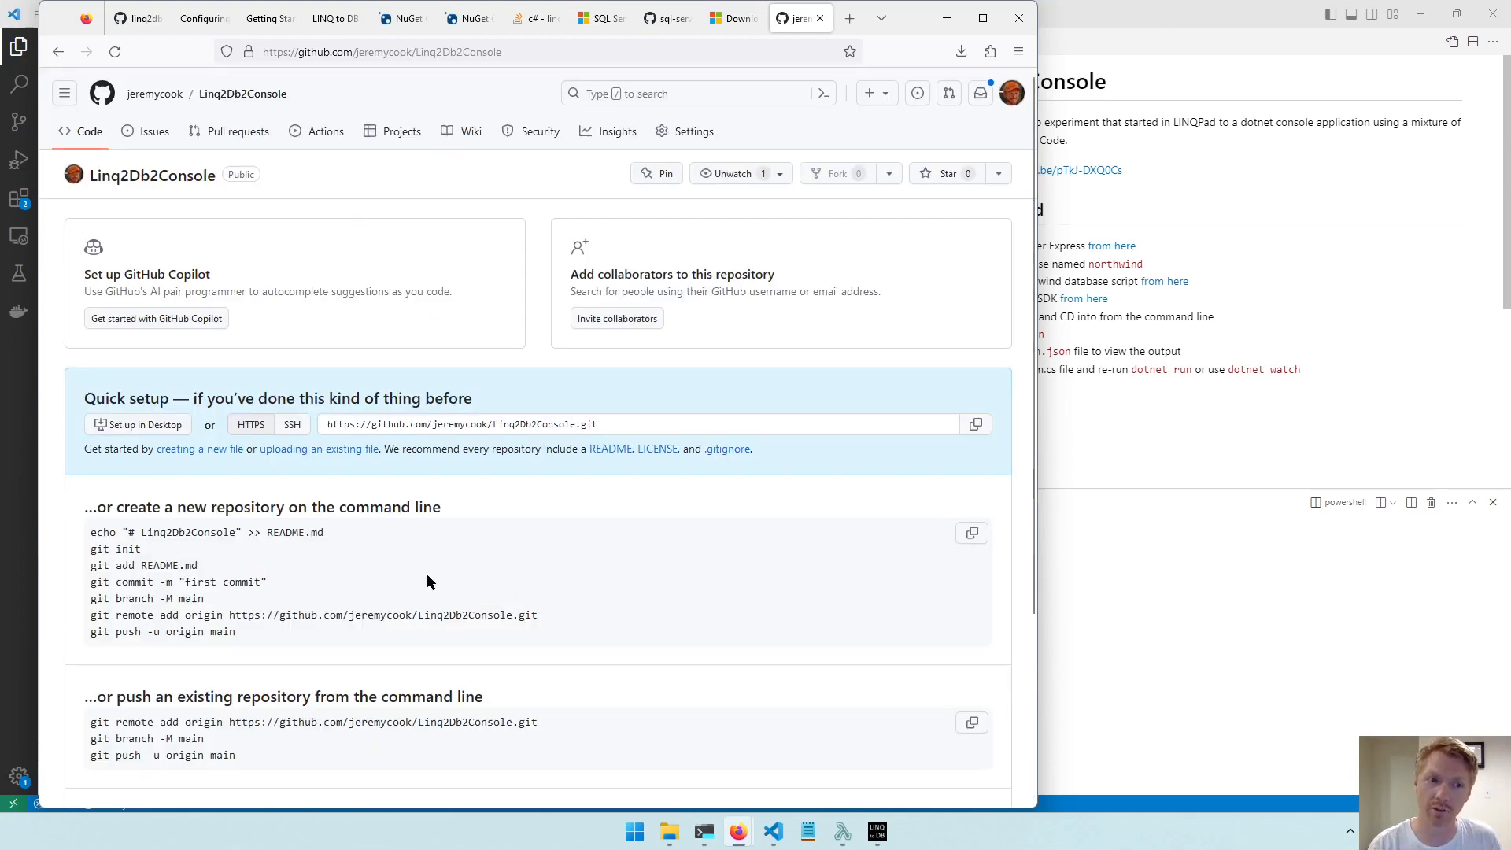
# Review the new repository's quick setup instructions and switch its remote address to SSH.
pyautogui.scroll(-2, 260, 522)
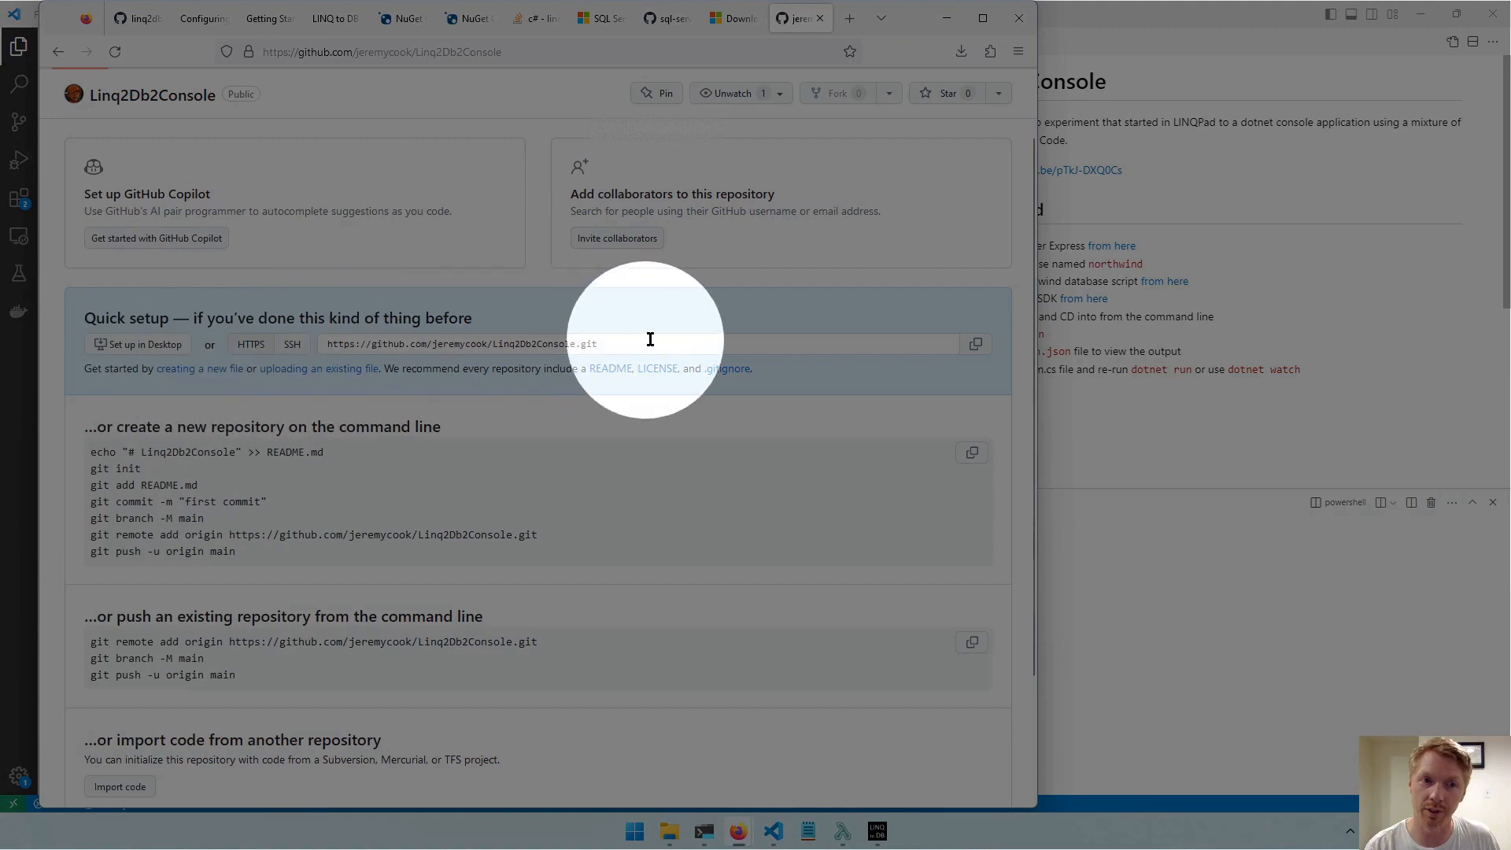
pyautogui.scroll(1, 775, 322)
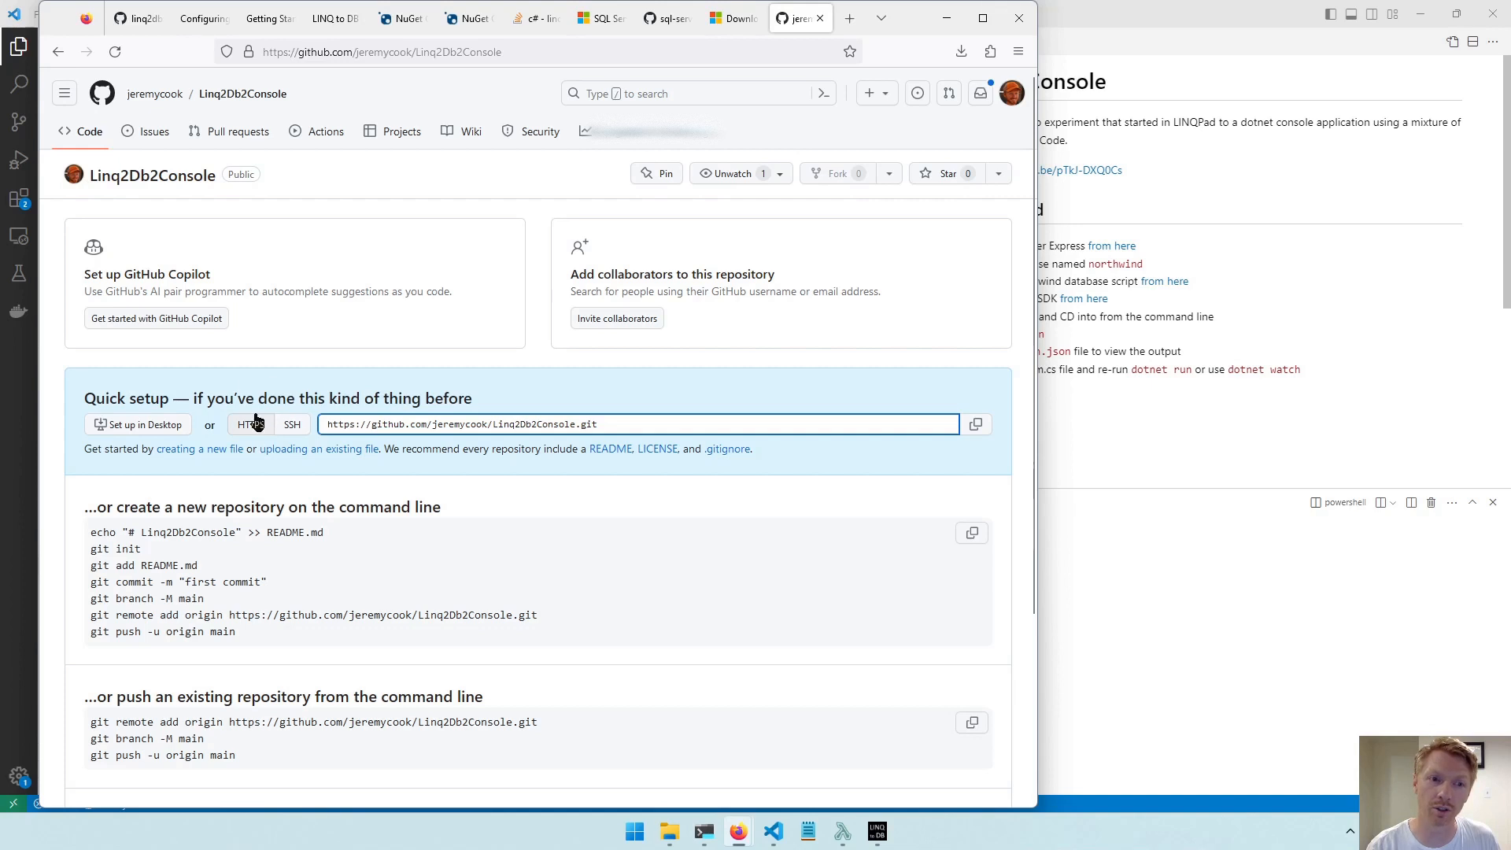
pyautogui.click(292, 424)
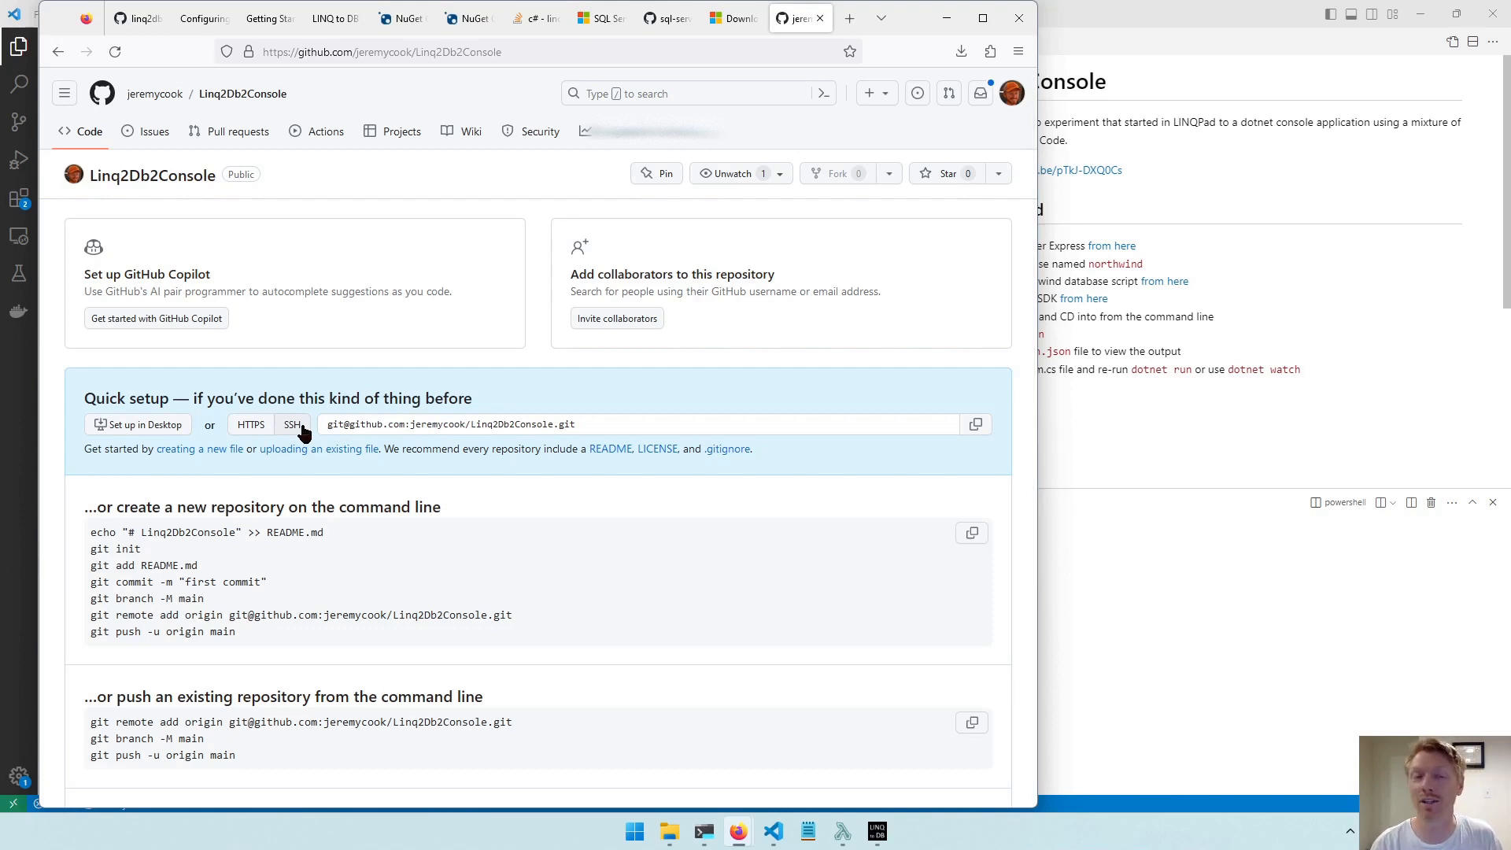
pyautogui.click(246, 427)
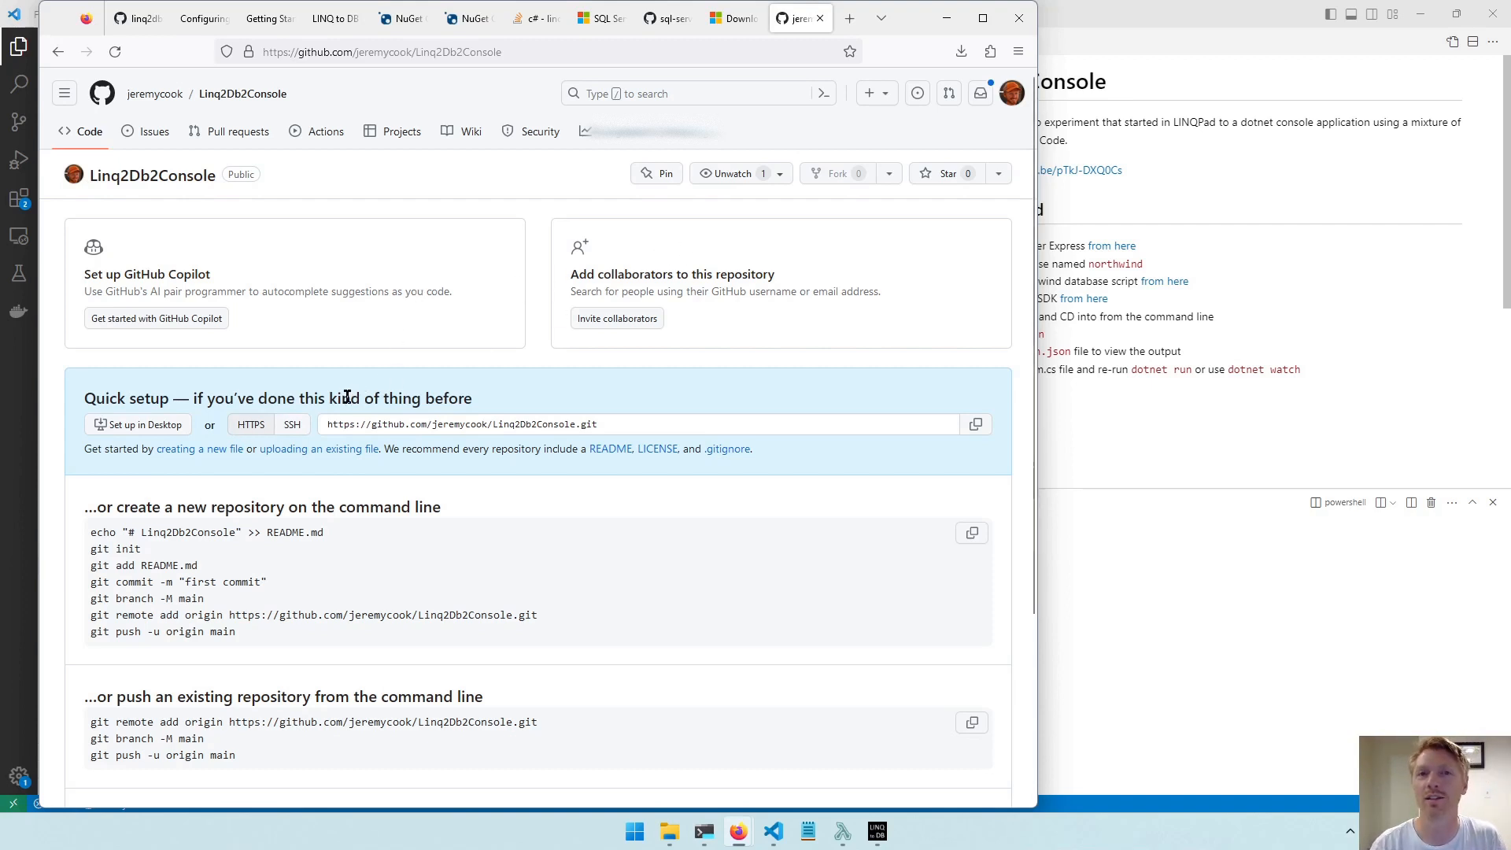
pyautogui.click(291, 428)
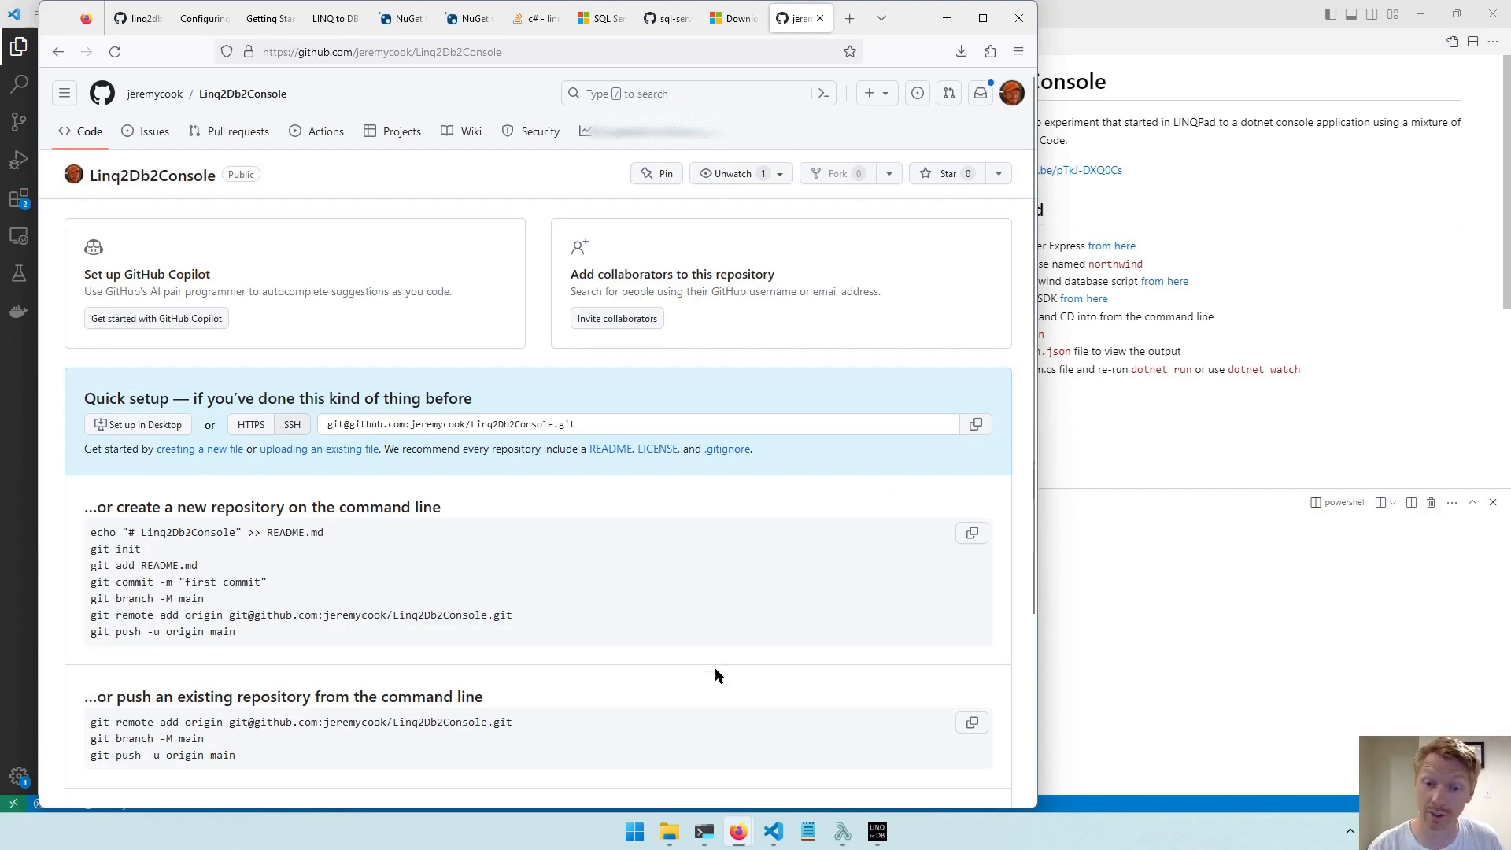
# Find and launch the Fork Git client.
pyautogui.click(635, 834)
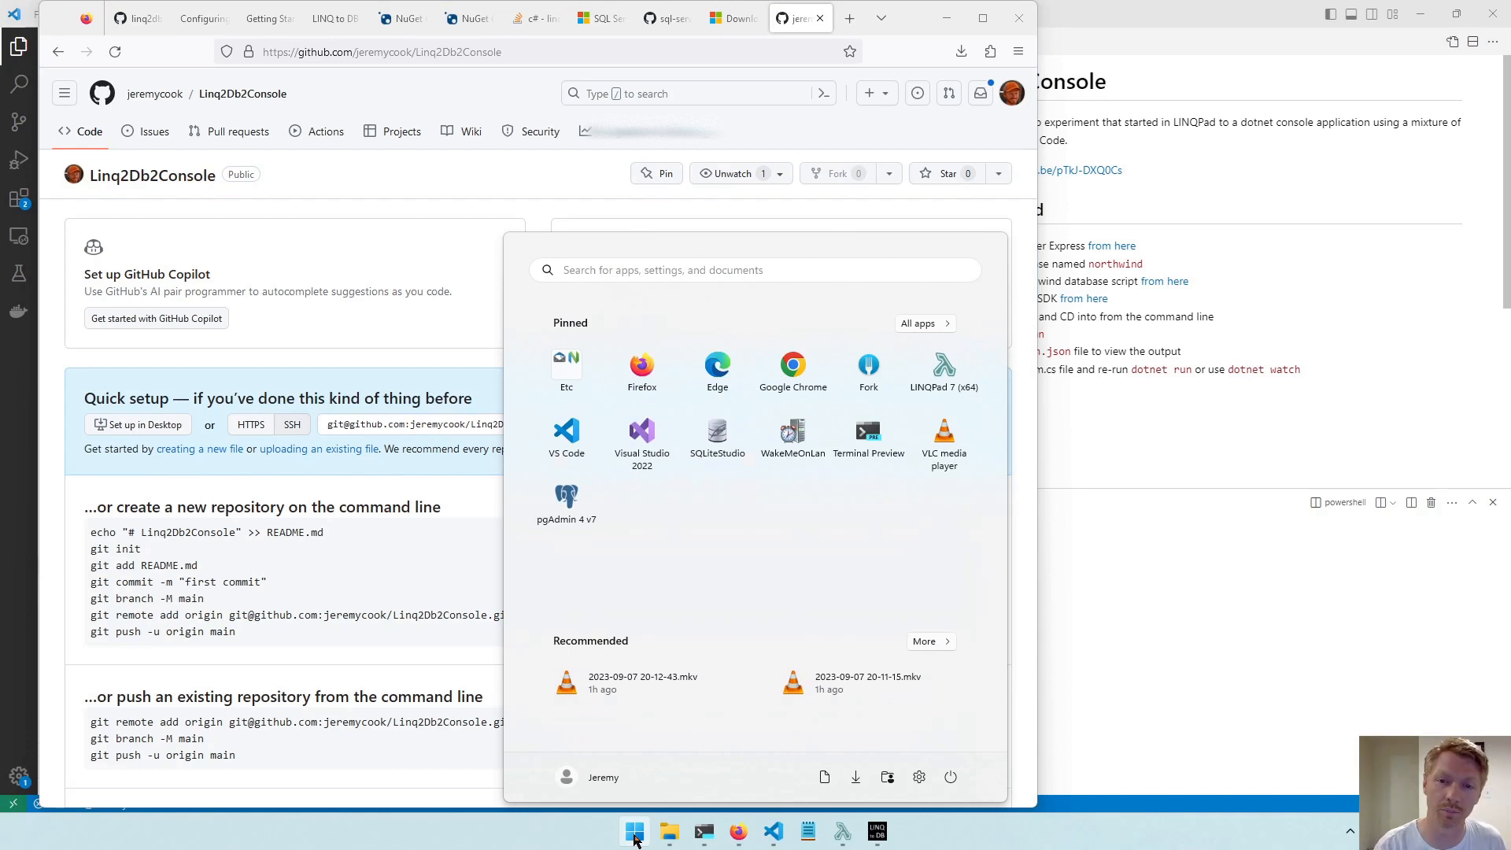
pyautogui.write('fork')
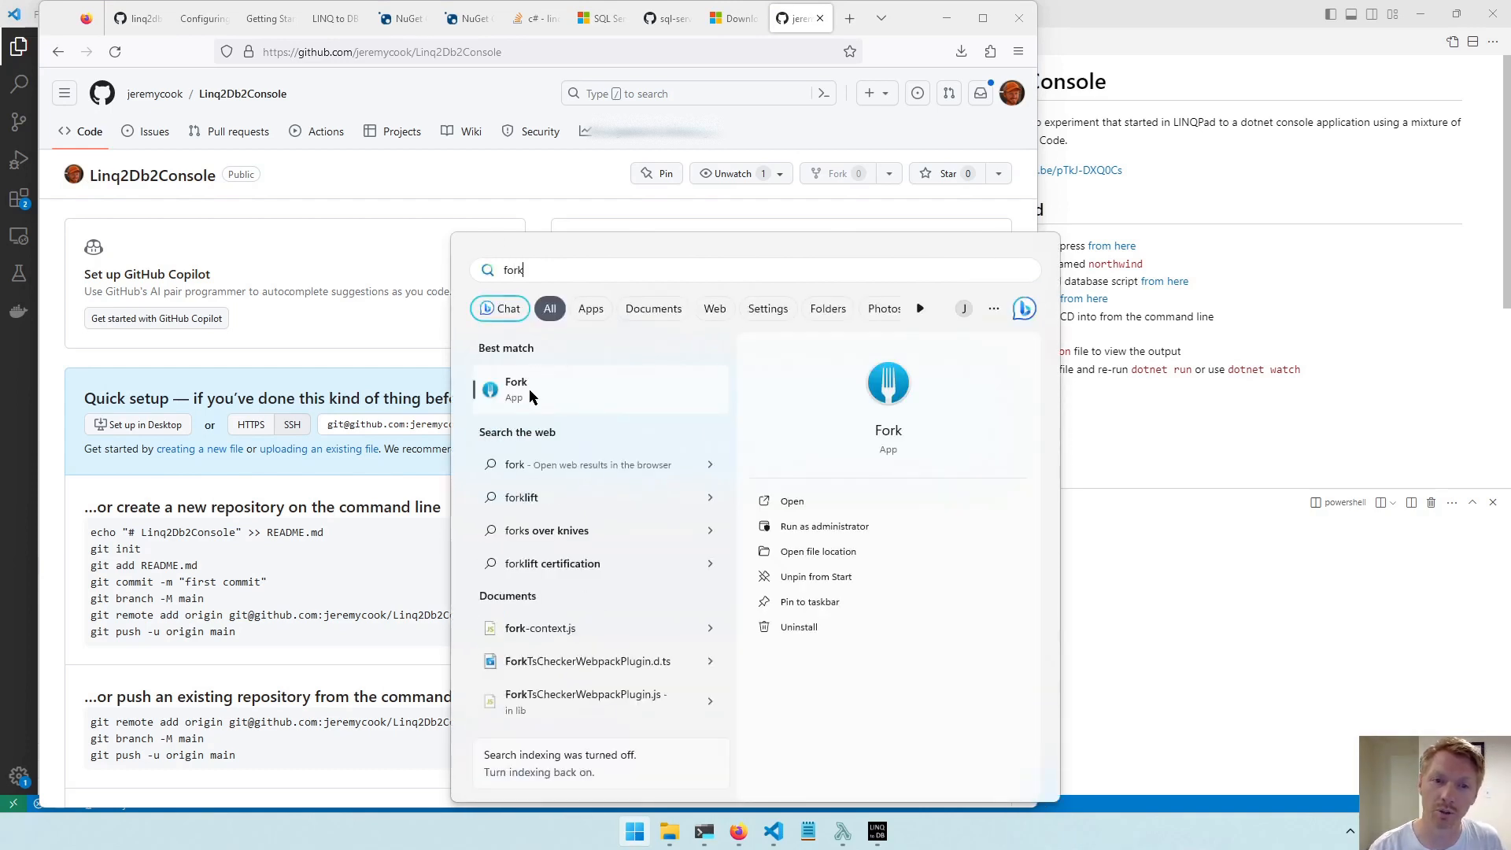
pyautogui.click(529, 396)
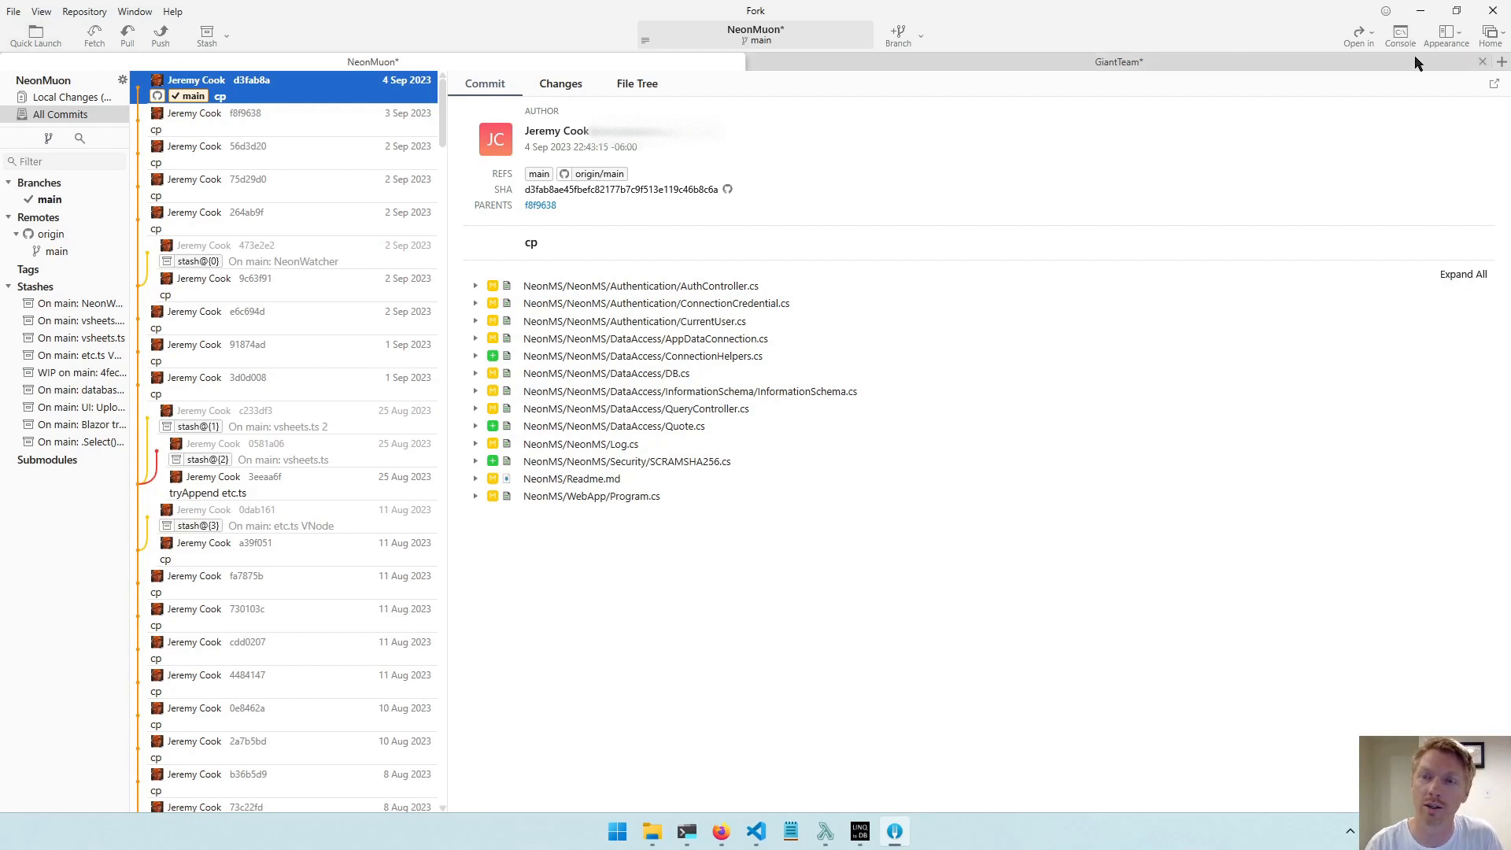
# Initialize a new Git repository in the LinqToDbExample folder under Documents\Repos.
pyautogui.click(14, 12)
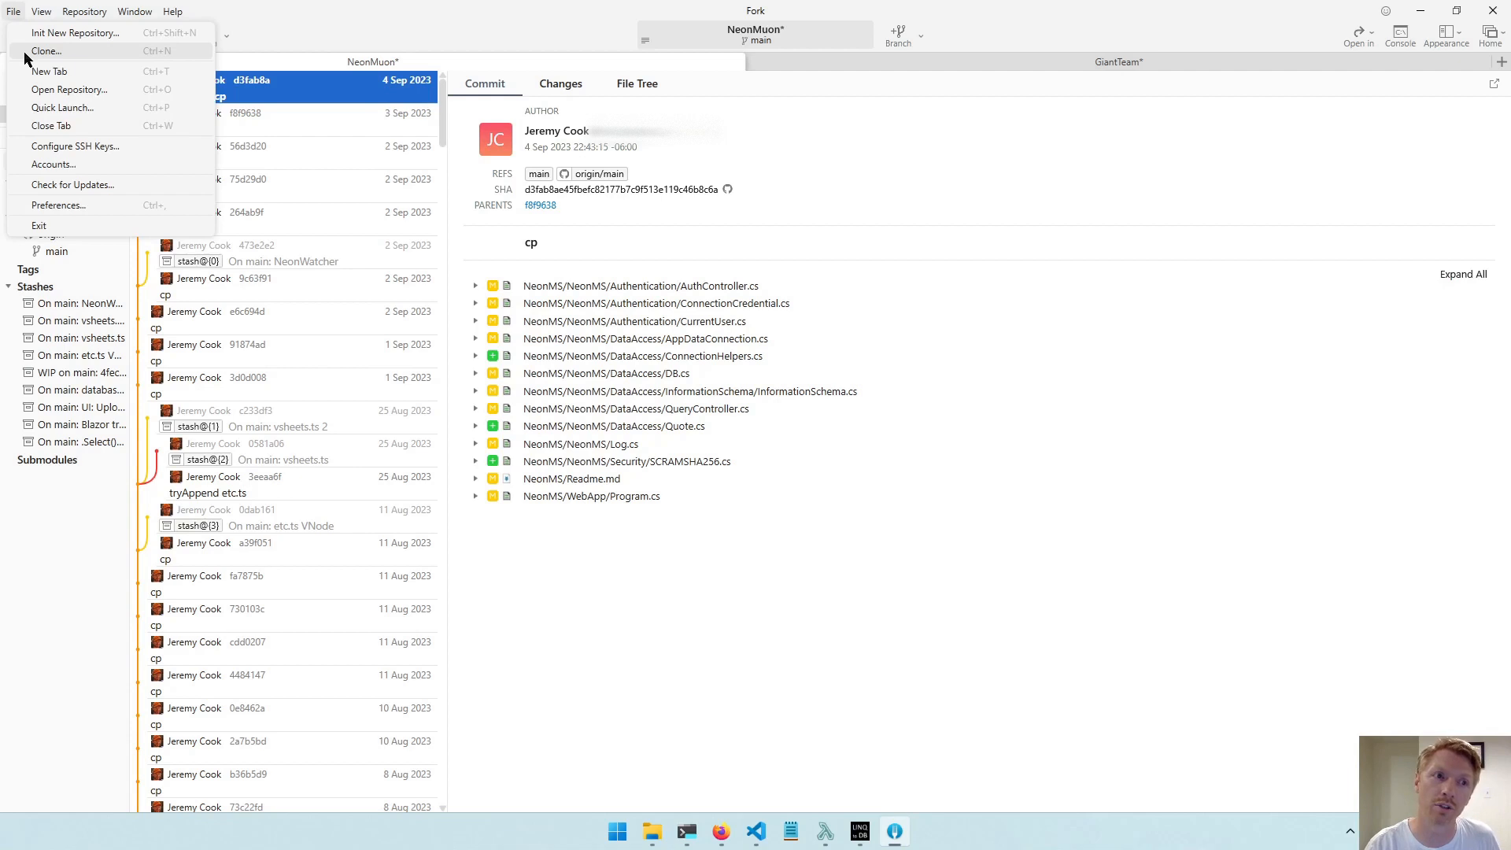
pyautogui.click(14, 12)
pyautogui.click(13, 12)
pyautogui.click(28, 33)
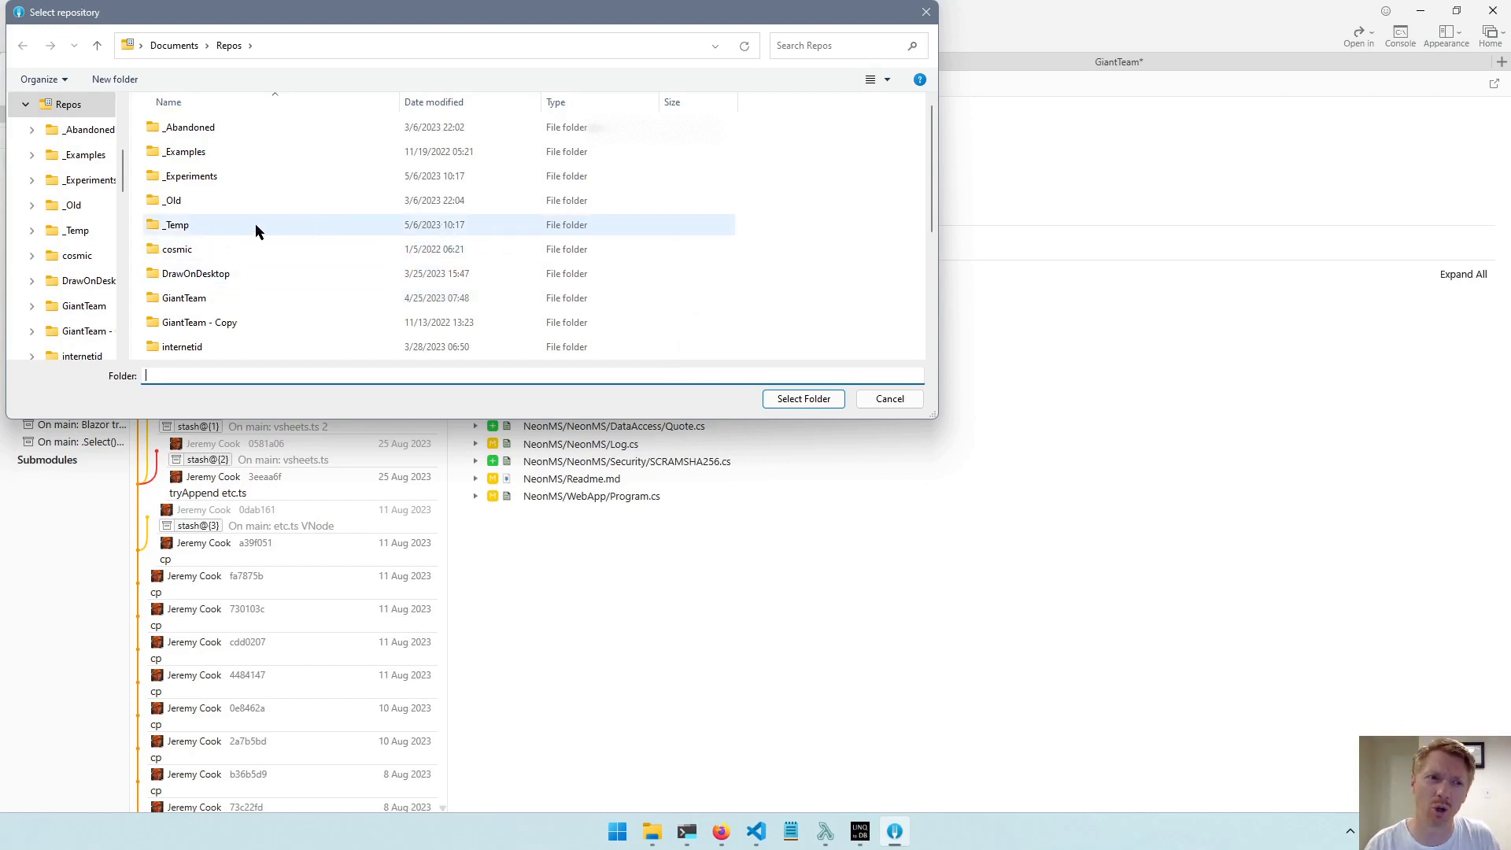
pyautogui.scroll(-1, 288, 245)
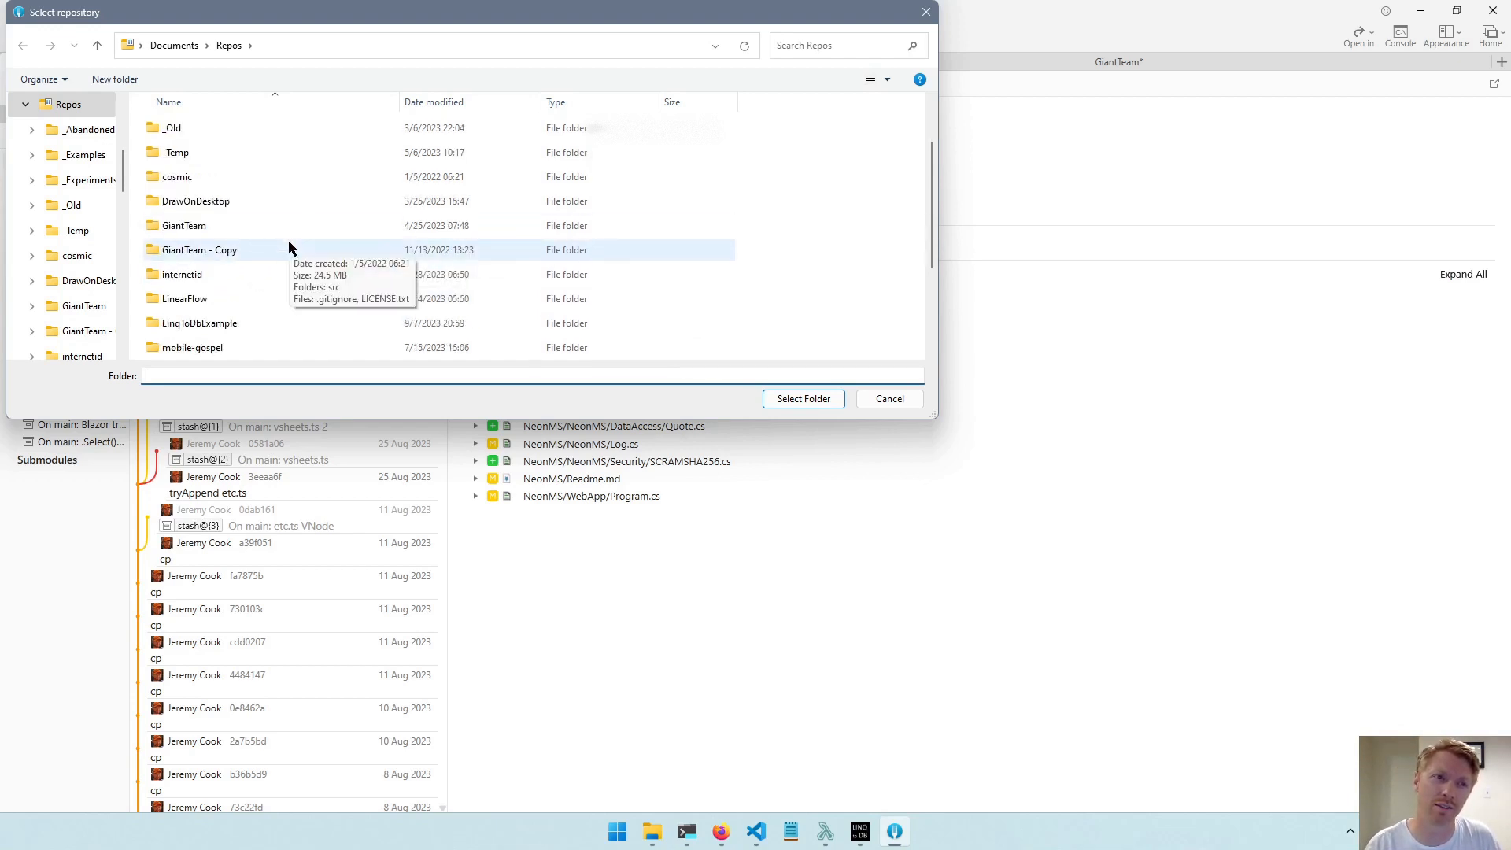
pyautogui.scroll(-2, 288, 247)
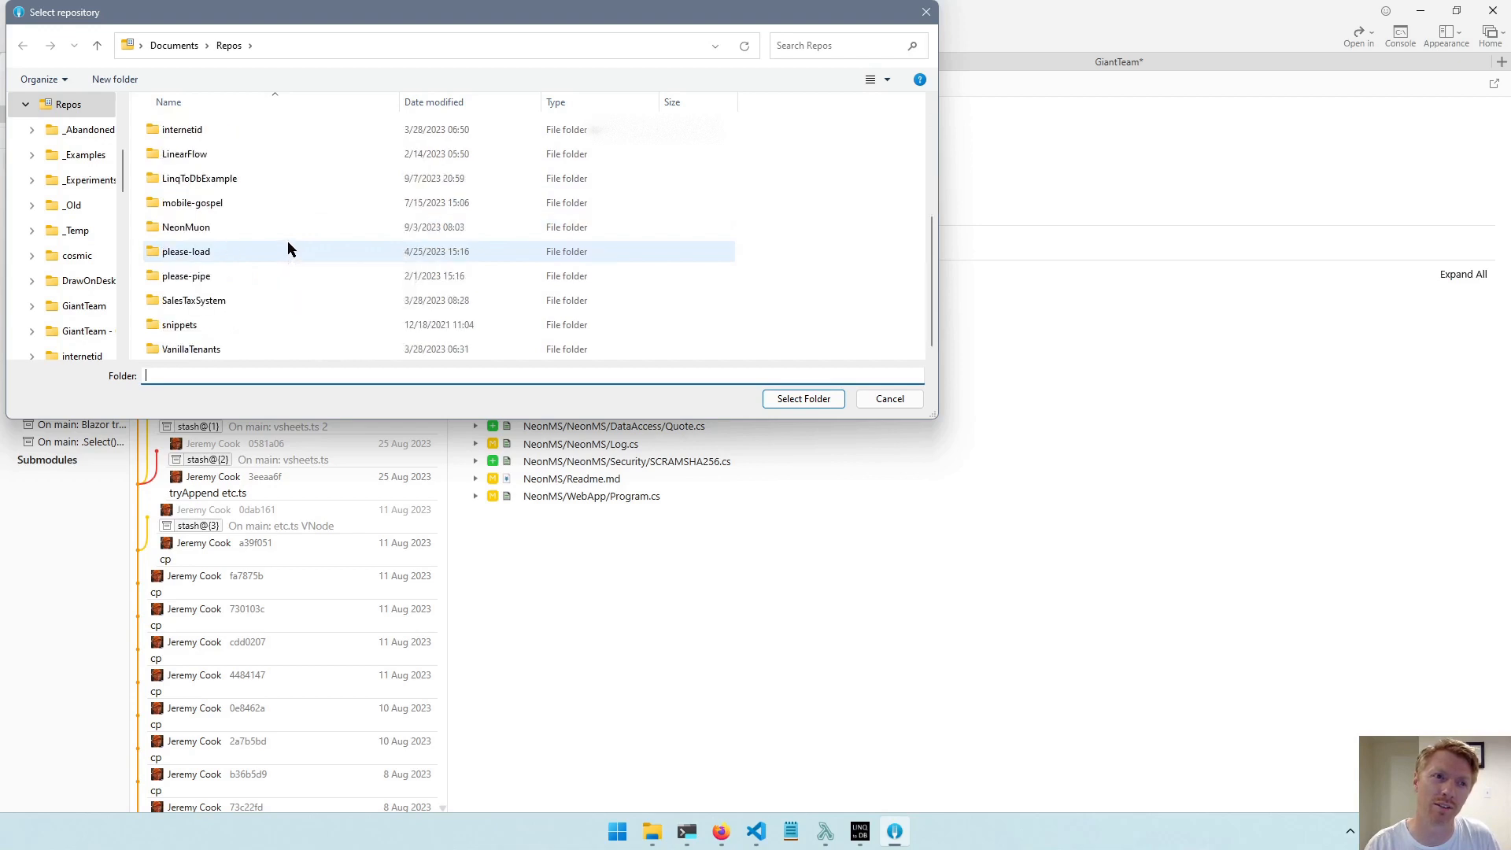
pyautogui.click(229, 180)
pyautogui.doubleClick(195, 181)
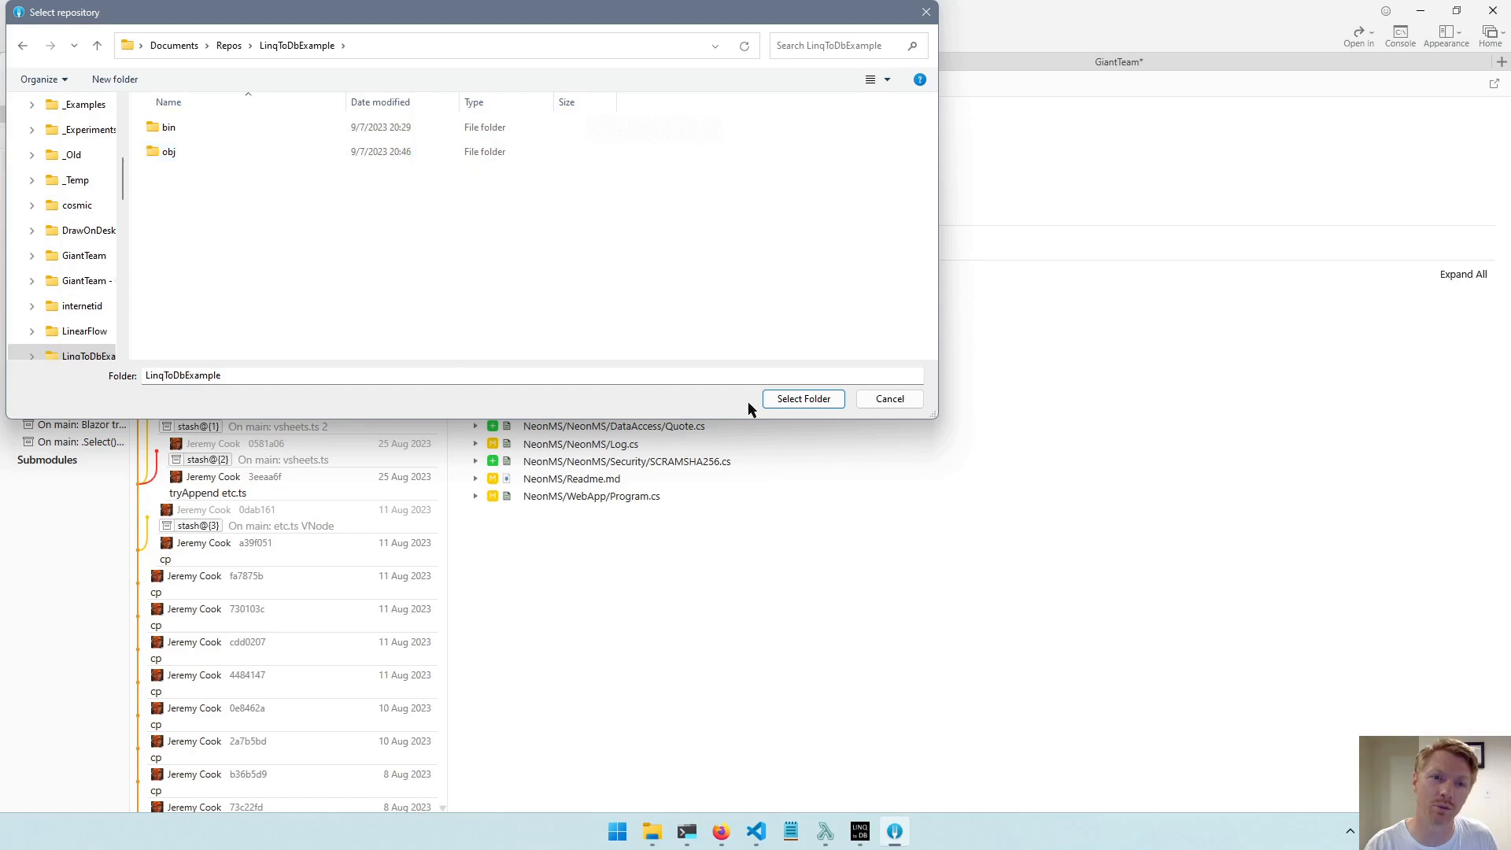
pyautogui.click(798, 399)
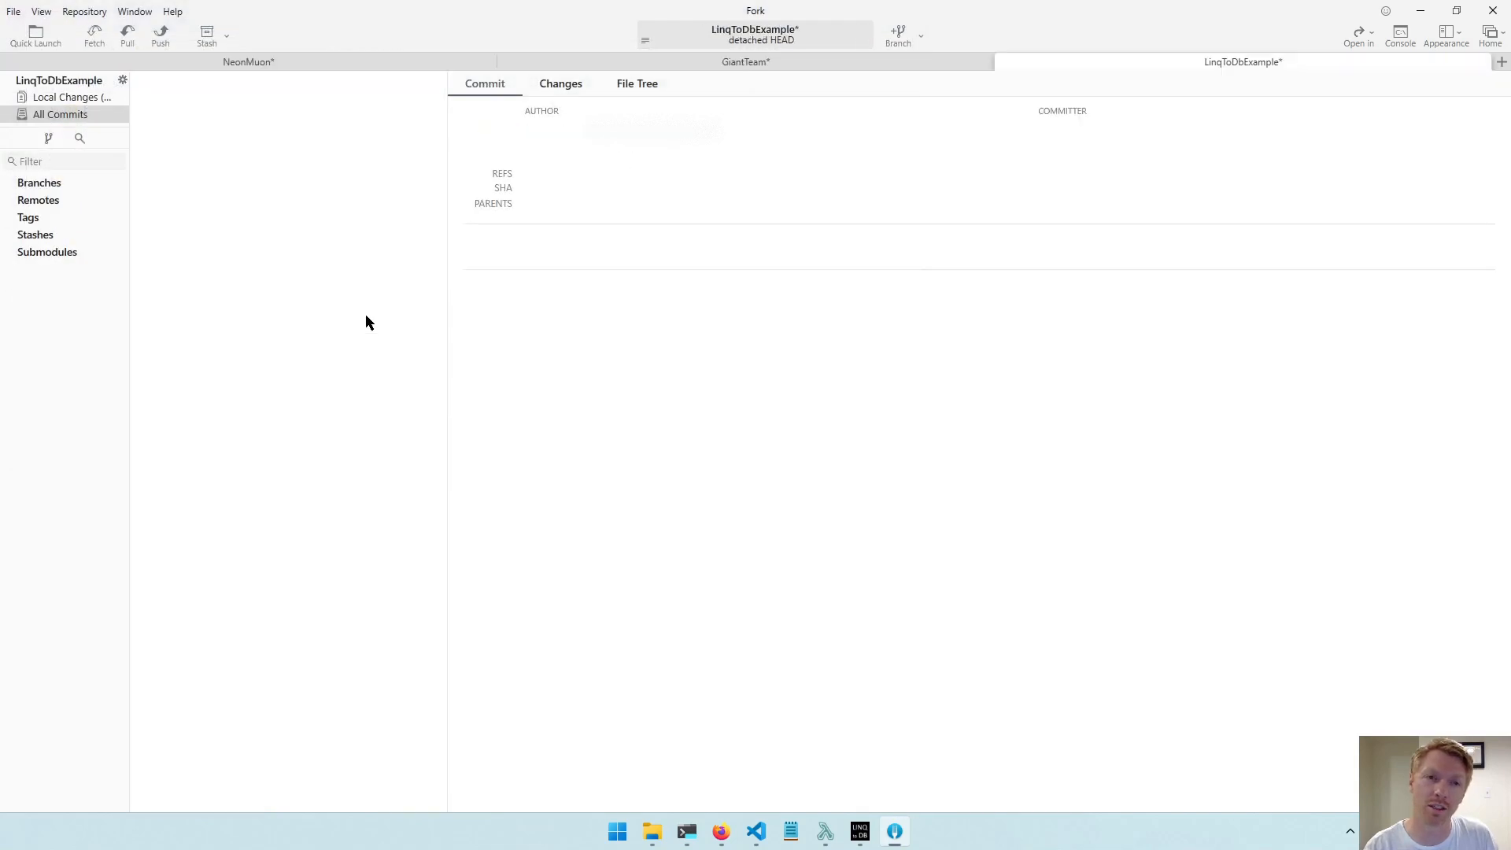
# Show the repository's local changes and collapse the bin and obj folders in the unstaged files.
pyautogui.click(63, 97)
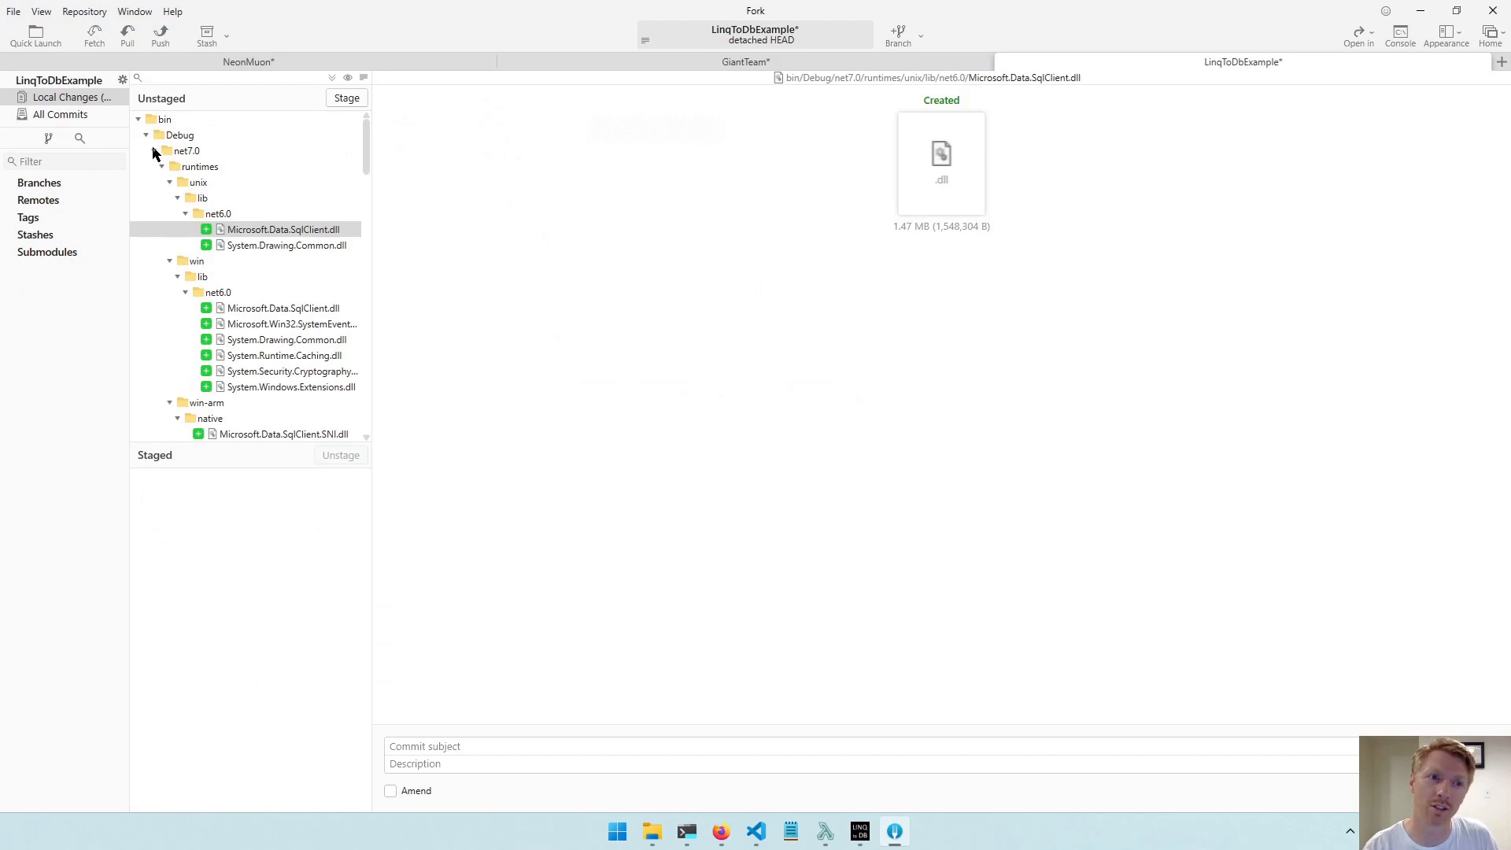
pyautogui.click(140, 119)
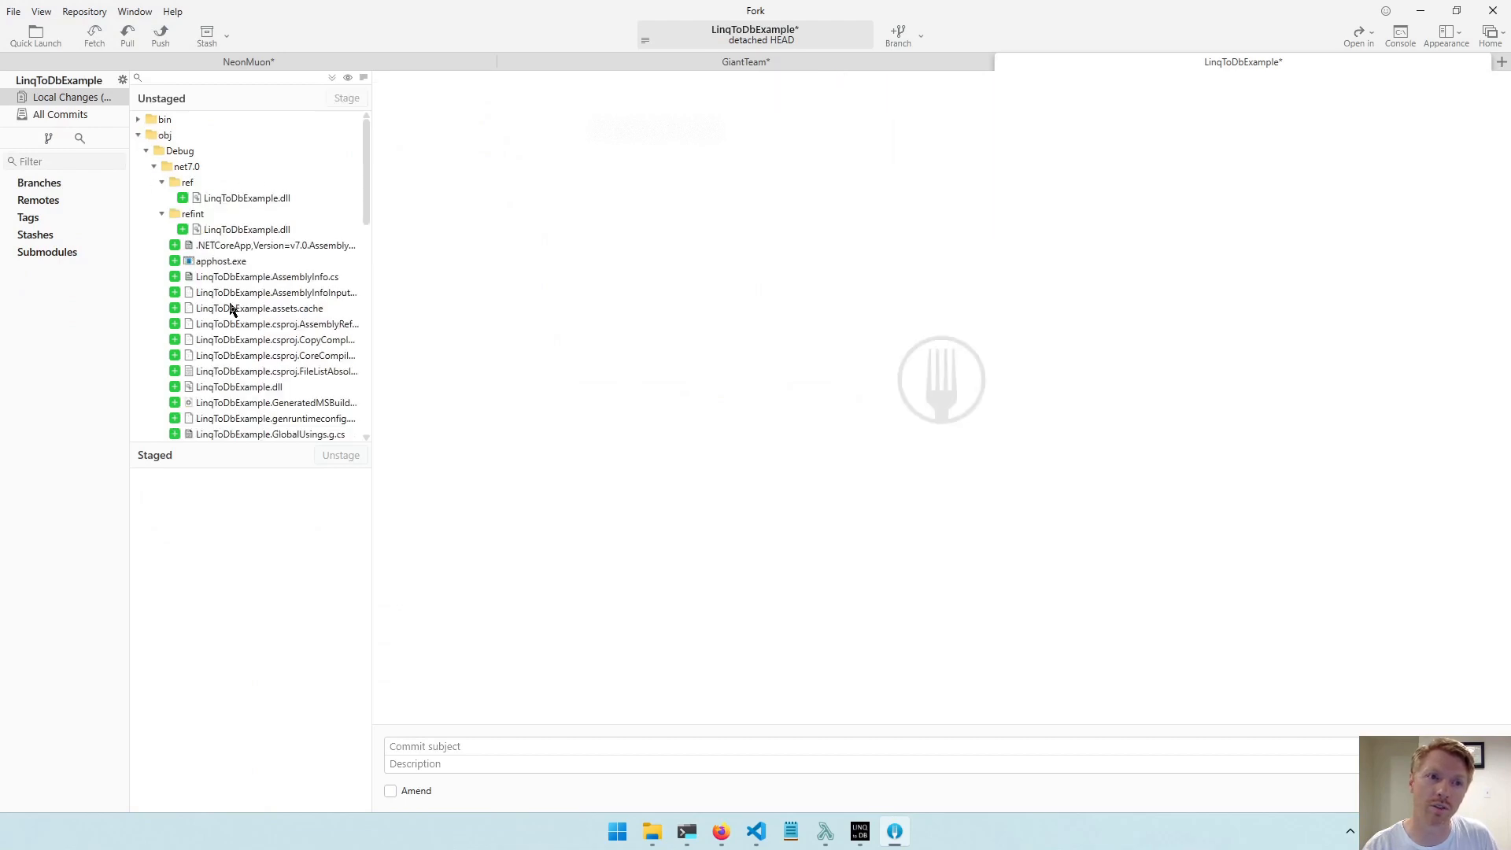
pyautogui.click(314, 276)
pyautogui.click(139, 136)
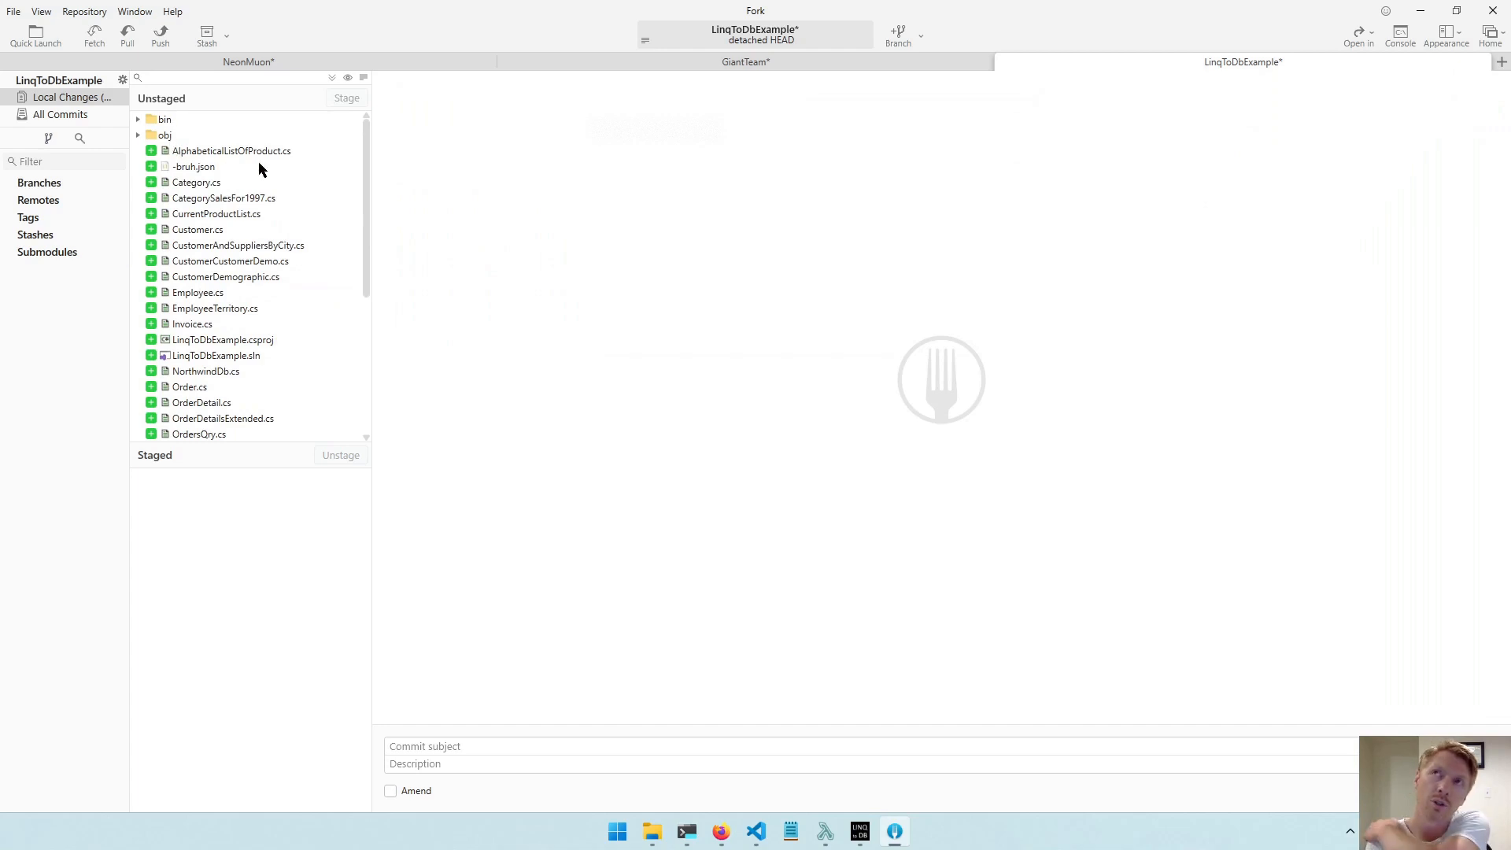
pyautogui.rightClick(165, 124)
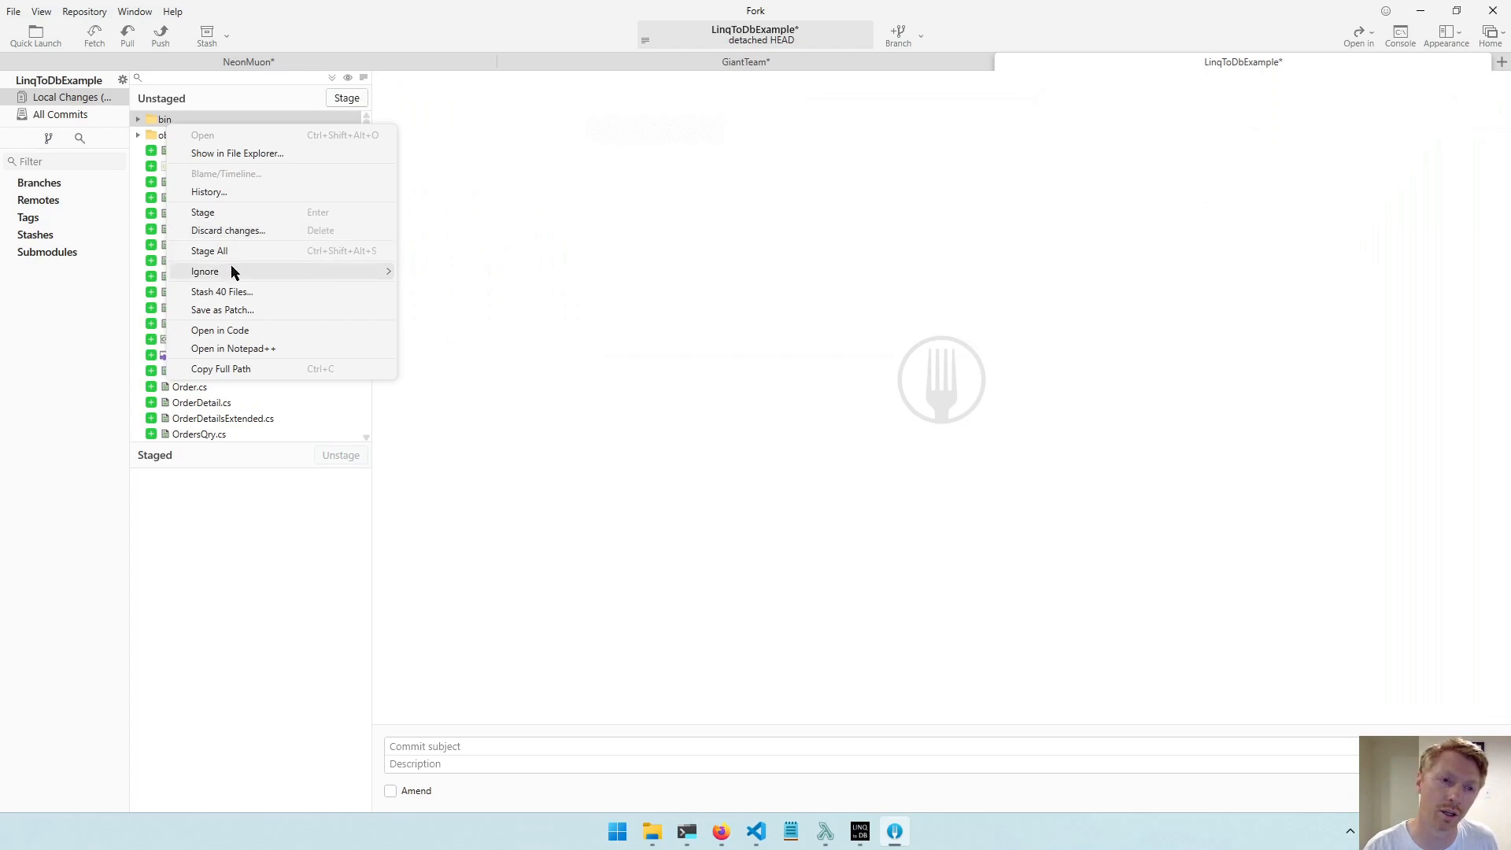
pyautogui.moveTo(243, 271)
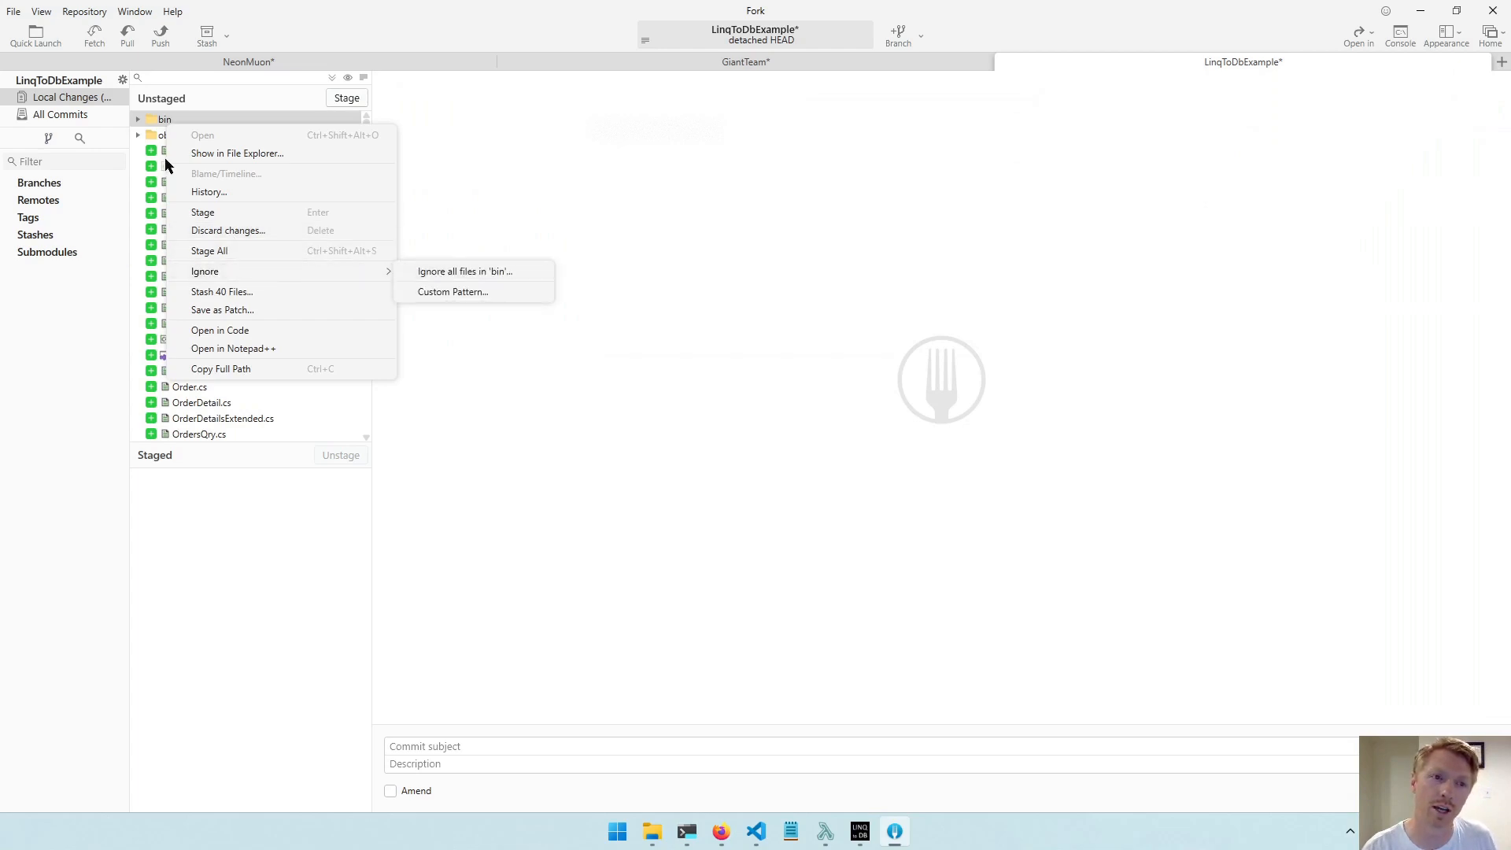
pyautogui.click(155, 127)
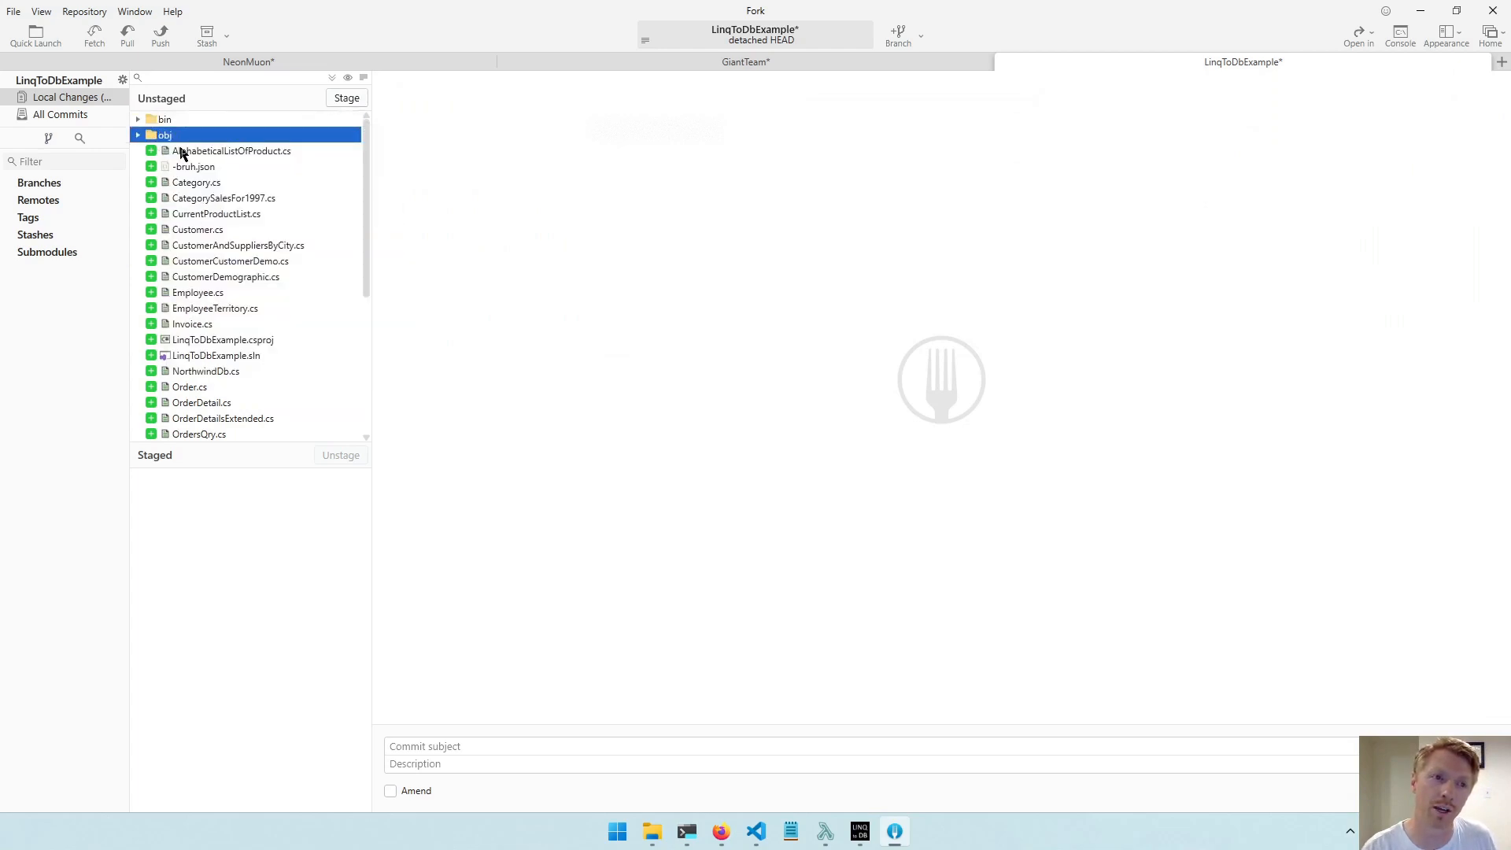
# Start a custom ignore pattern from the obj folder and enter obj/ and bin/ on separate lines.
pyautogui.rightClick(171, 138)
pyautogui.moveTo(378, 290)
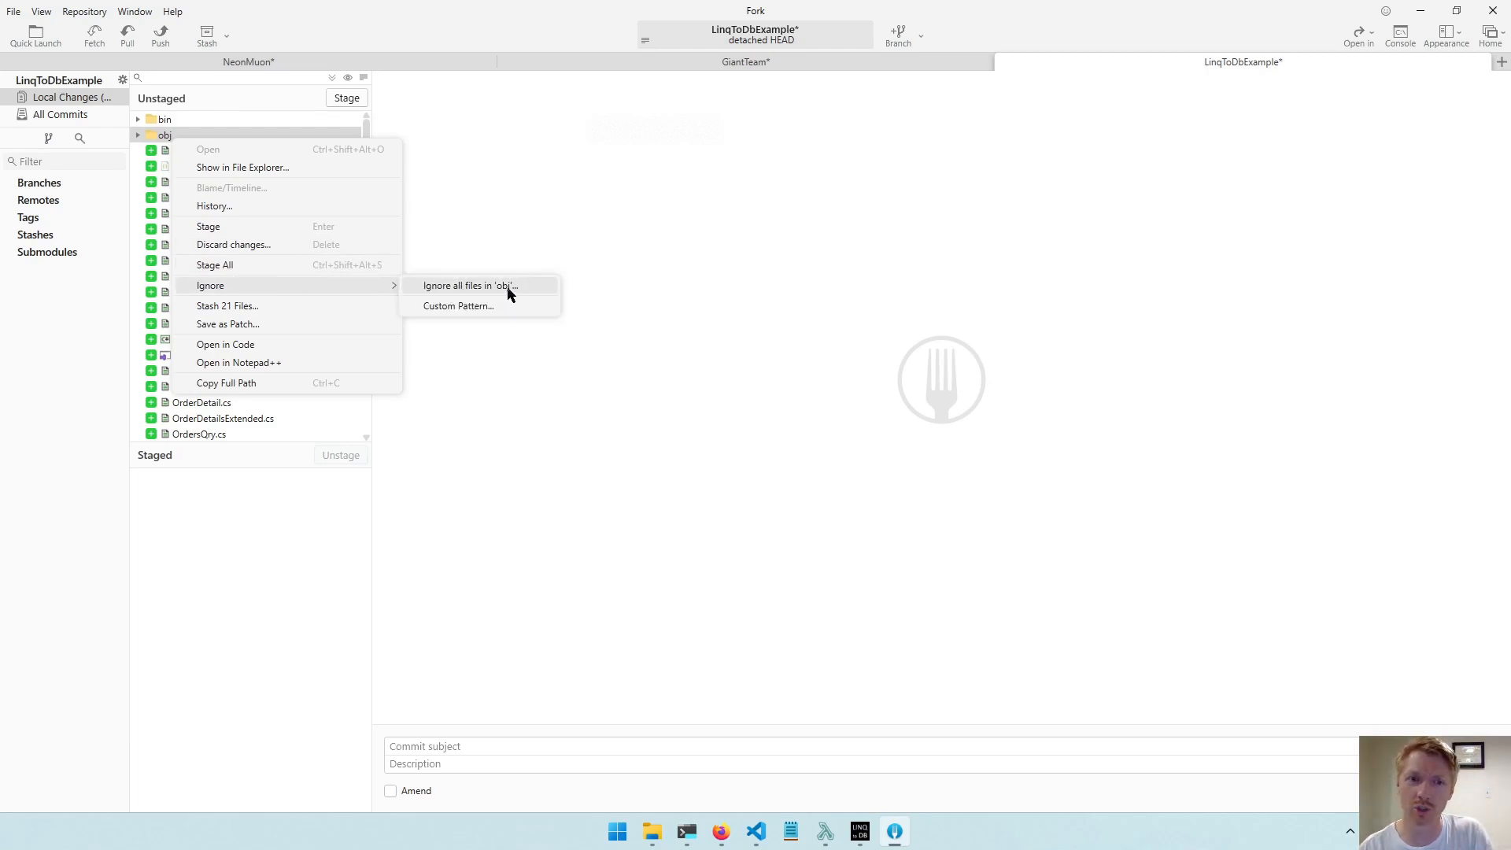
pyautogui.click(450, 305)
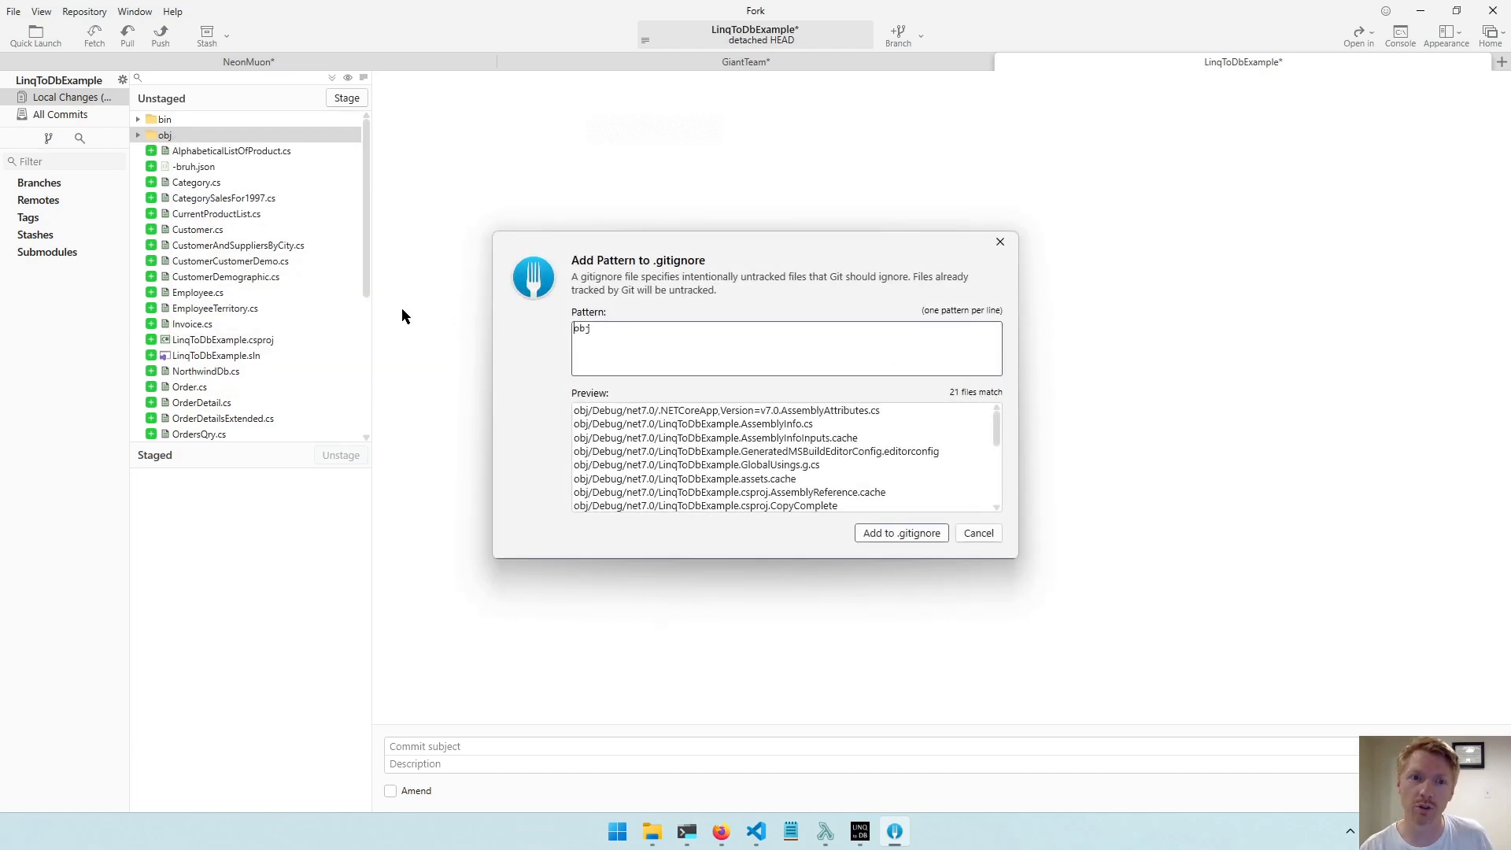
pyautogui.click(650, 328)
pyautogui.write('/')
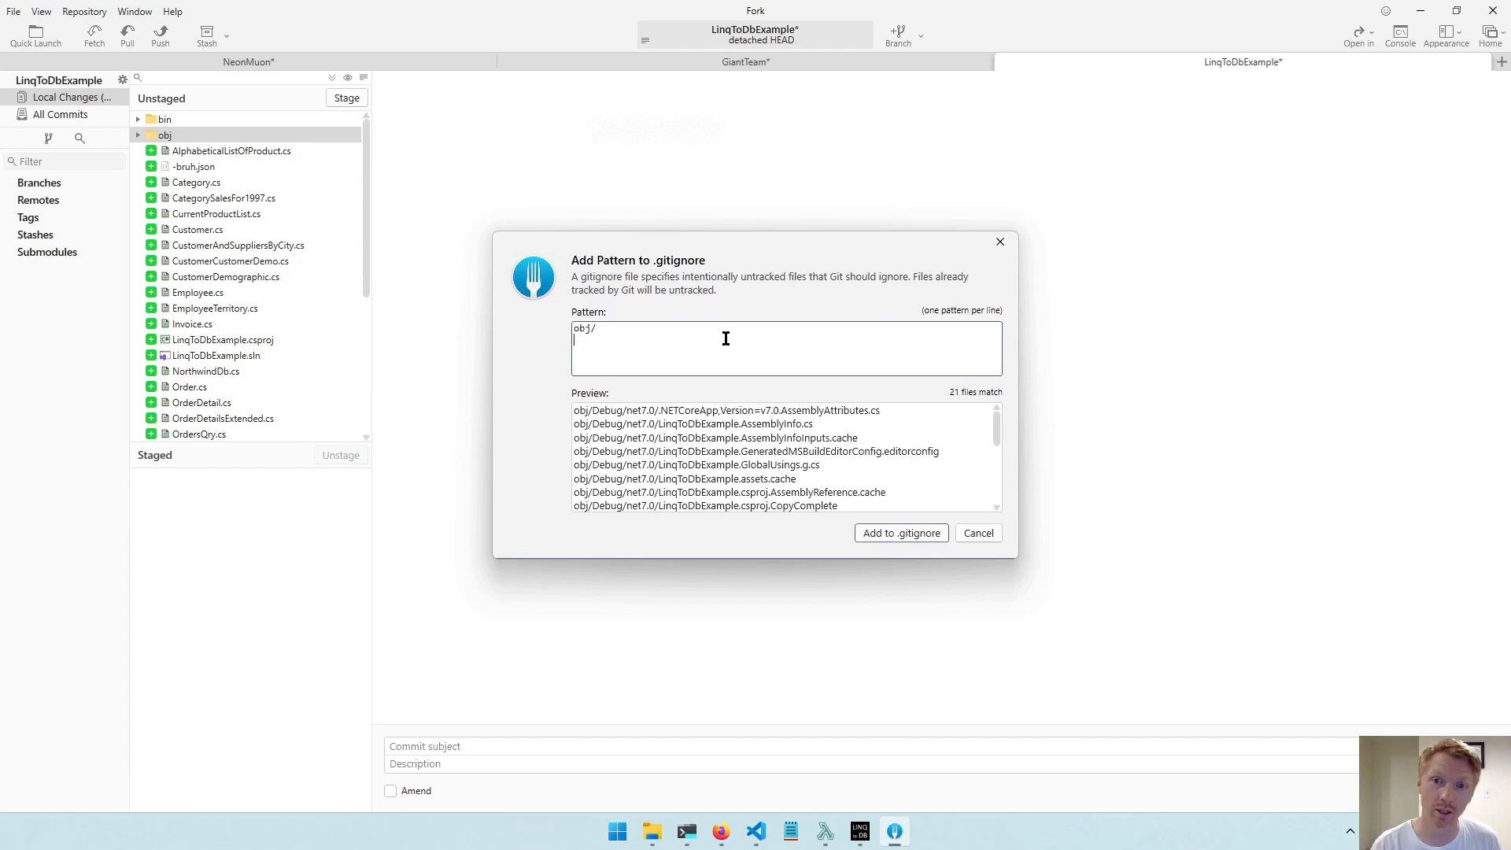
pyautogui.press('Return')
pyautogui.write('bin/')
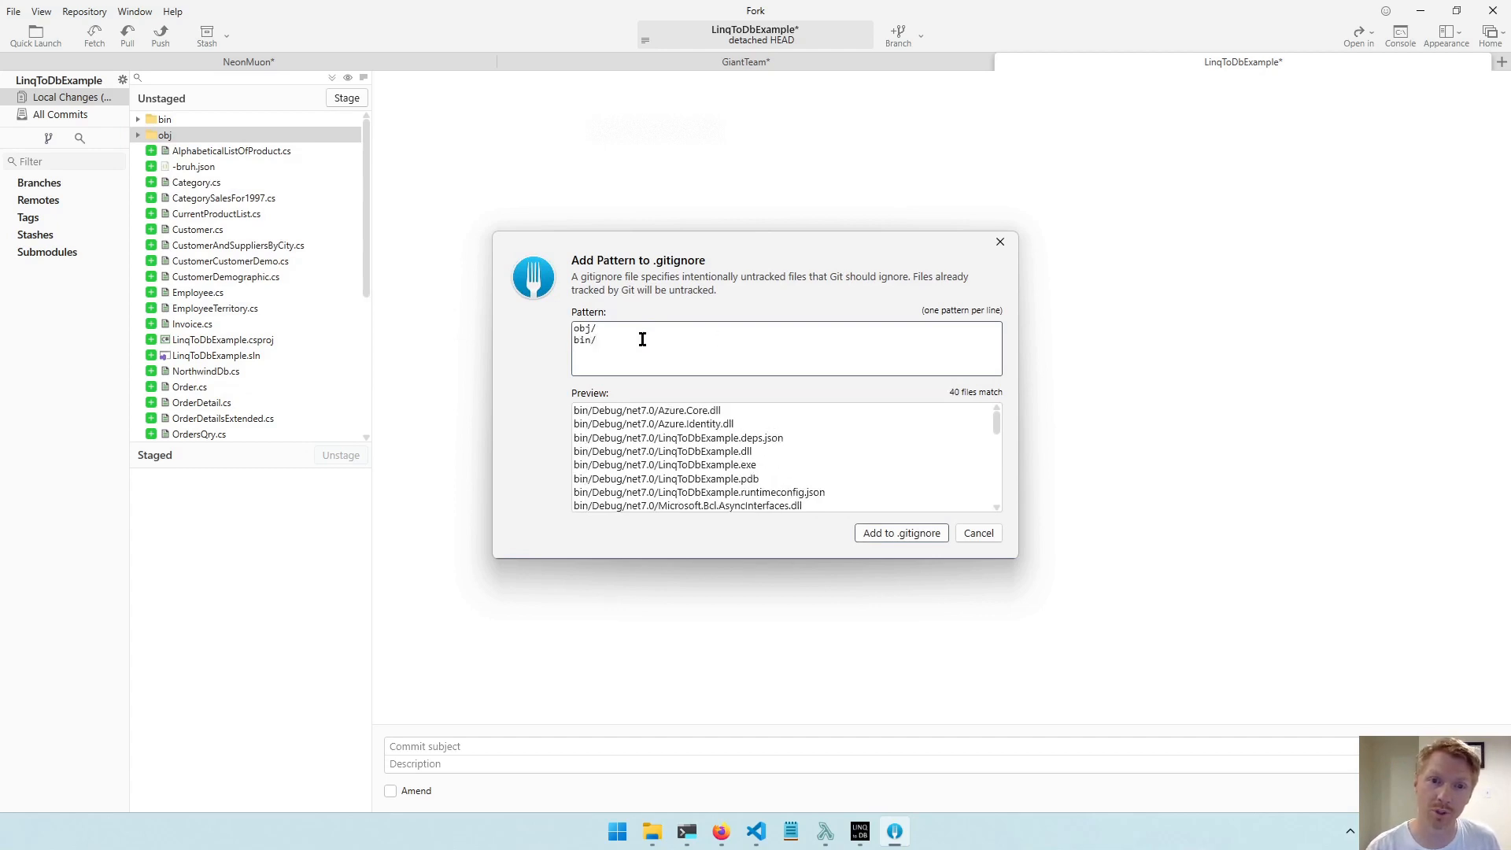
# Try a leading slash on the obj/ ignore pattern and a leading asterisk on the bin/ pattern.
pyautogui.moveTo(609, 325); pyautogui.dragTo(517, 319)
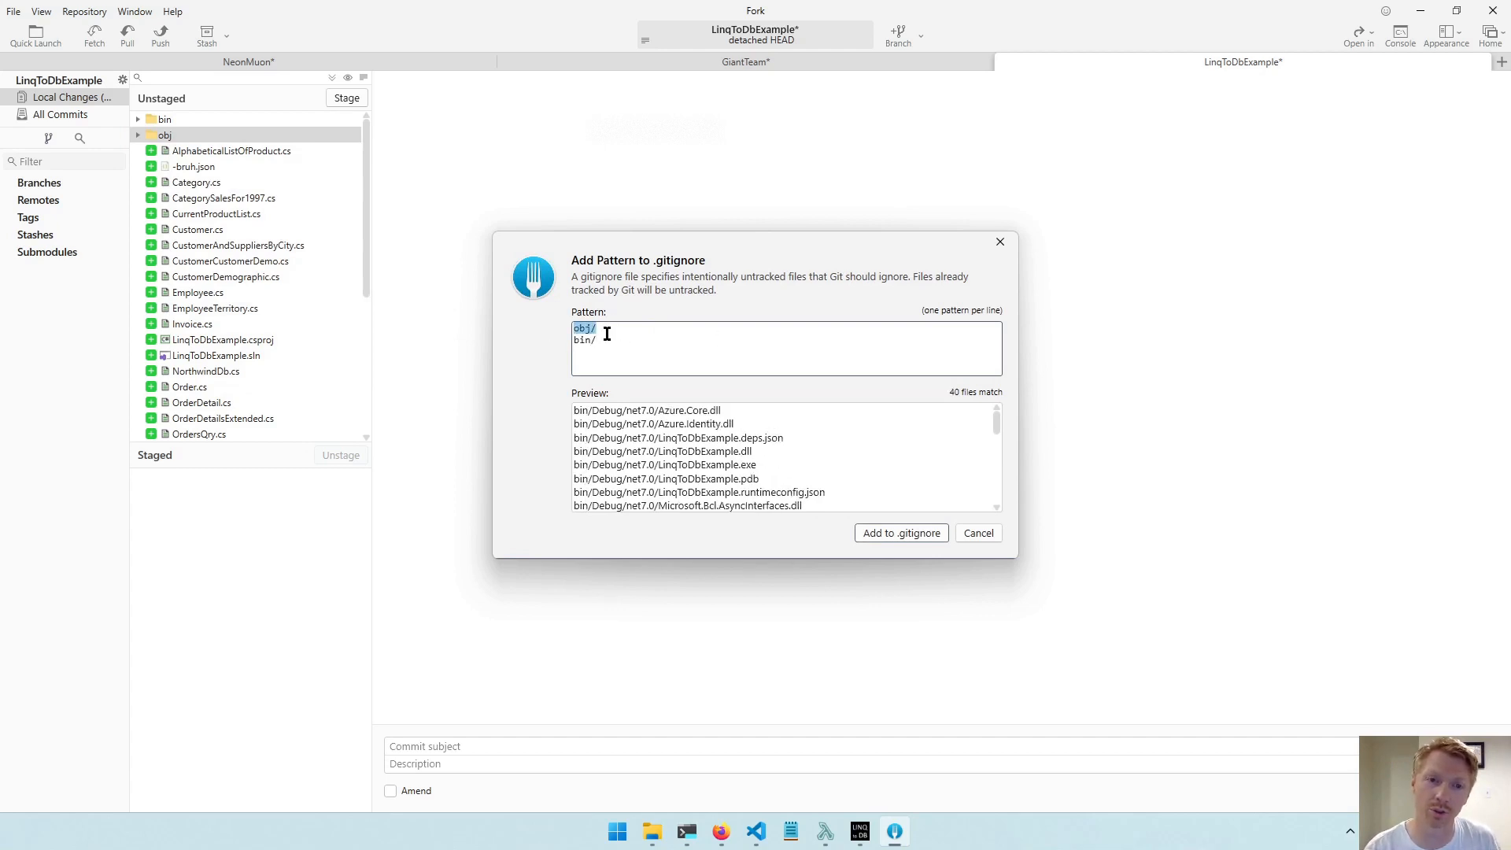
pyautogui.moveTo(608, 337); pyautogui.dragTo(637, 327)
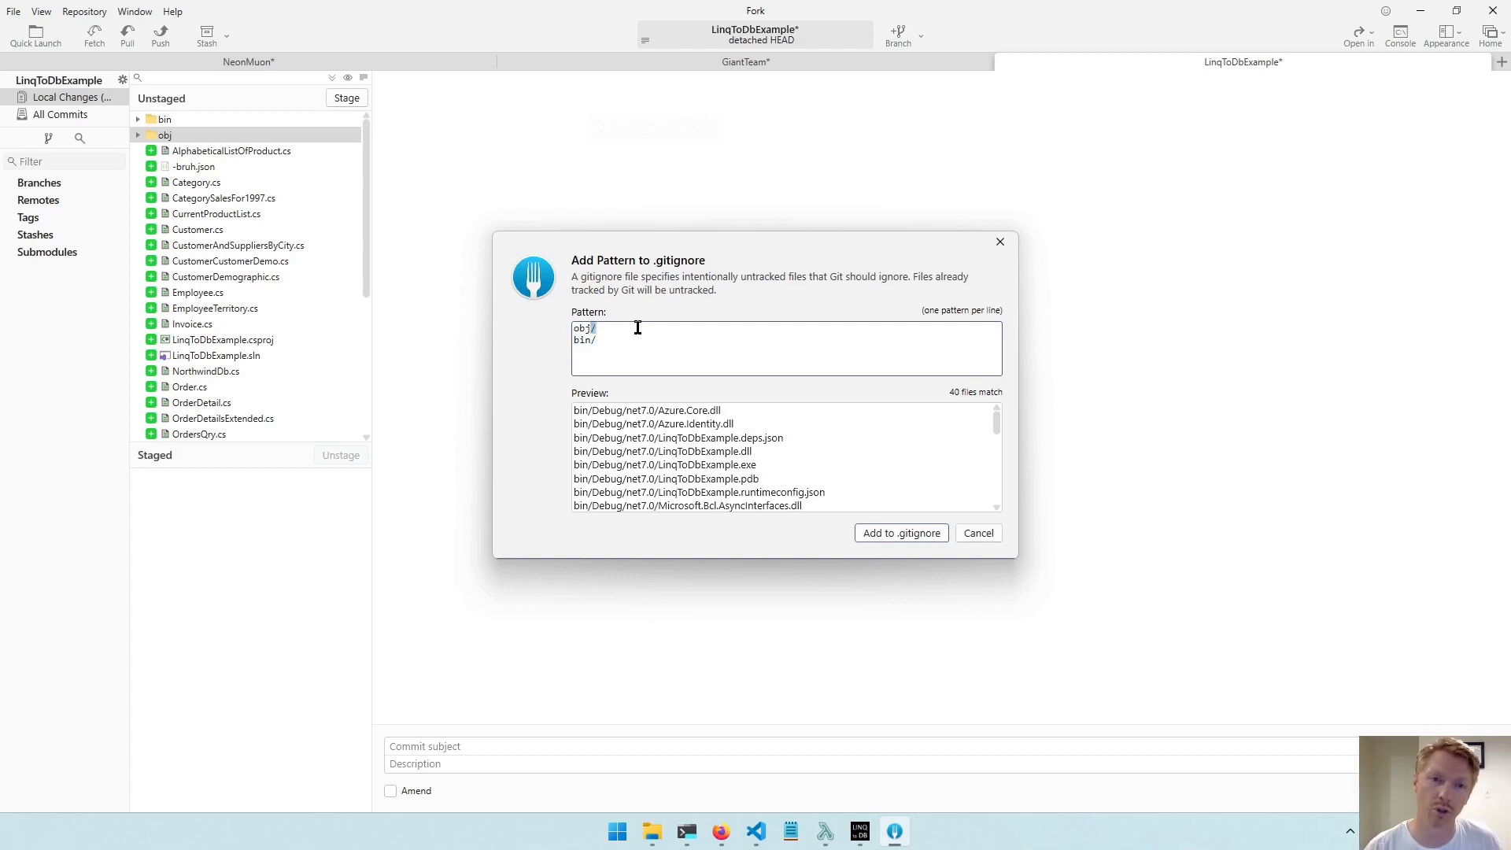
pyautogui.press('Home')
pyautogui.write('/')
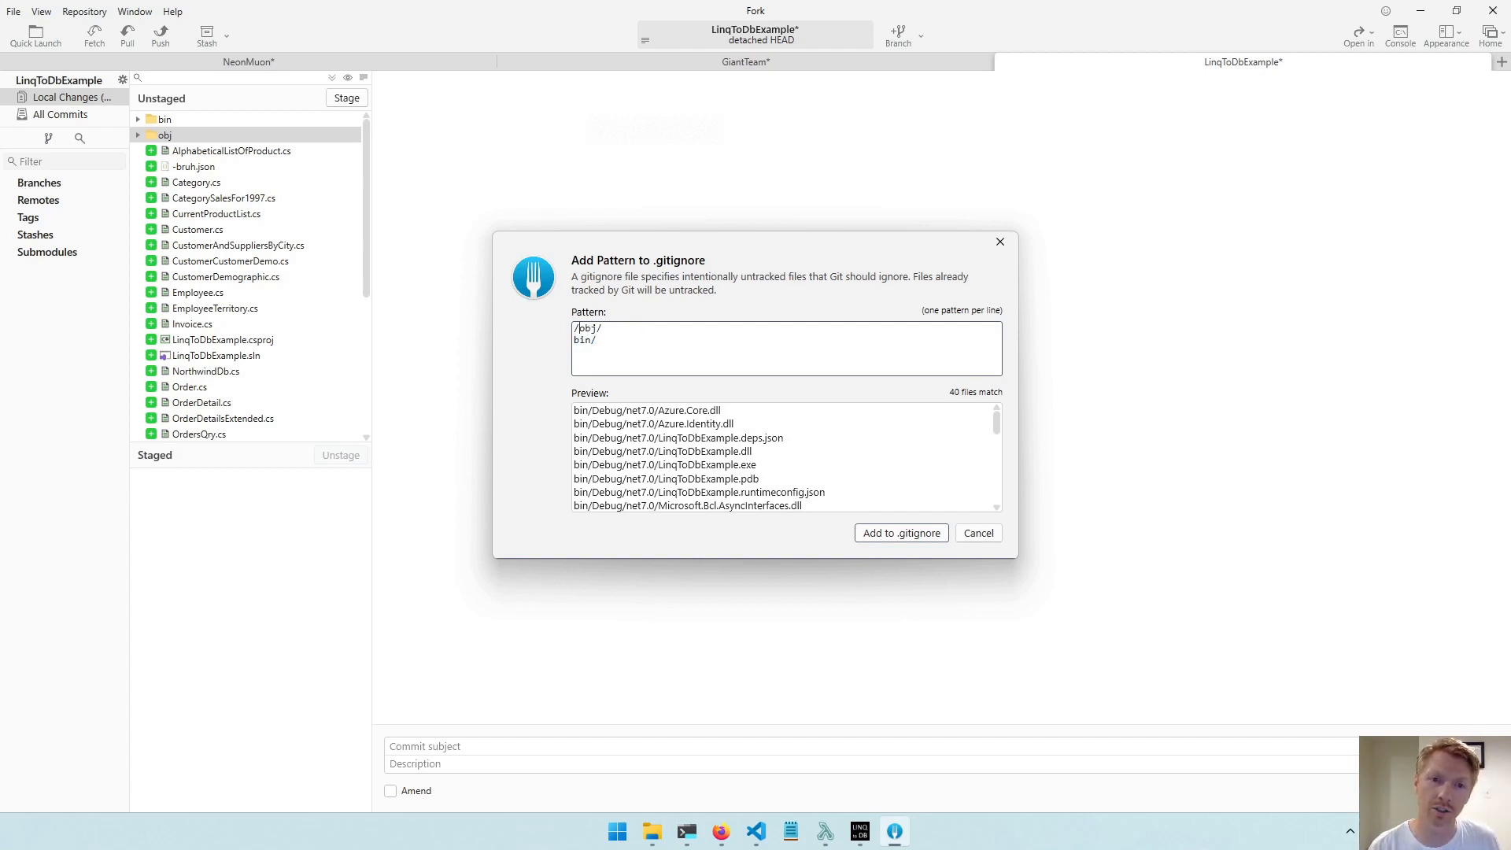
pyautogui.press('BackSpace')
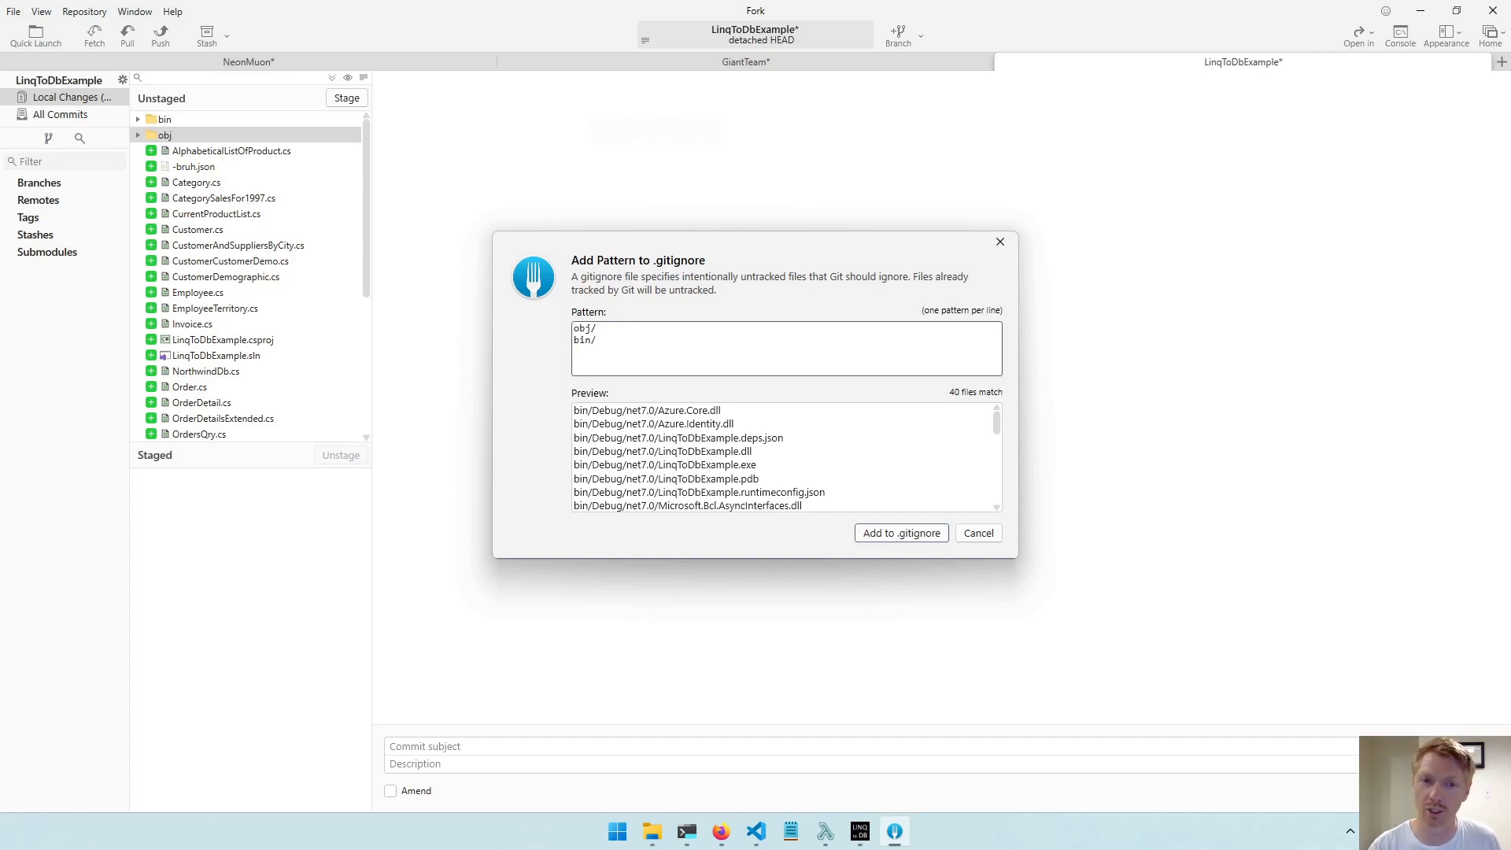
pyautogui.write('*')
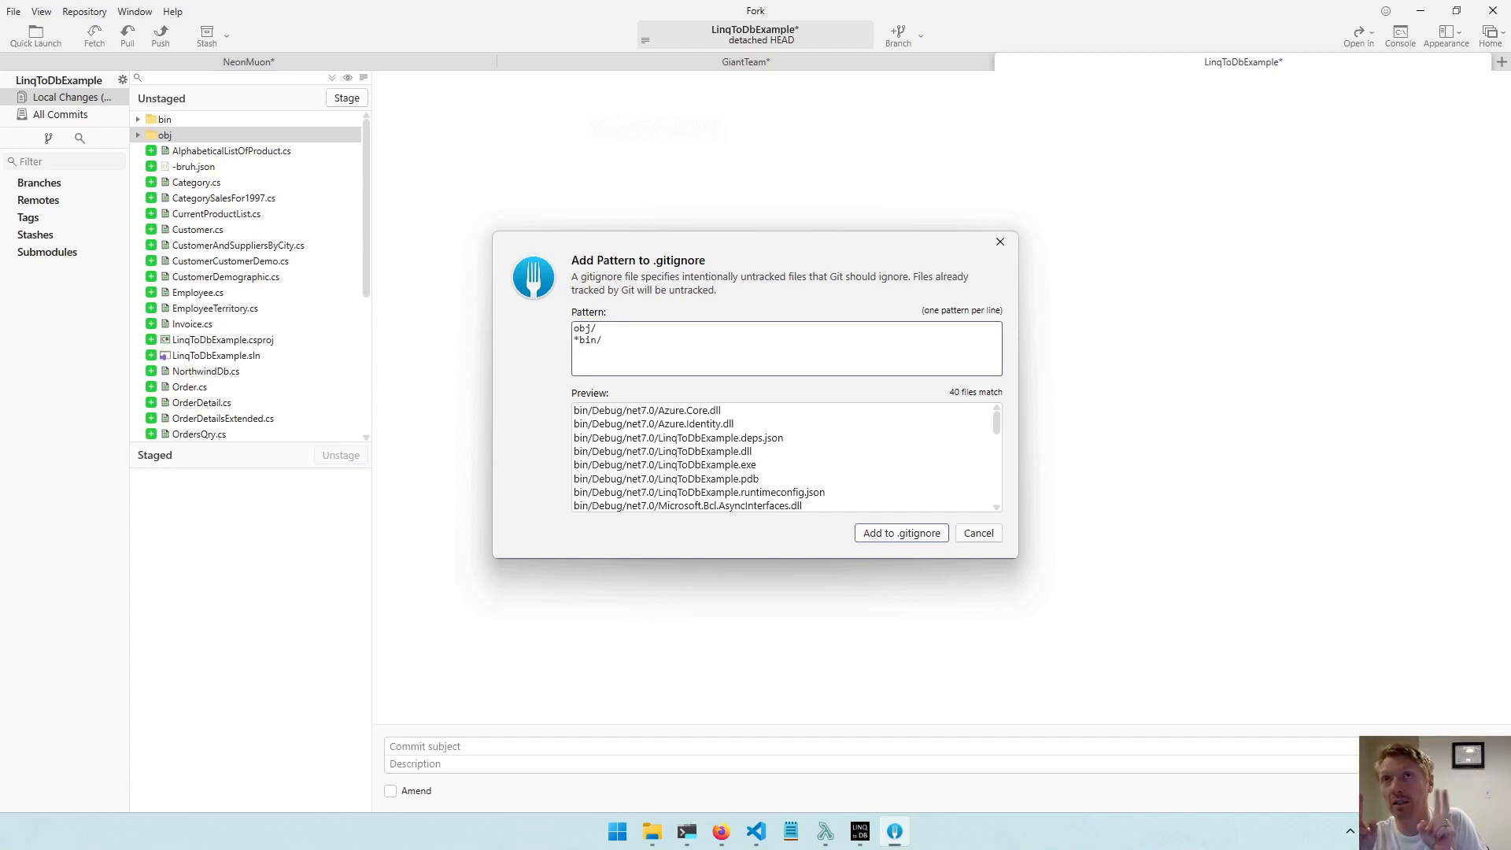
pyautogui.click(575, 329)
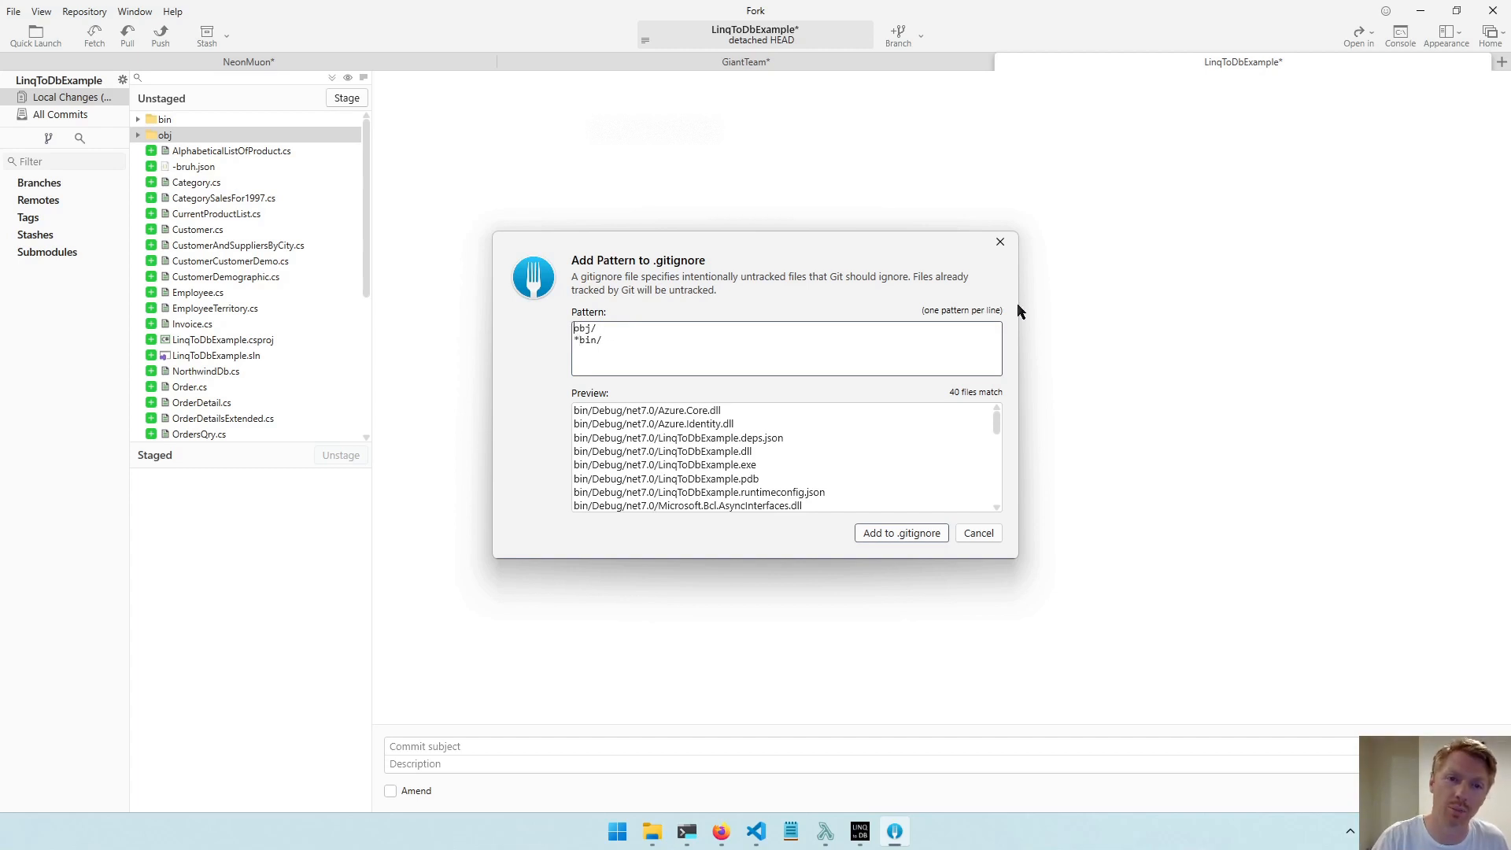
# Restore the patterns to plain obj/ and bin/ on separate lines and add them to .gitignore.
pyautogui.press('BackSpace')
pyautogui.press('Delete')
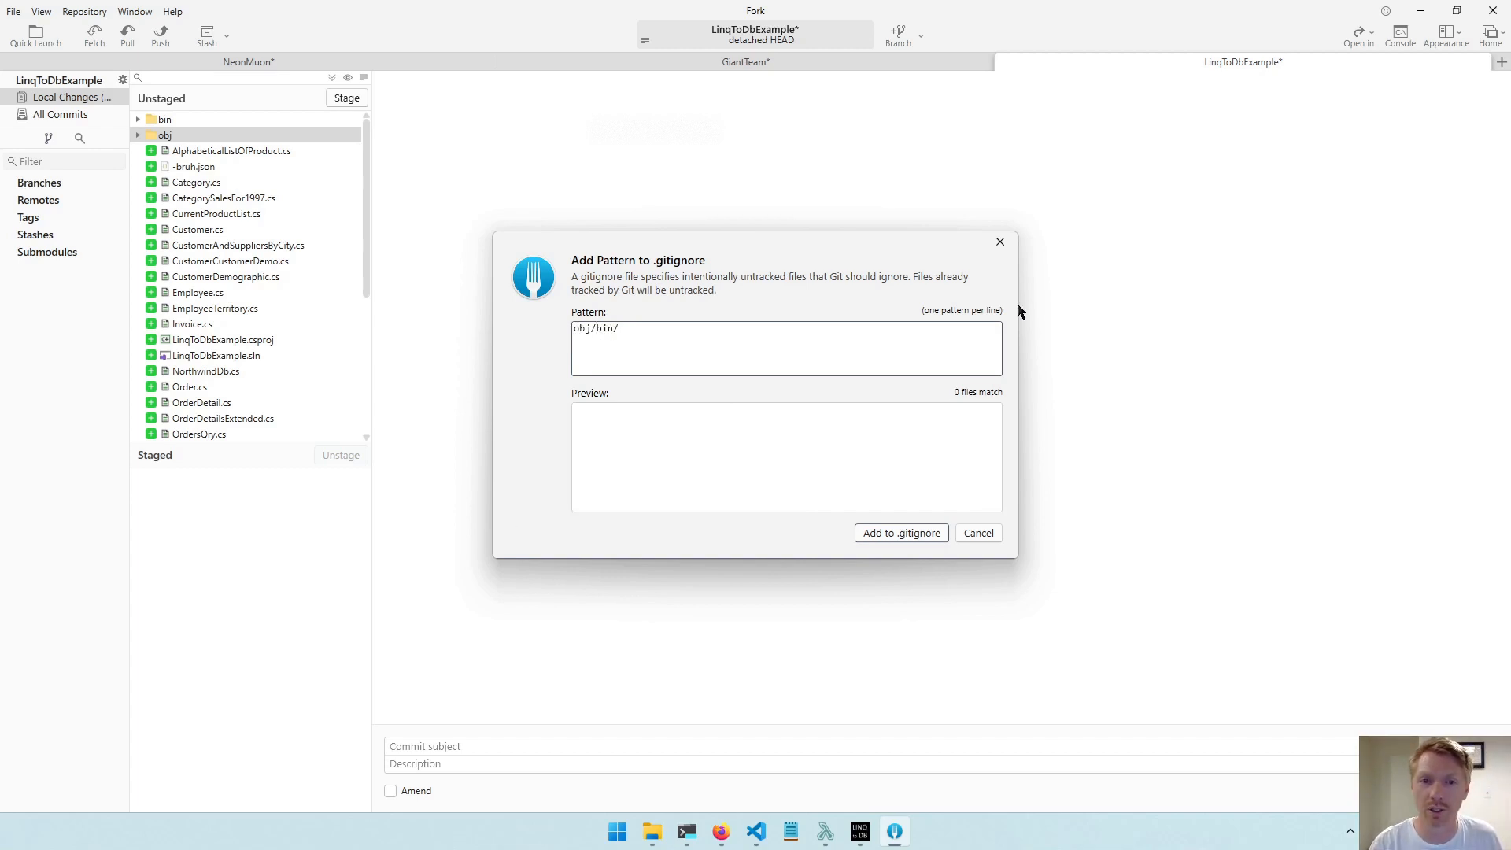
pyautogui.press('Return')
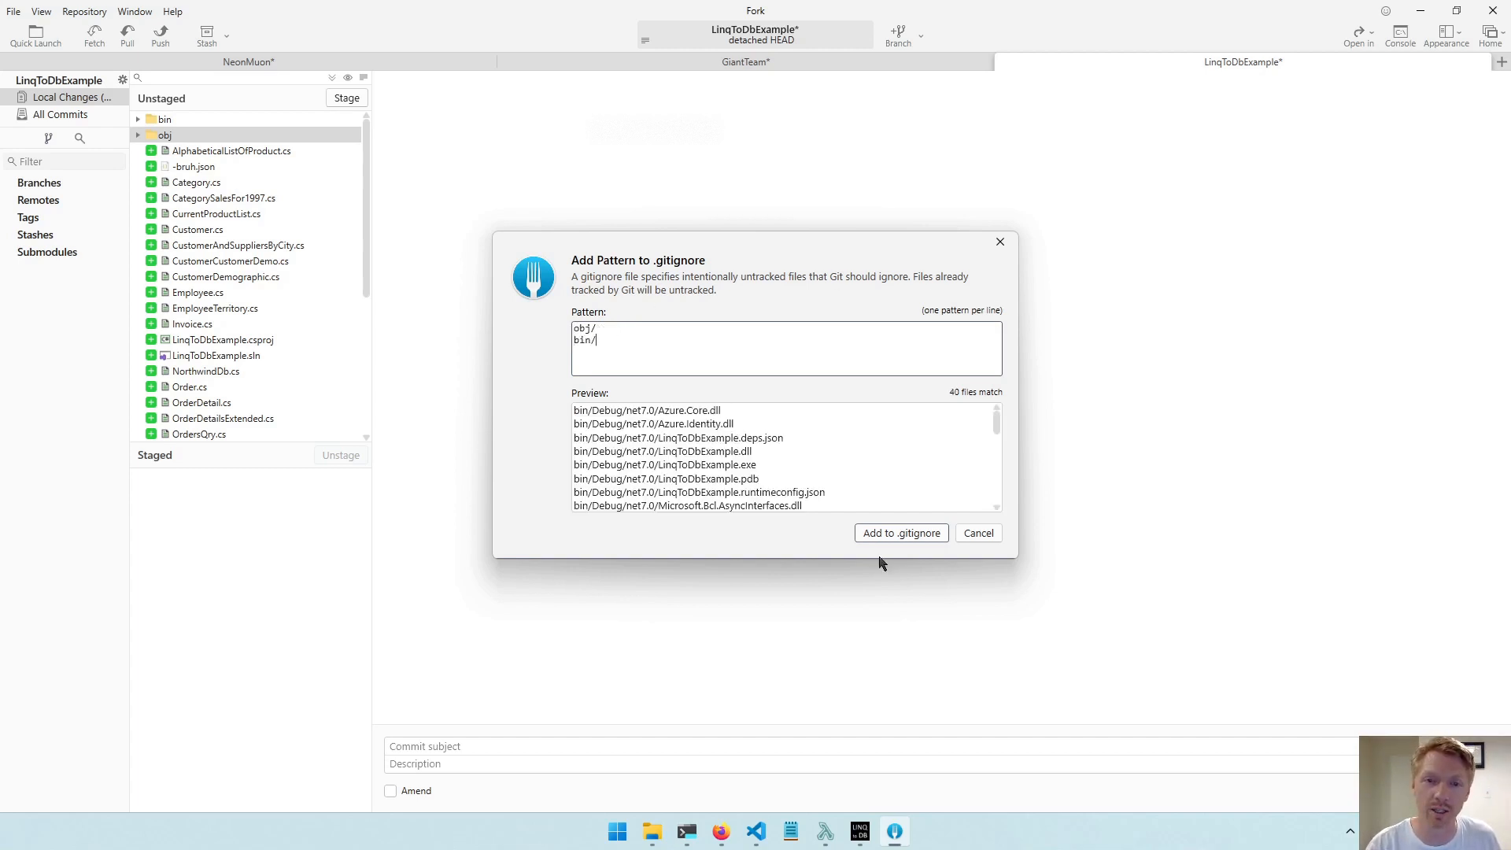
pyautogui.click(902, 533)
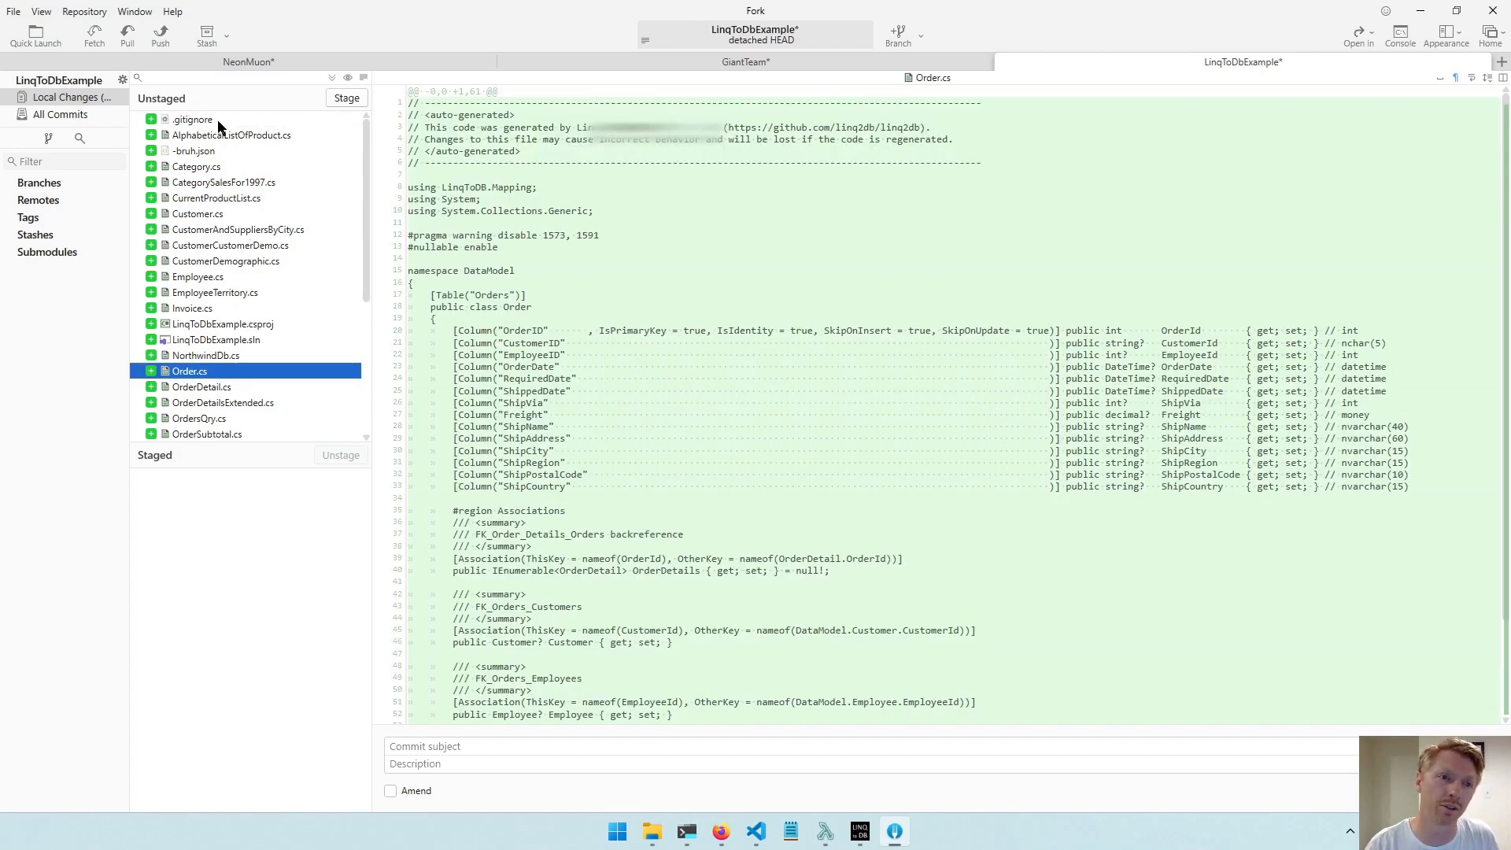
# Ignore the -bruh.json file by adding the custom pattern -* to .gitignore.
pyautogui.click(189, 156)
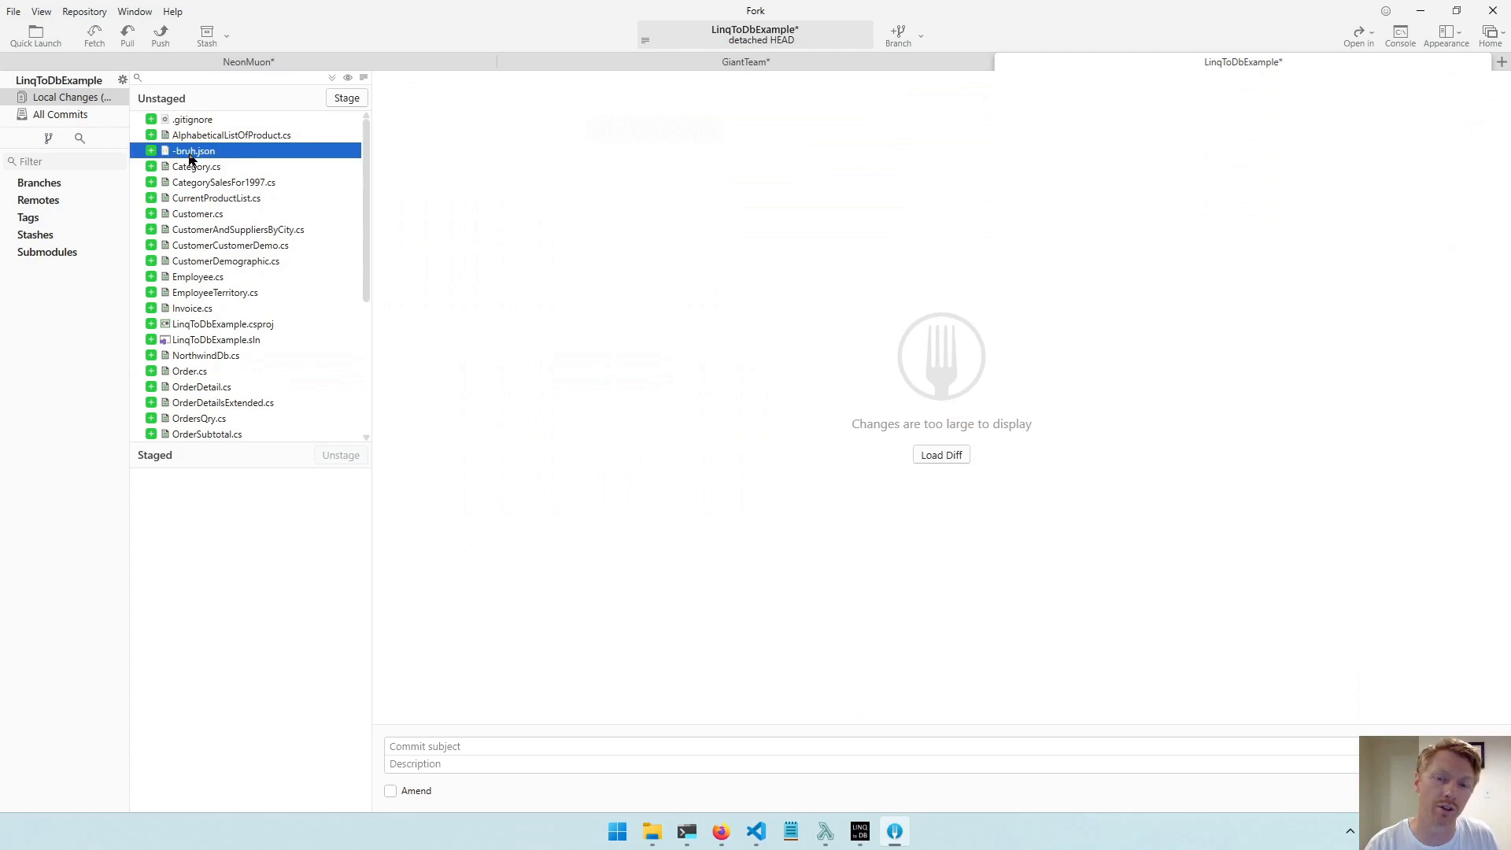
pyautogui.rightClick(189, 157)
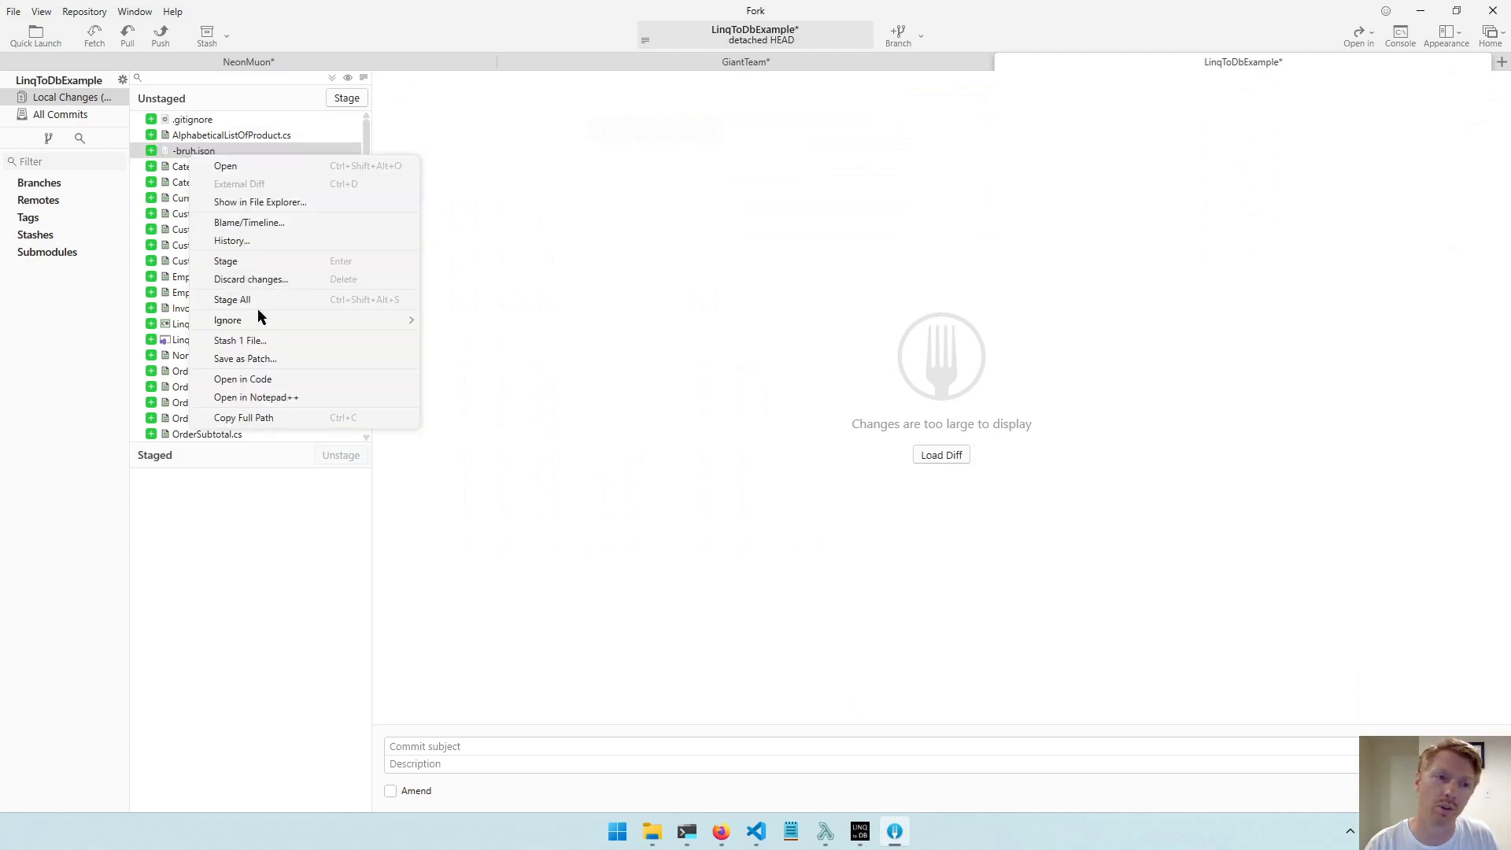
pyautogui.moveTo(260, 314)
pyautogui.click(492, 358)
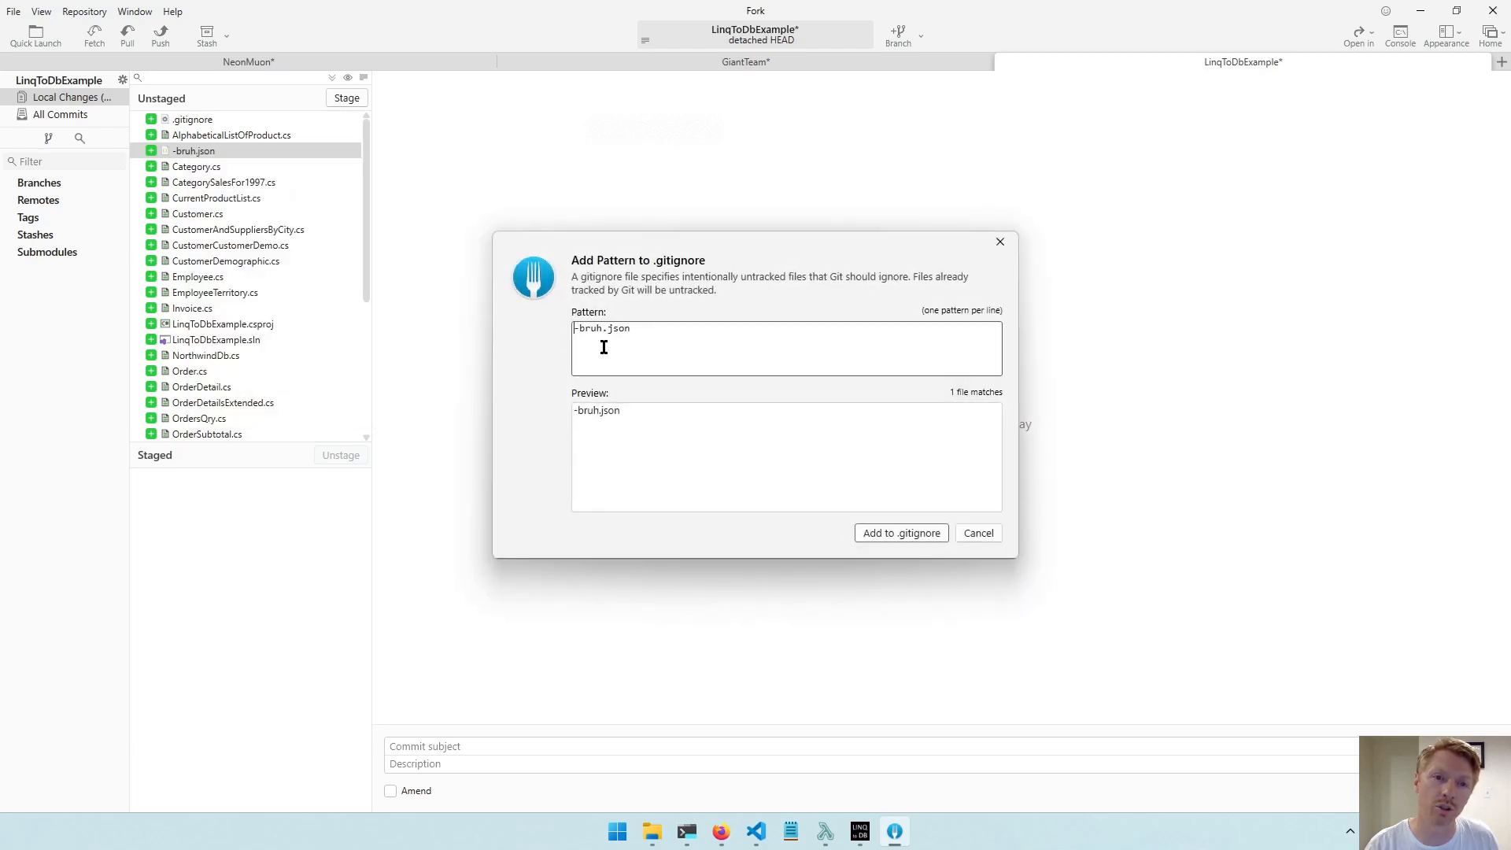
pyautogui.moveTo(580, 328); pyautogui.dragTo(854, 309)
pyautogui.write('*')
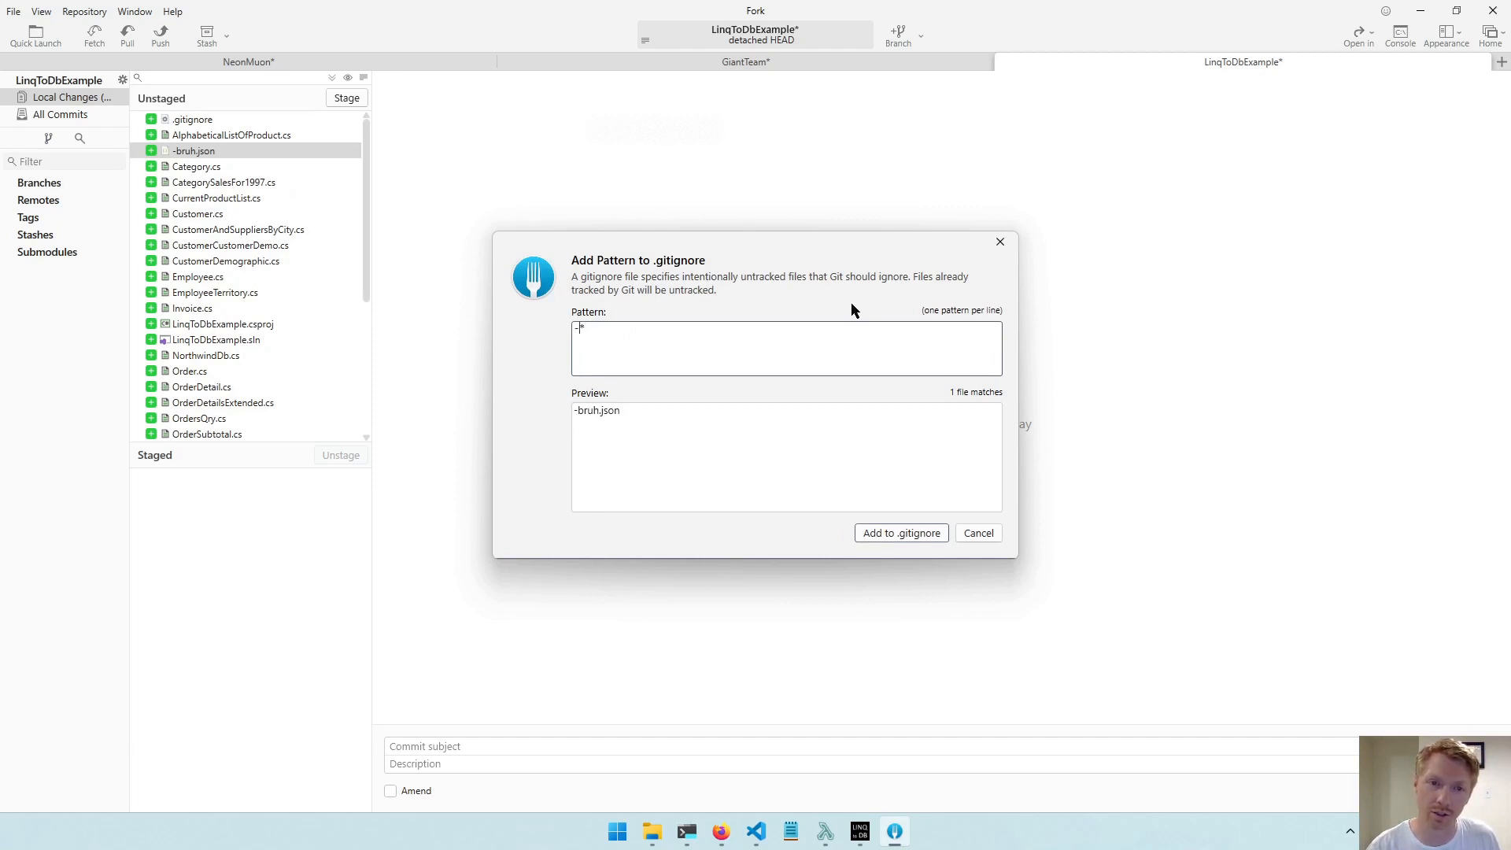
pyautogui.click(637, 414)
pyautogui.click(886, 534)
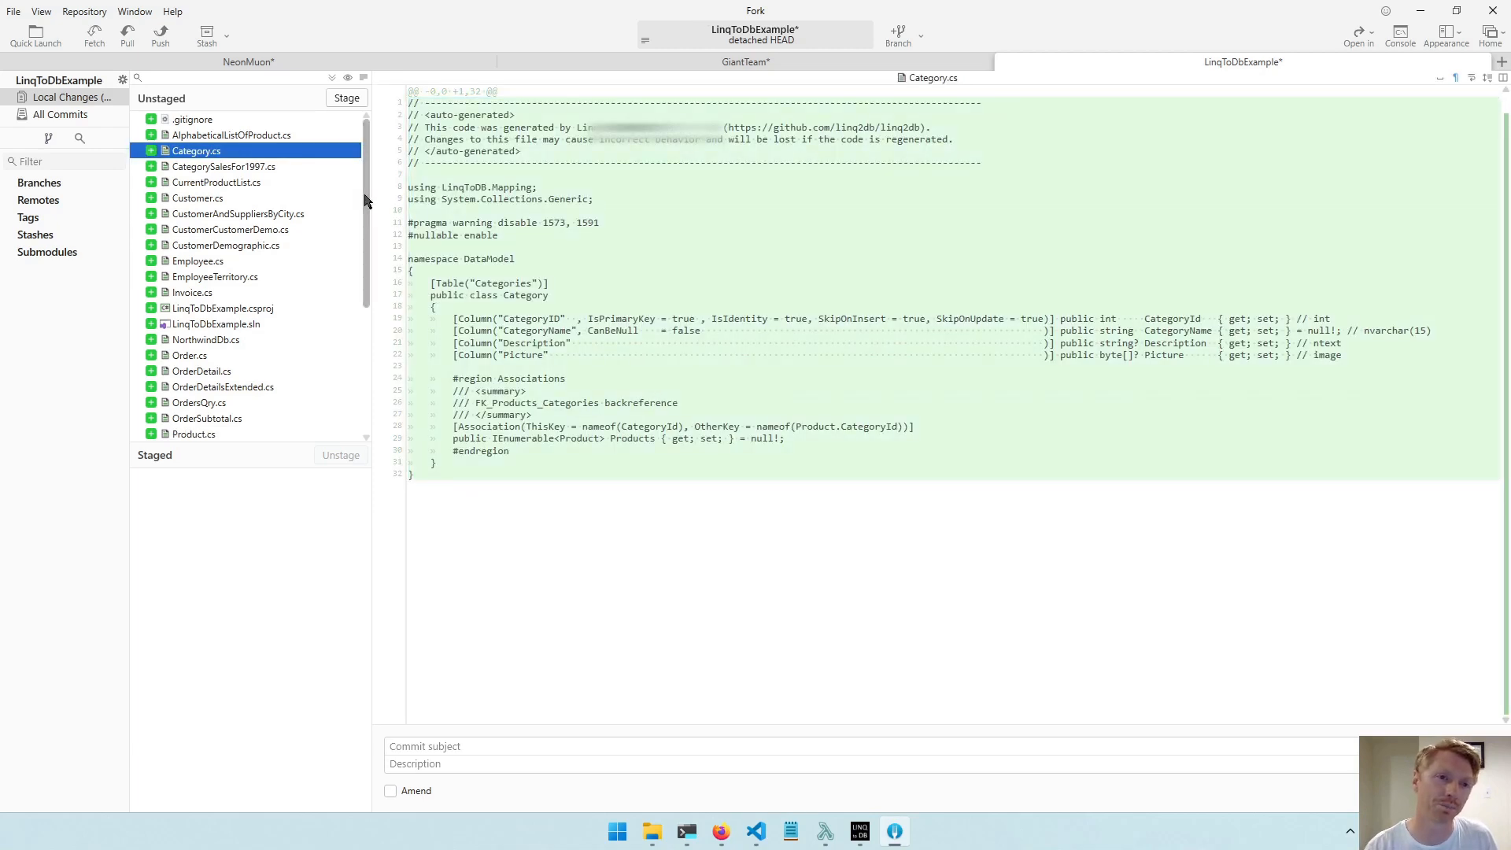
# Review the unstaged files, including the contents of LinqToDbExample.csproj and the patterns in .gitignore.
pyautogui.click(227, 310)
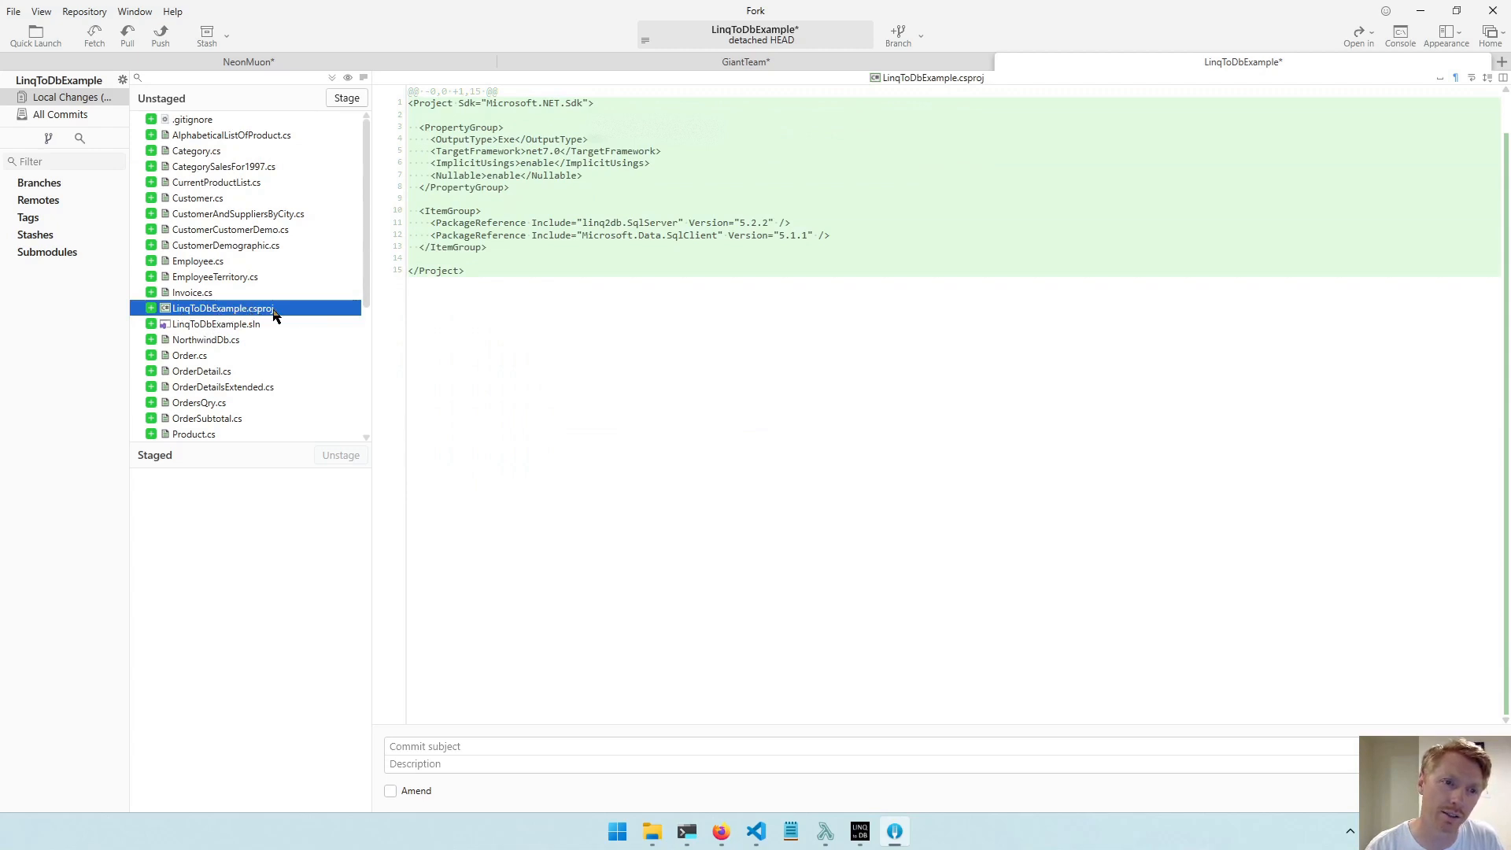
pyautogui.scroll(-3, 289, 316)
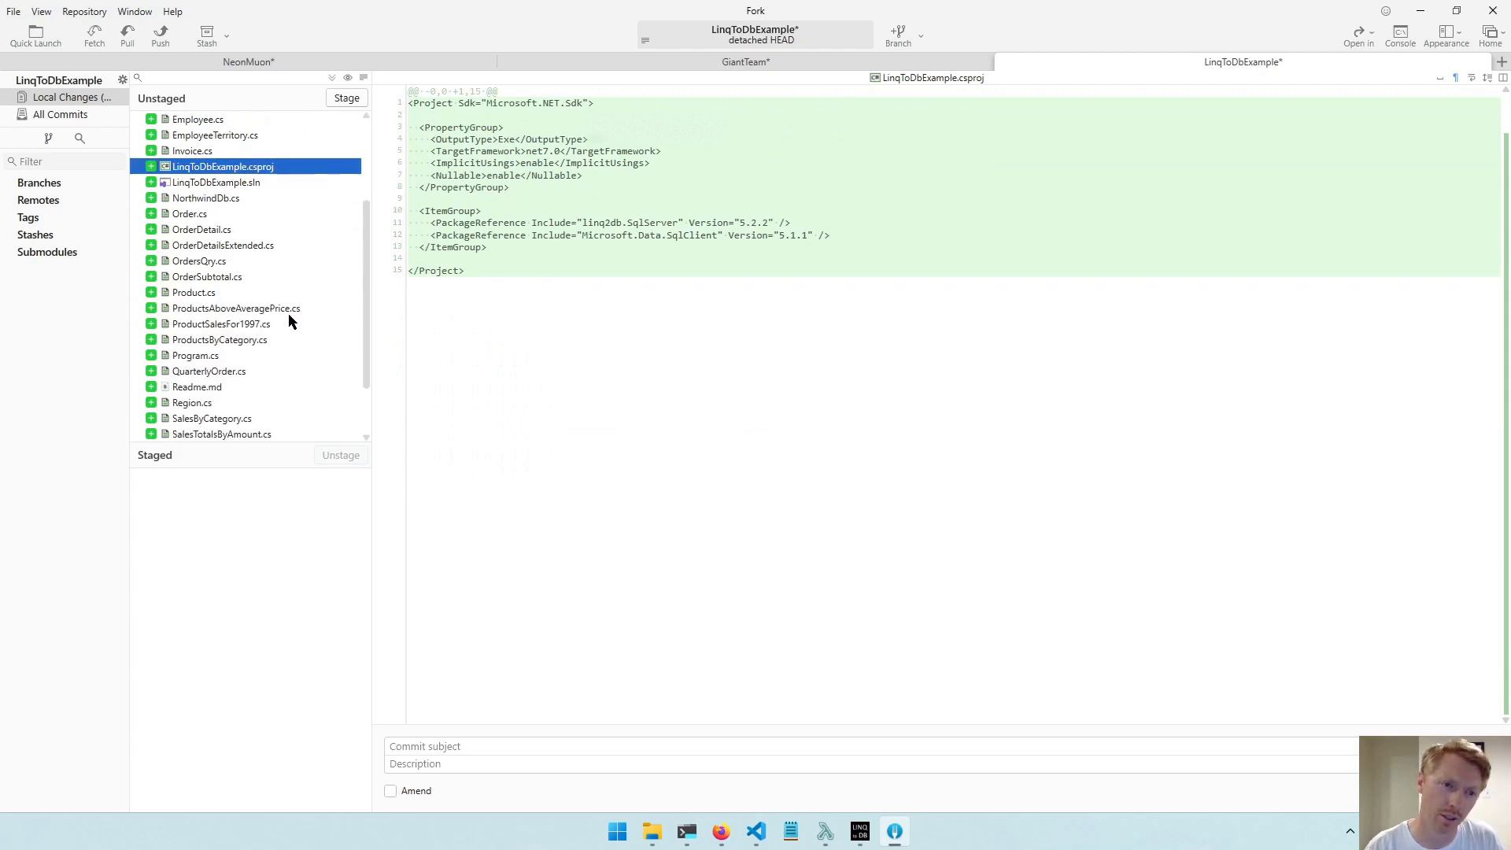
pyautogui.scroll(-2, 288, 320)
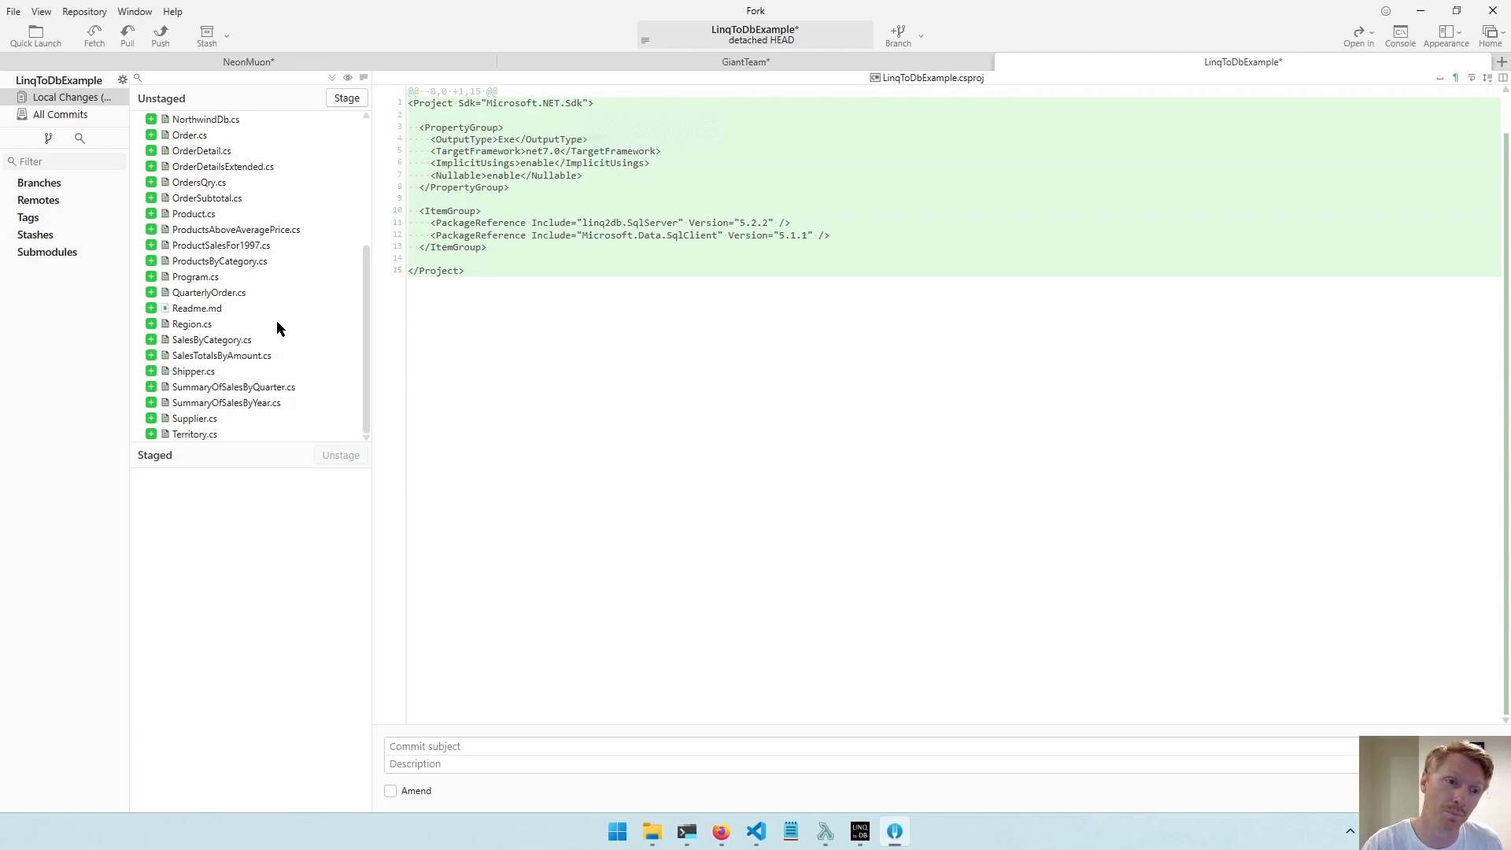
pyautogui.scroll(5, 276, 319)
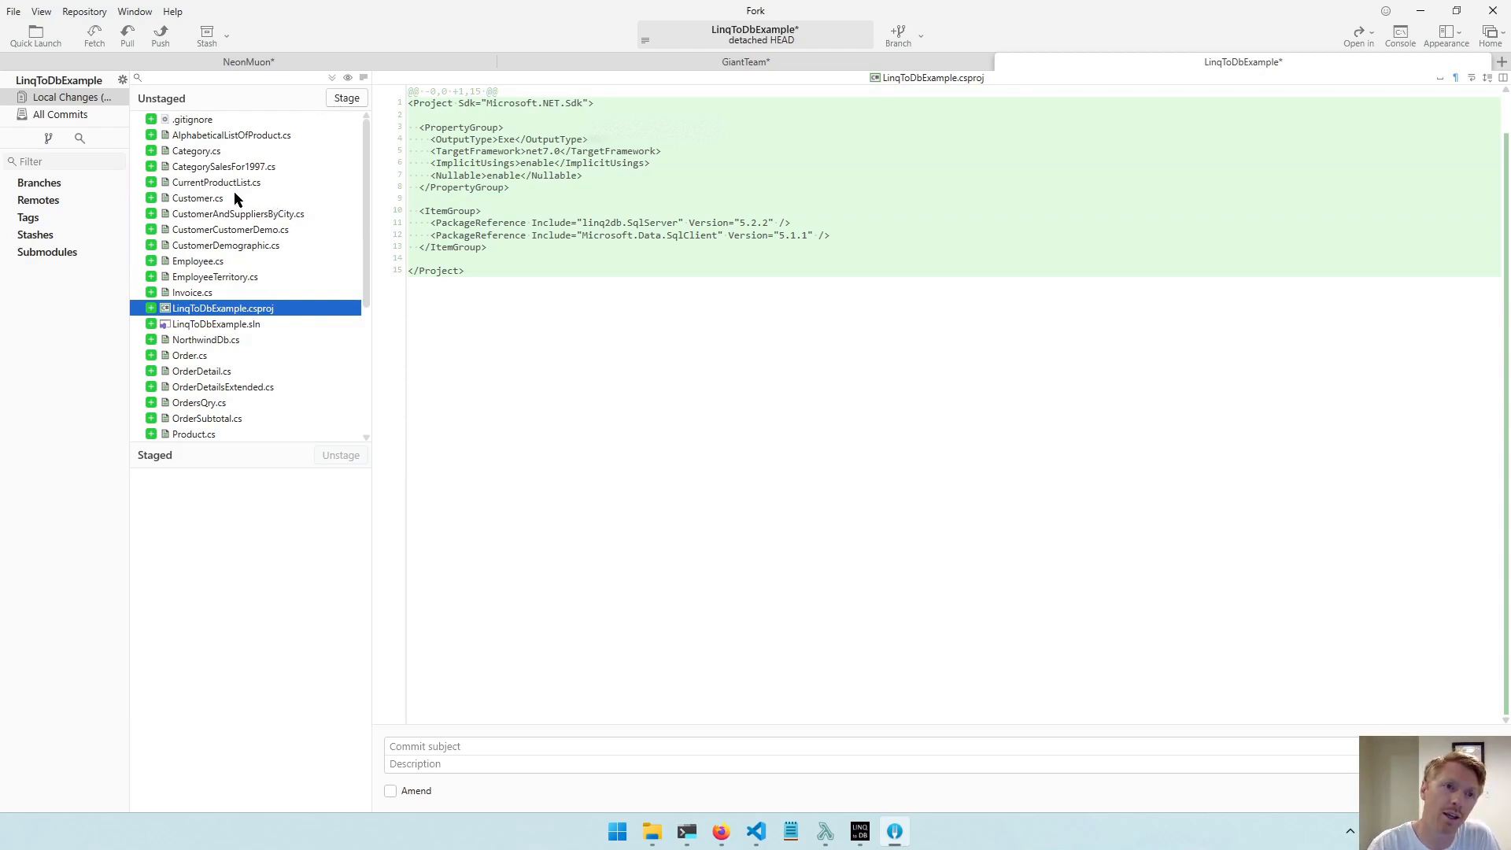
pyautogui.click(197, 122)
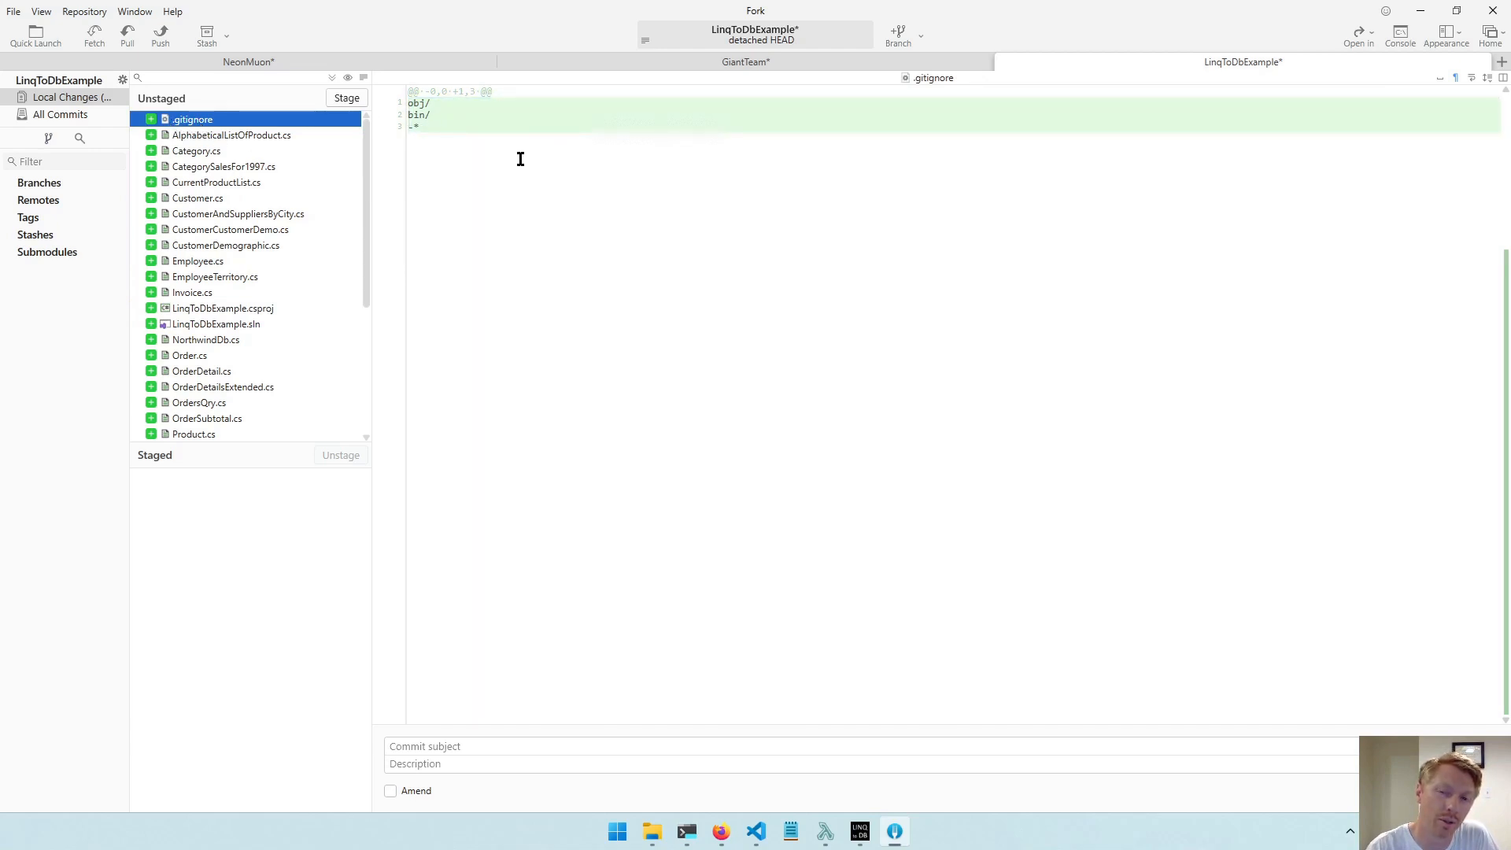
pyautogui.click(418, 129)
pyautogui.moveTo(418, 128); pyautogui.dragTo(397, 110)
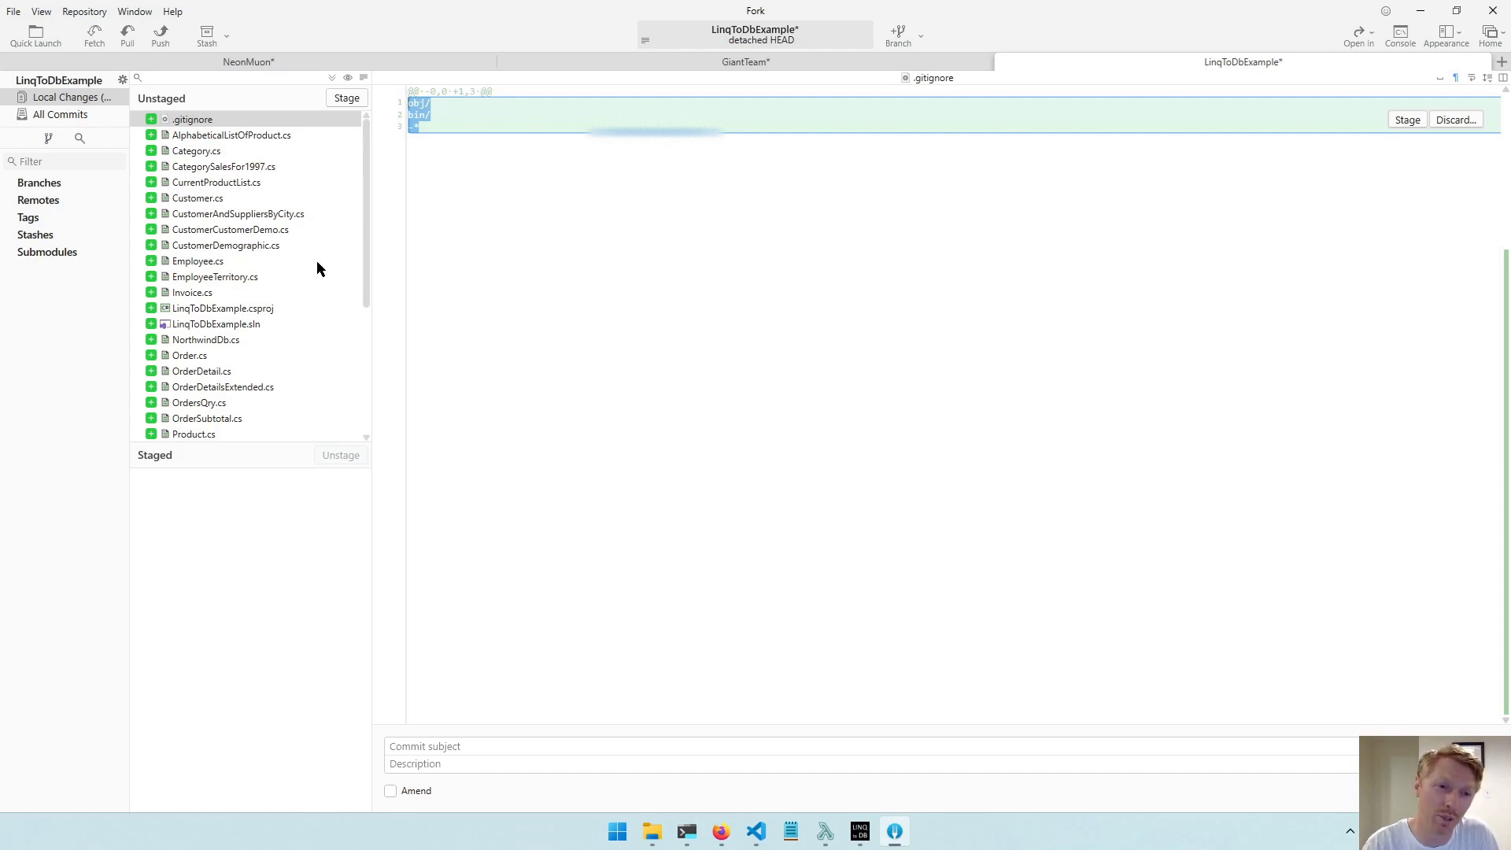
# Stage all of the unstaged files and look through the staged list.
pyautogui.scroll(-5, 315, 290)
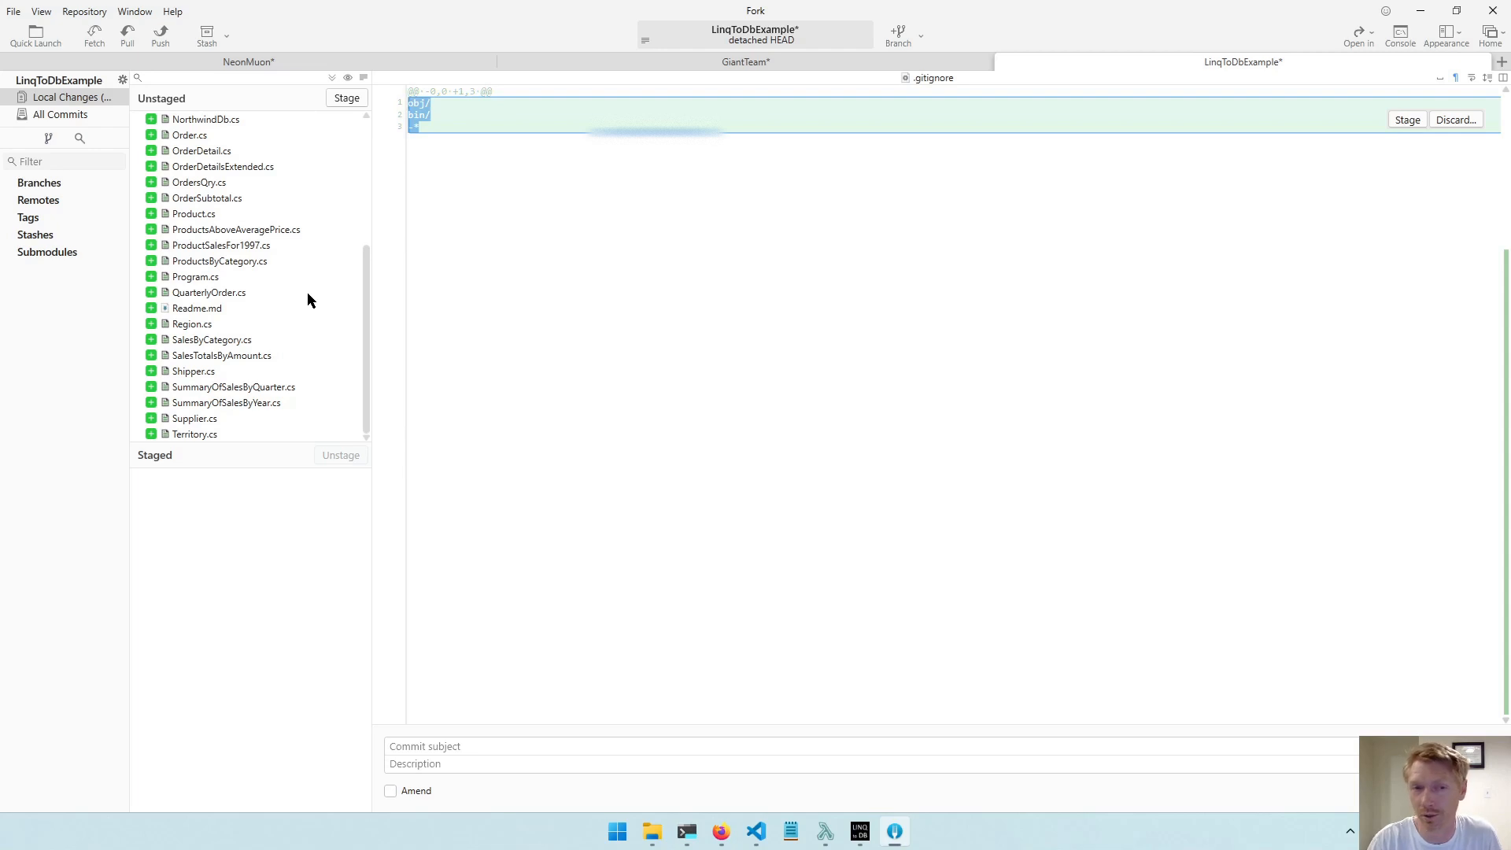
pyautogui.click(332, 78)
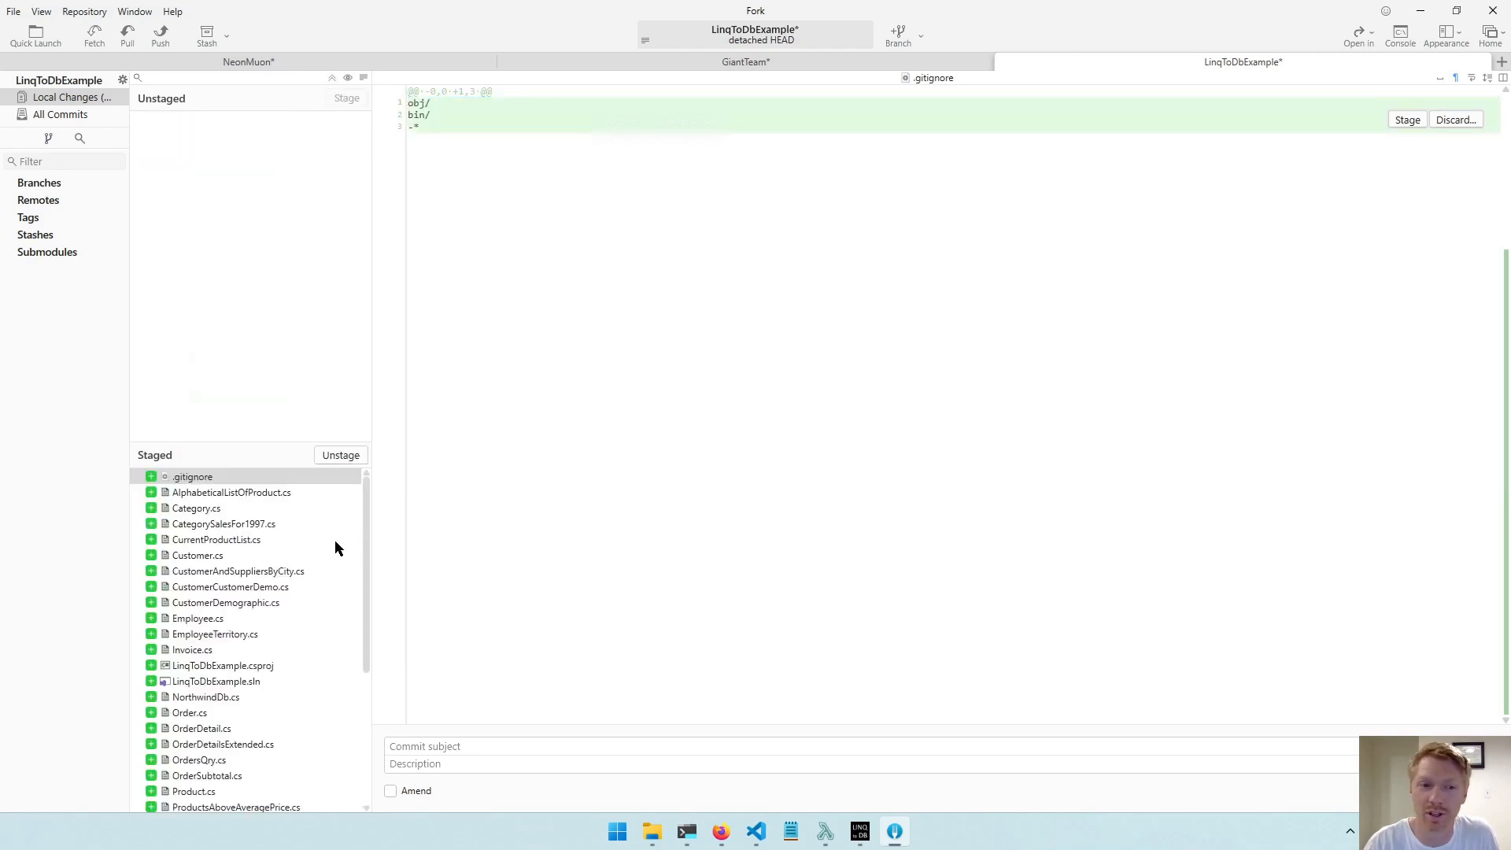
pyautogui.moveTo(364, 540); pyautogui.dragTo(386, 682)
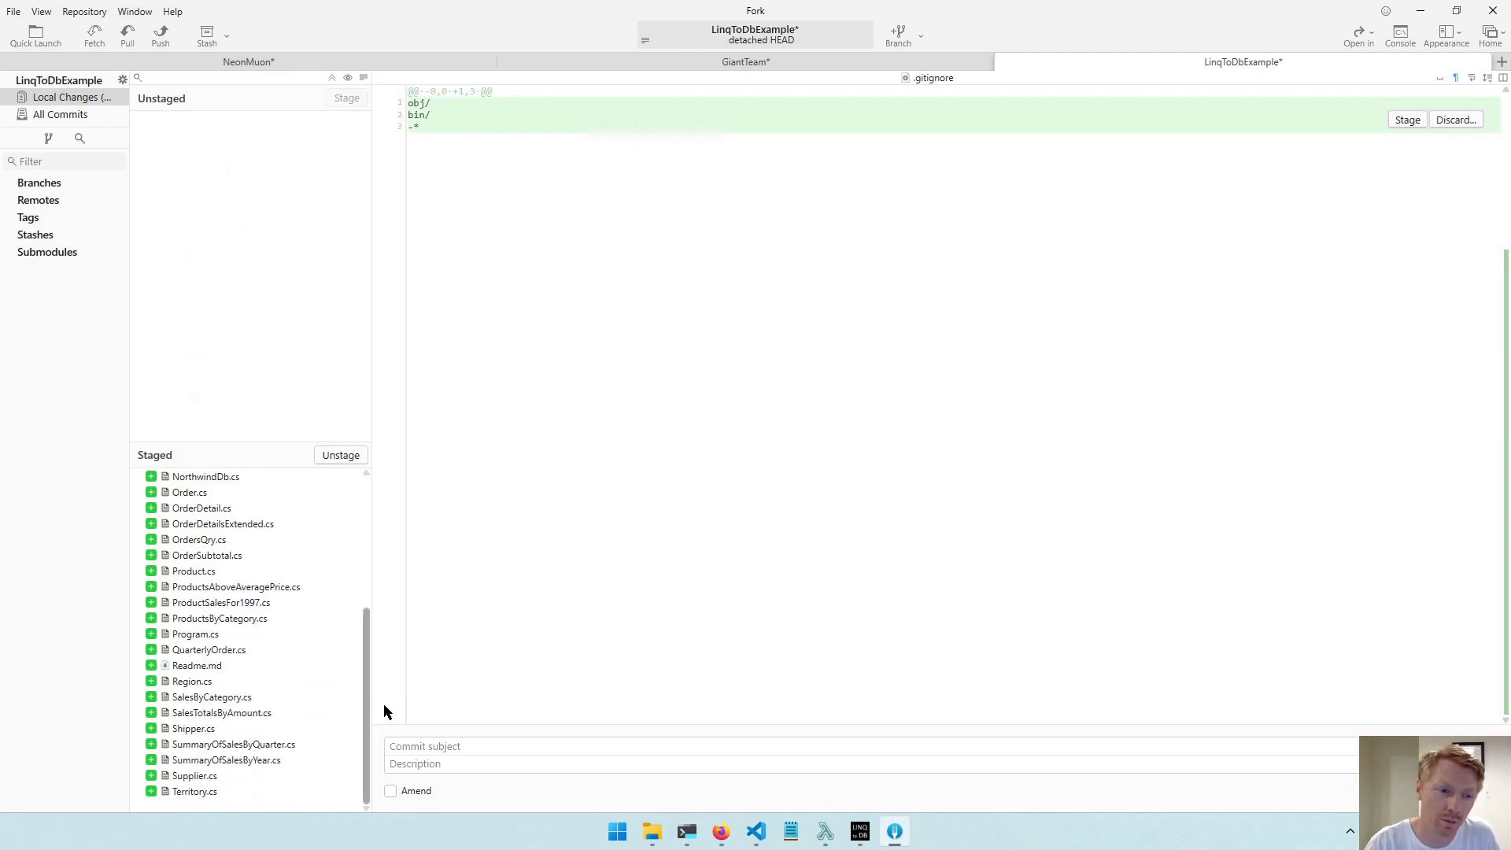
pyautogui.scroll(5, 244, 710)
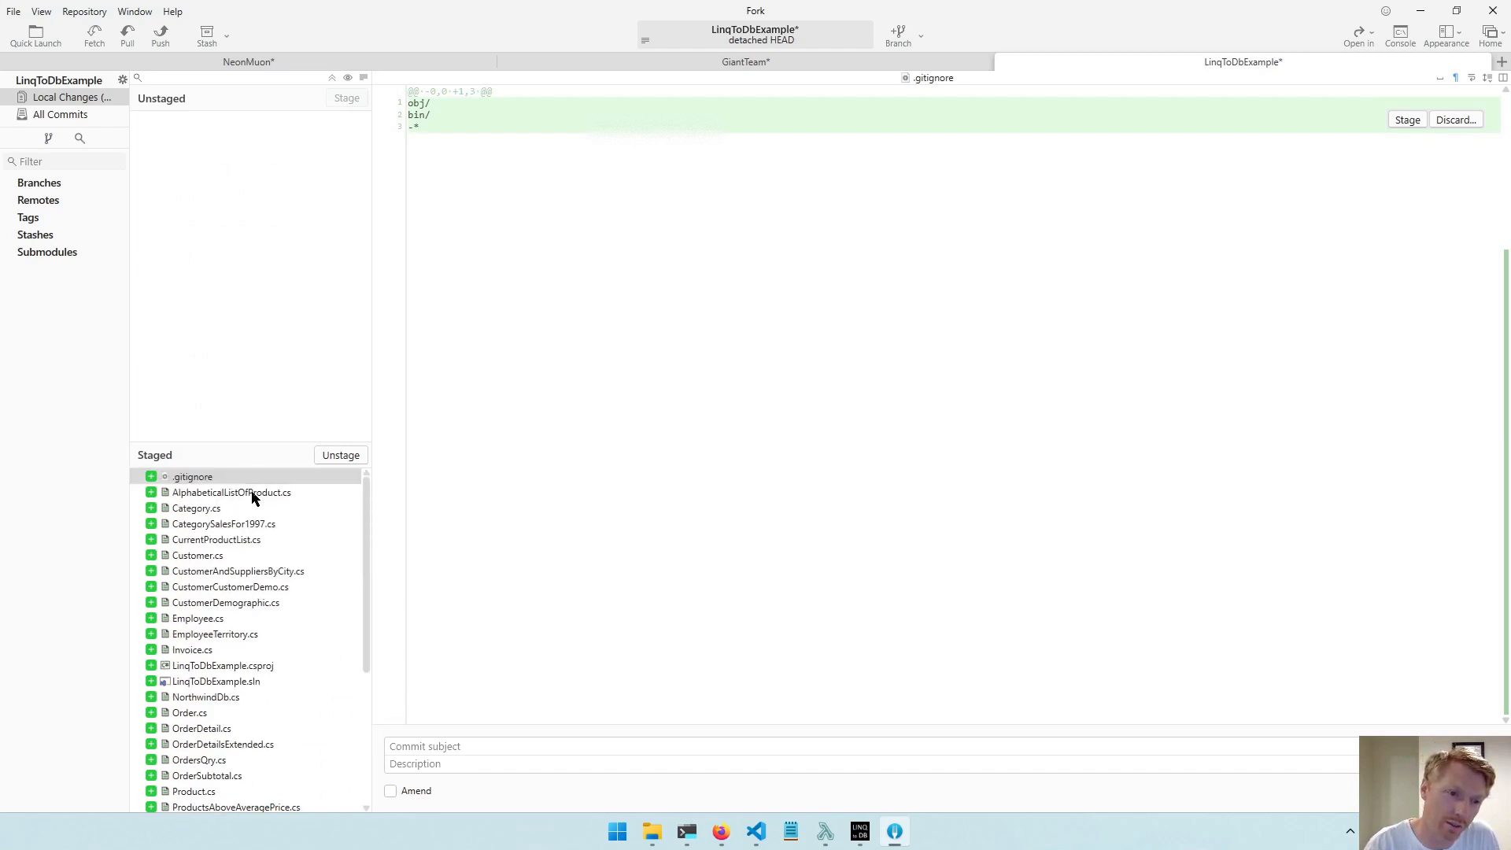
pyautogui.scroll(-2, 264, 622)
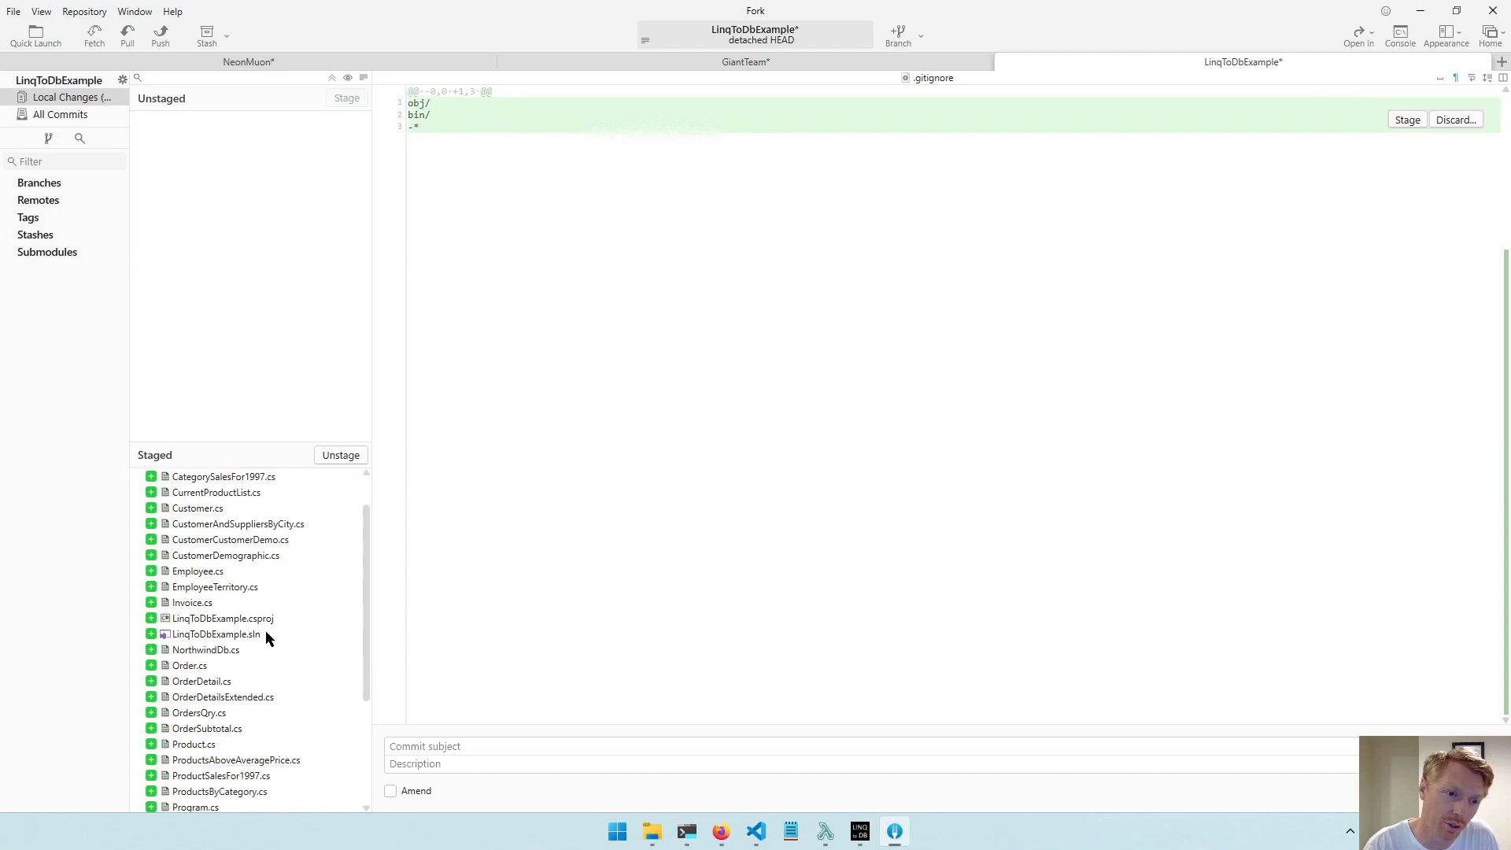
# View the contents of the staged LinqToDbExample.csproj and Readme.md files.
pyautogui.click(254, 589)
pyautogui.press('Up')
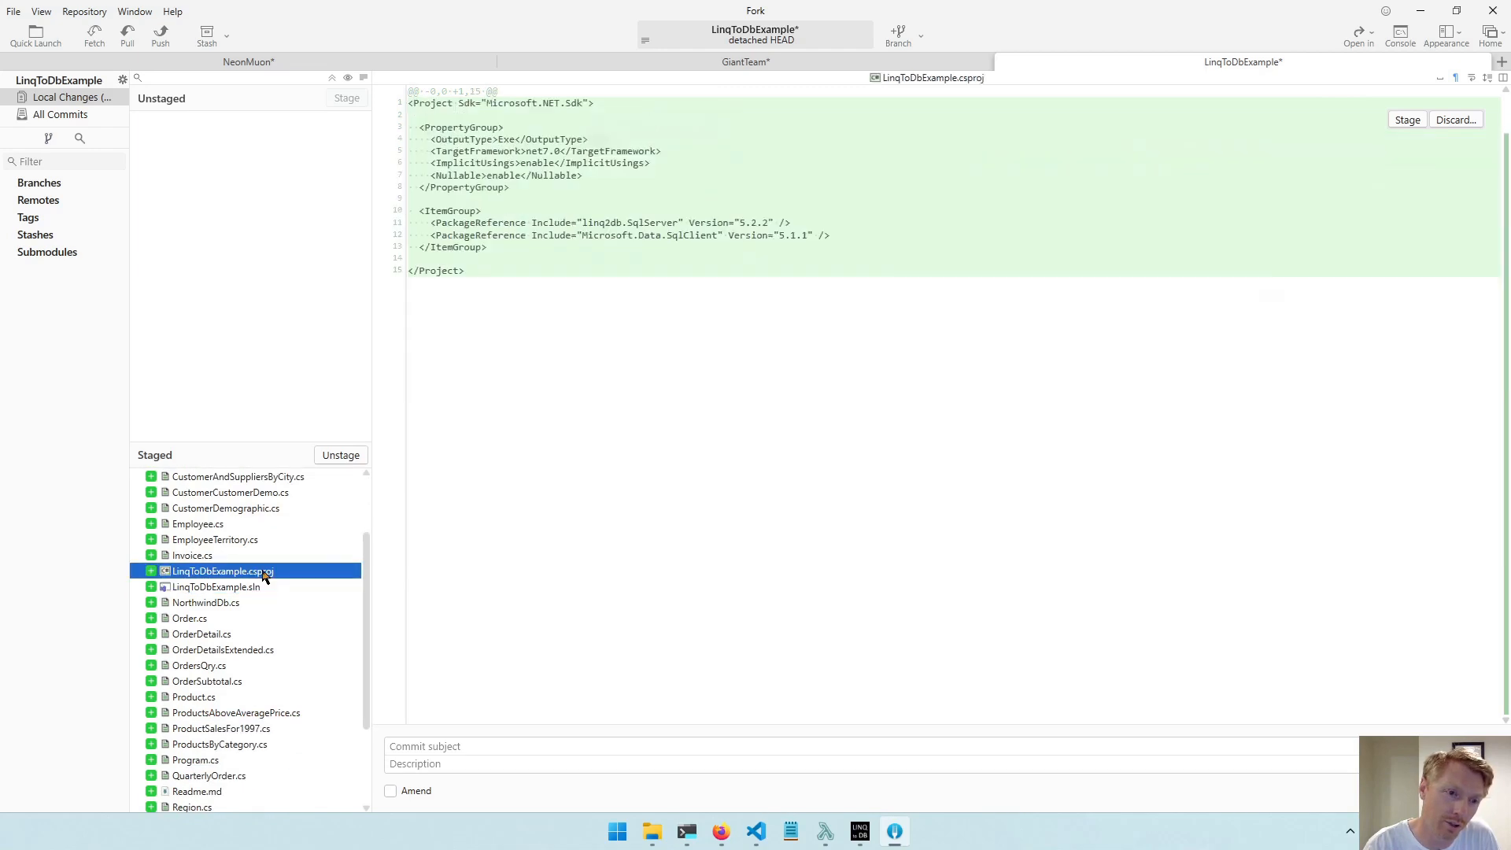
pyautogui.scroll(-1, 258, 612)
pyautogui.scroll(-2, 248, 630)
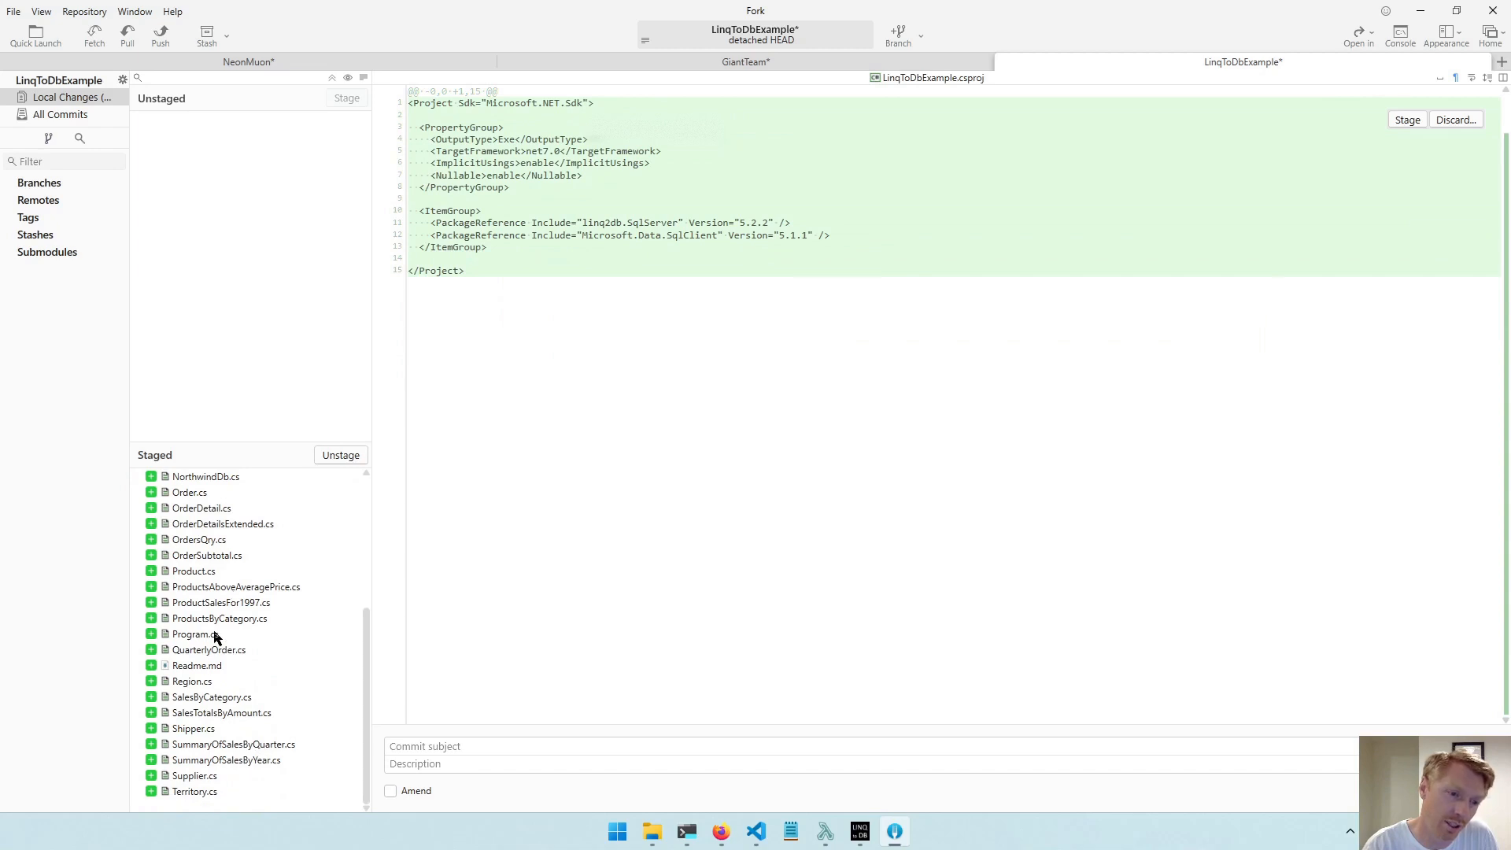
pyautogui.click(222, 667)
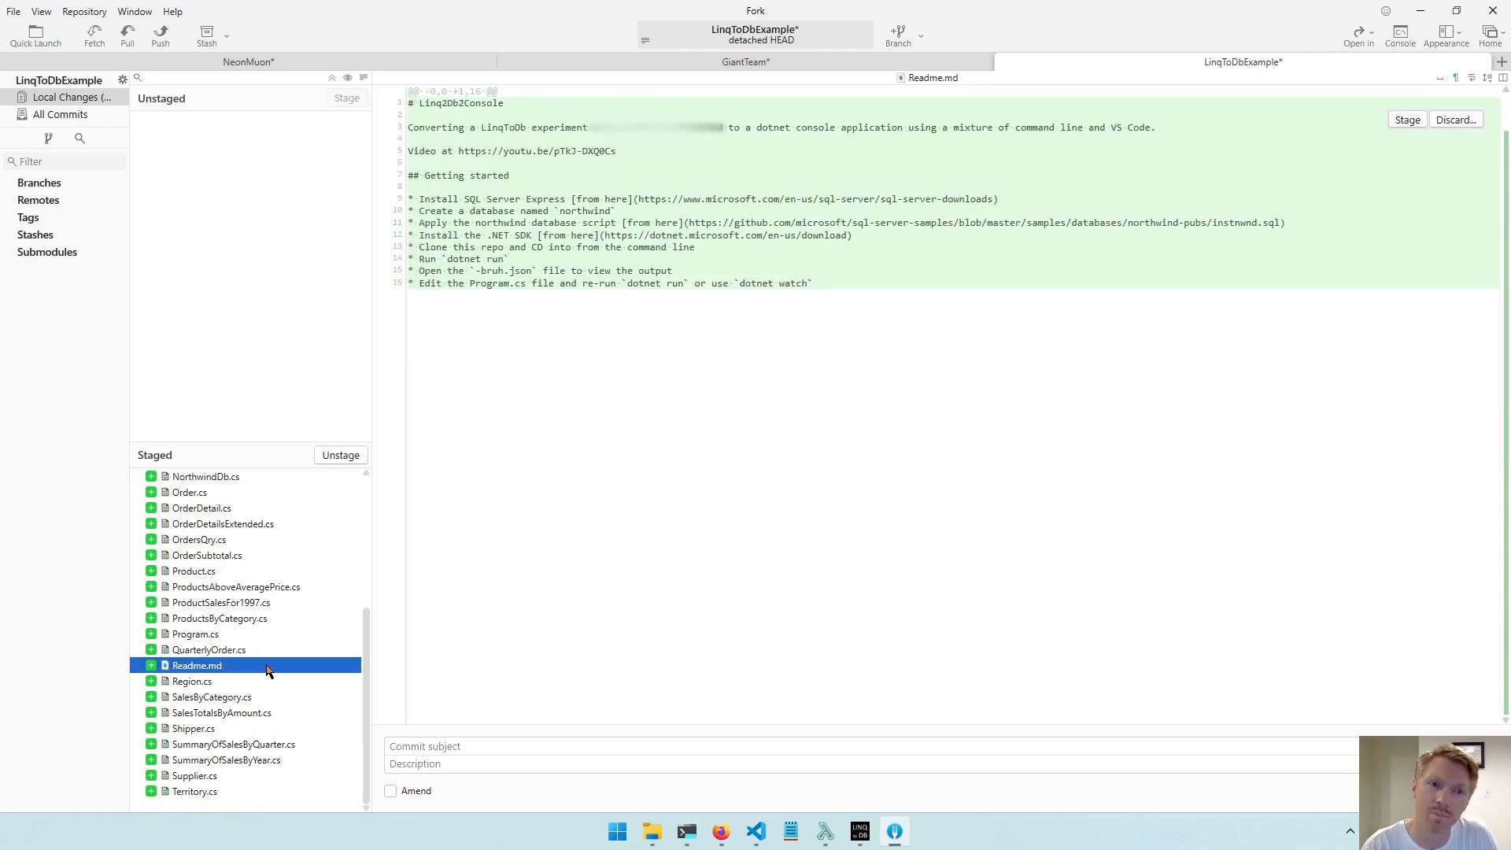
# Commit the staged files with the subject "Let's go!".
pyautogui.click(460, 747)
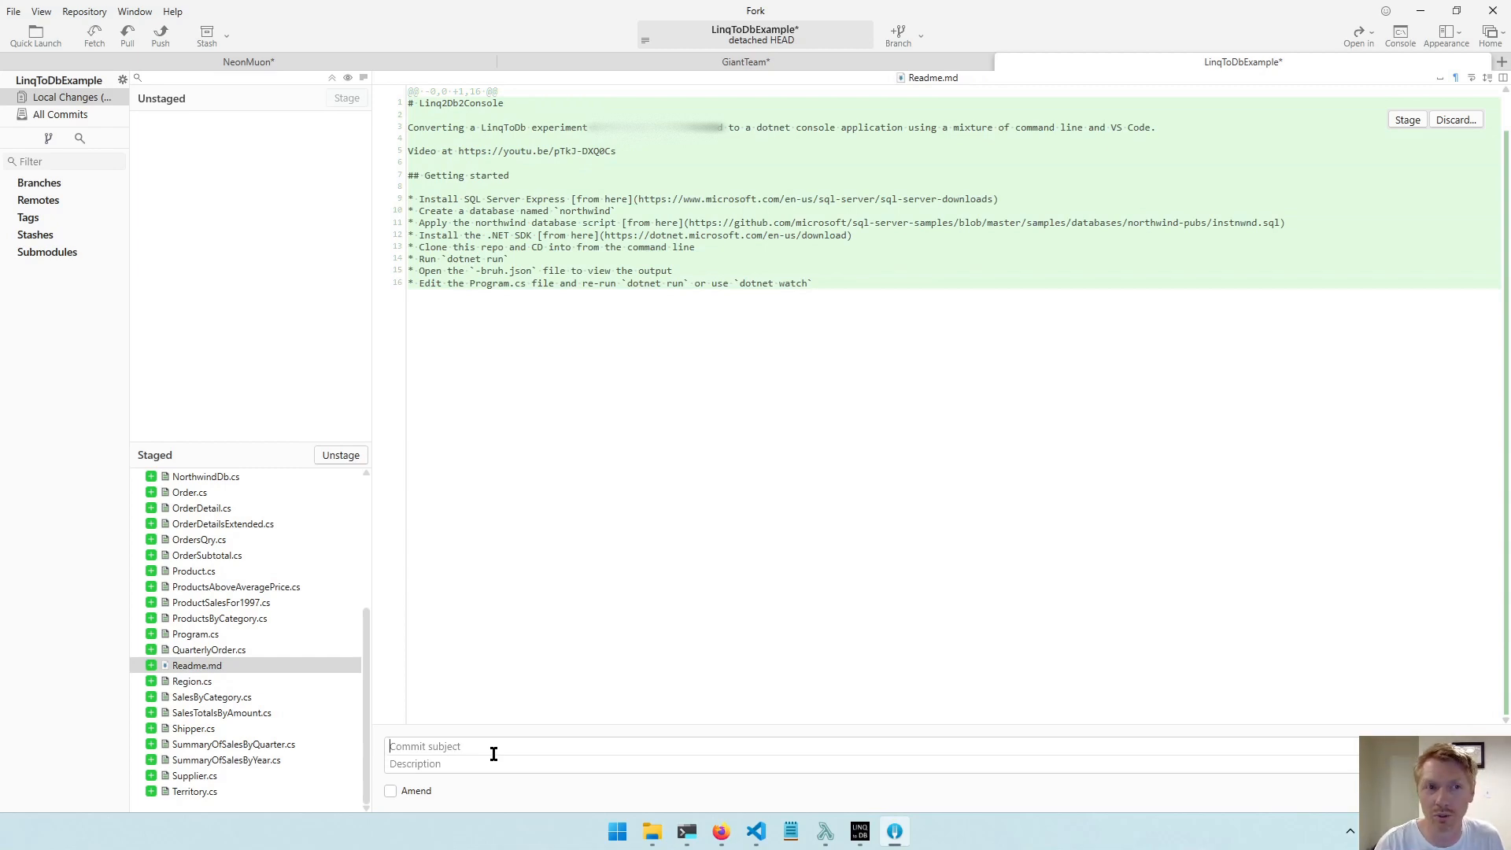
pyautogui.write('init')
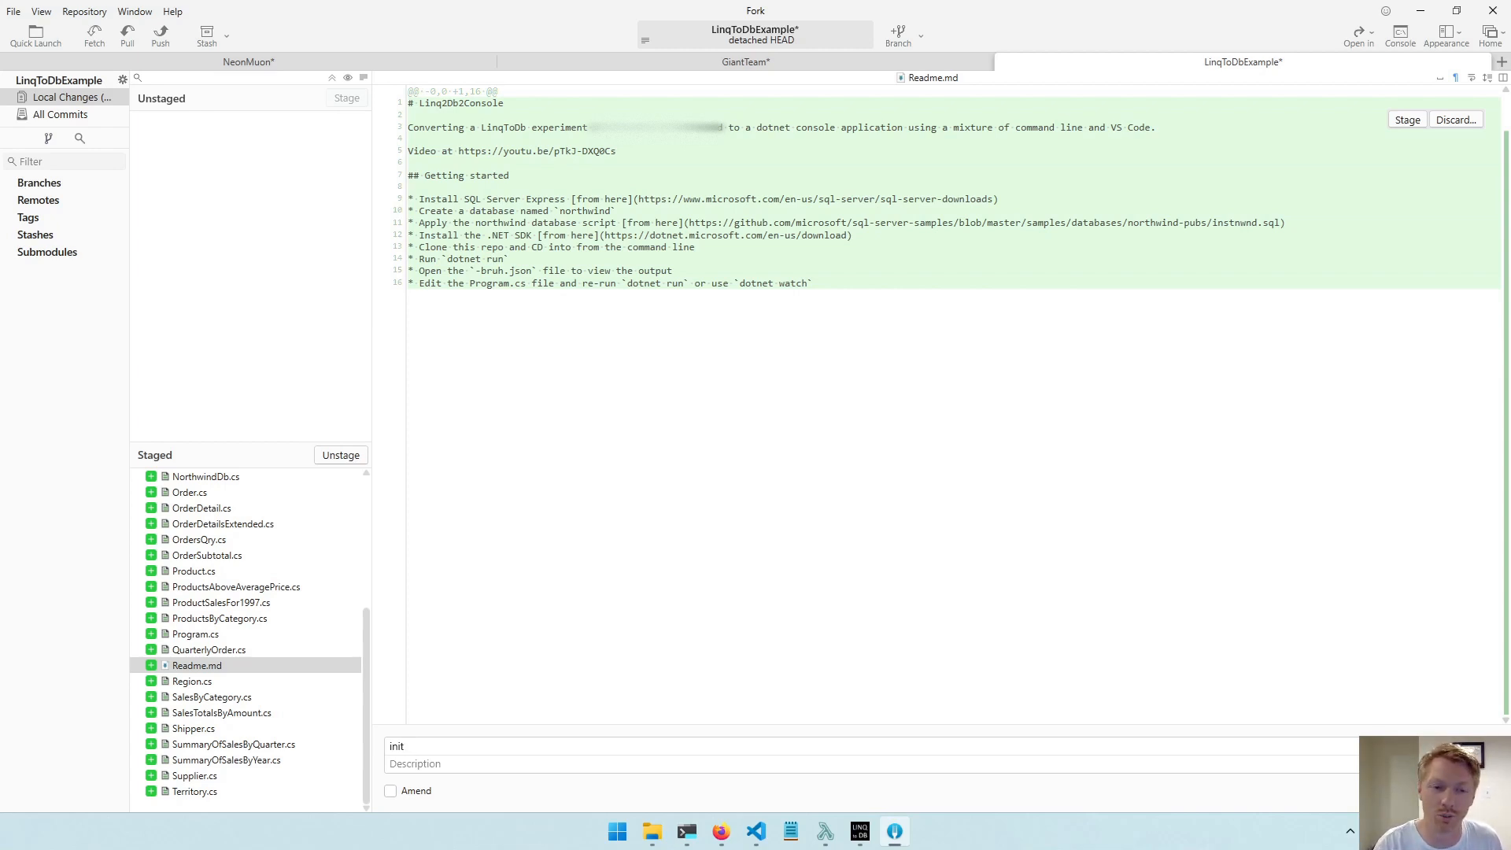
pyautogui.hotkey('ctrl', 'a')
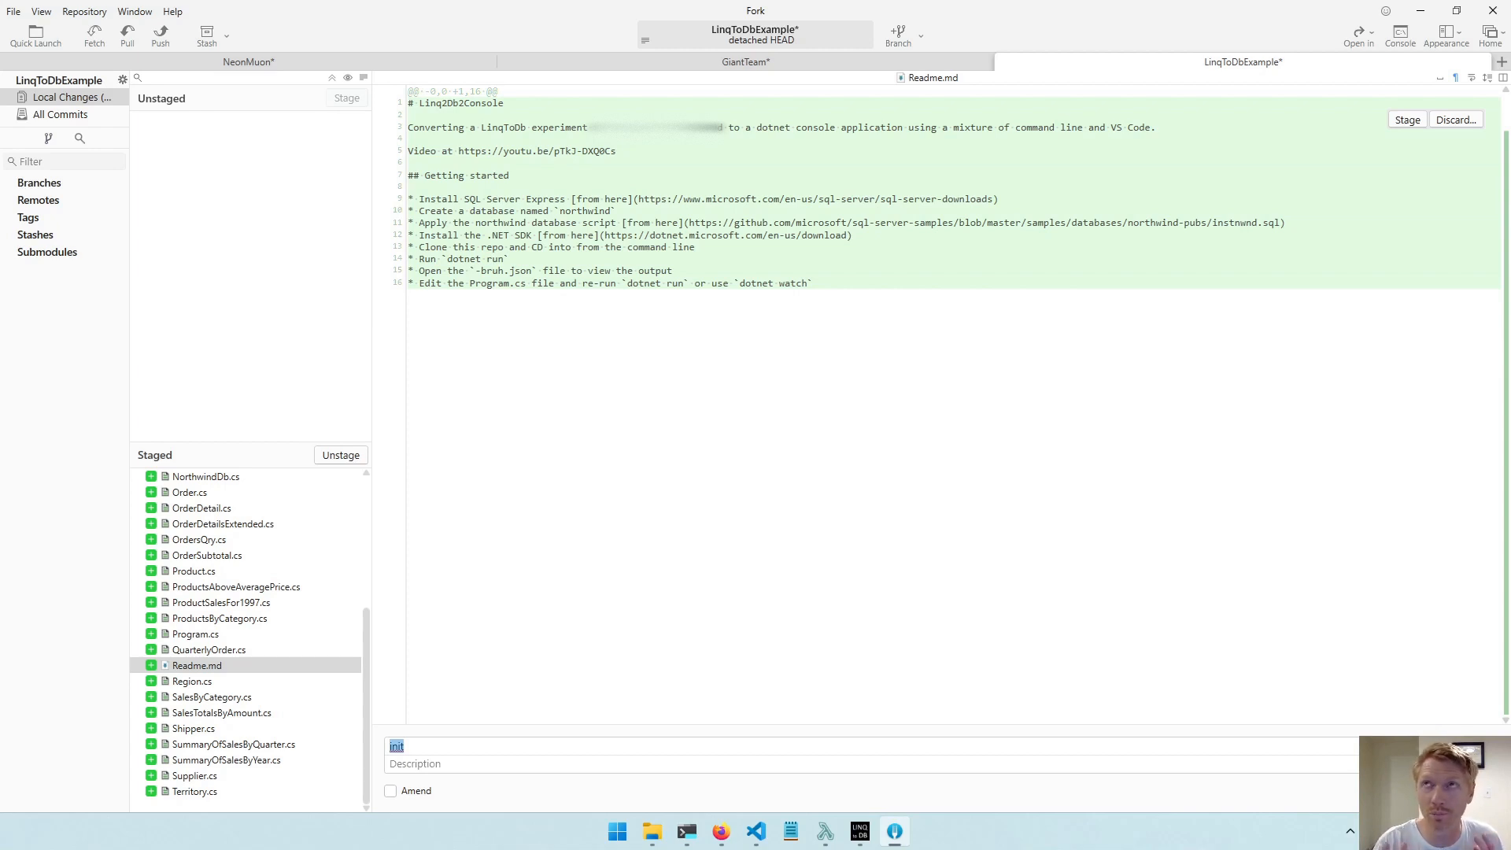
pyautogui.write('cp')
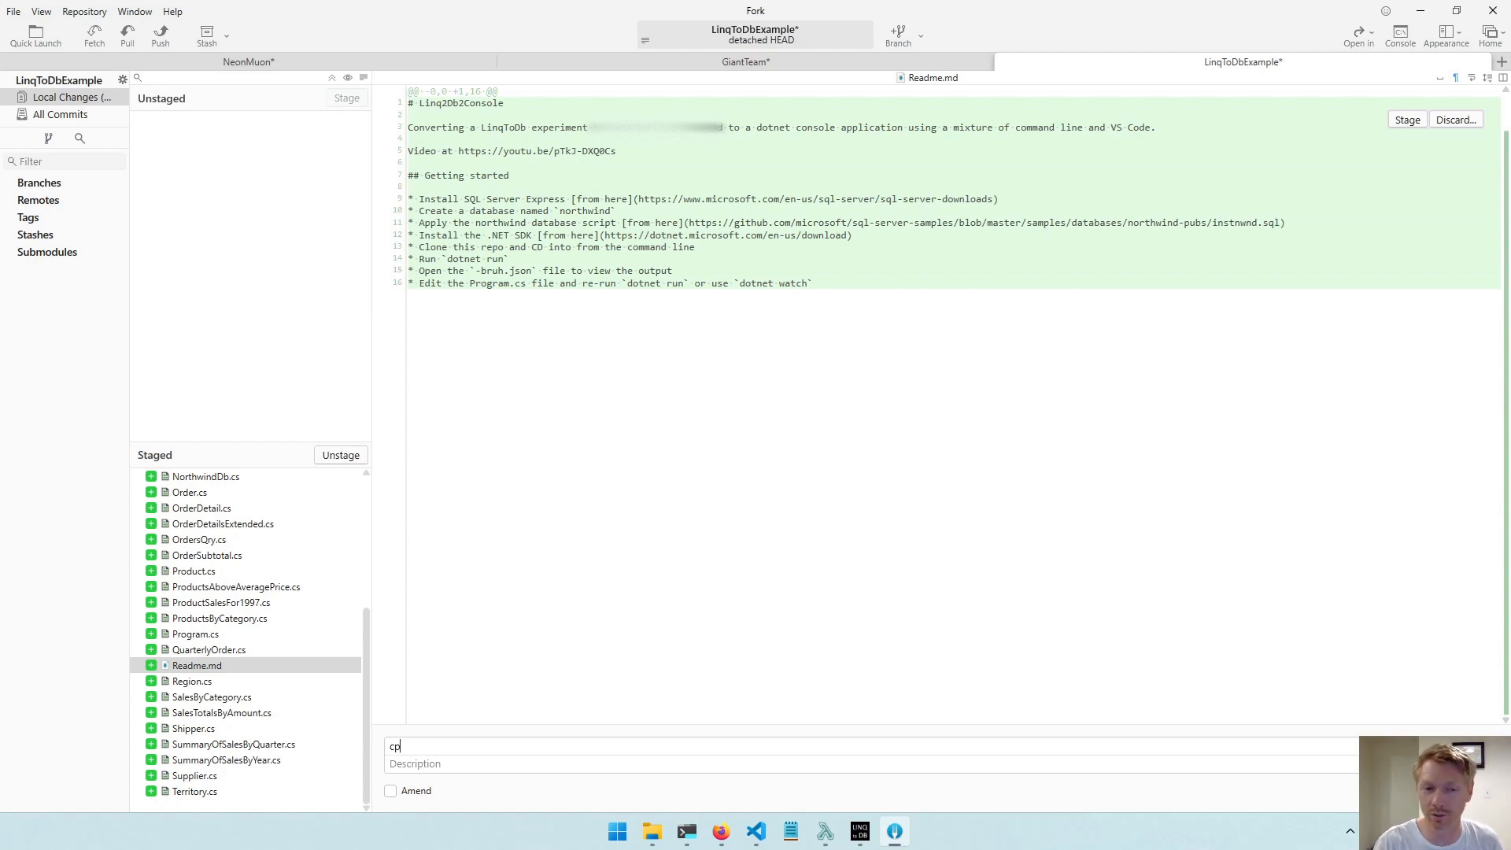
pyautogui.hotkey('ctrl', 'a')
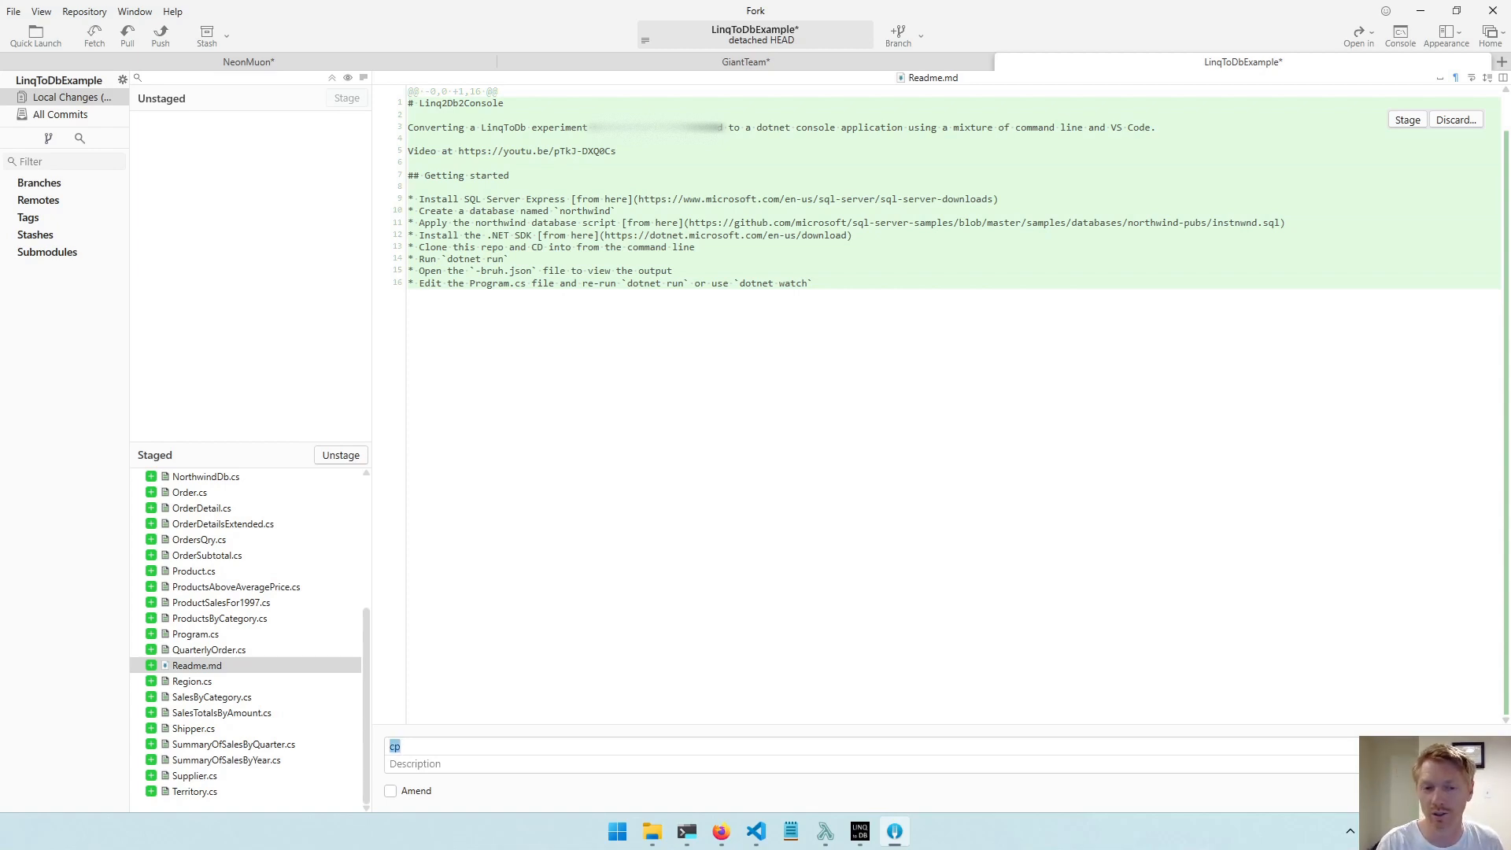
pyautogui.write("Let's go!")
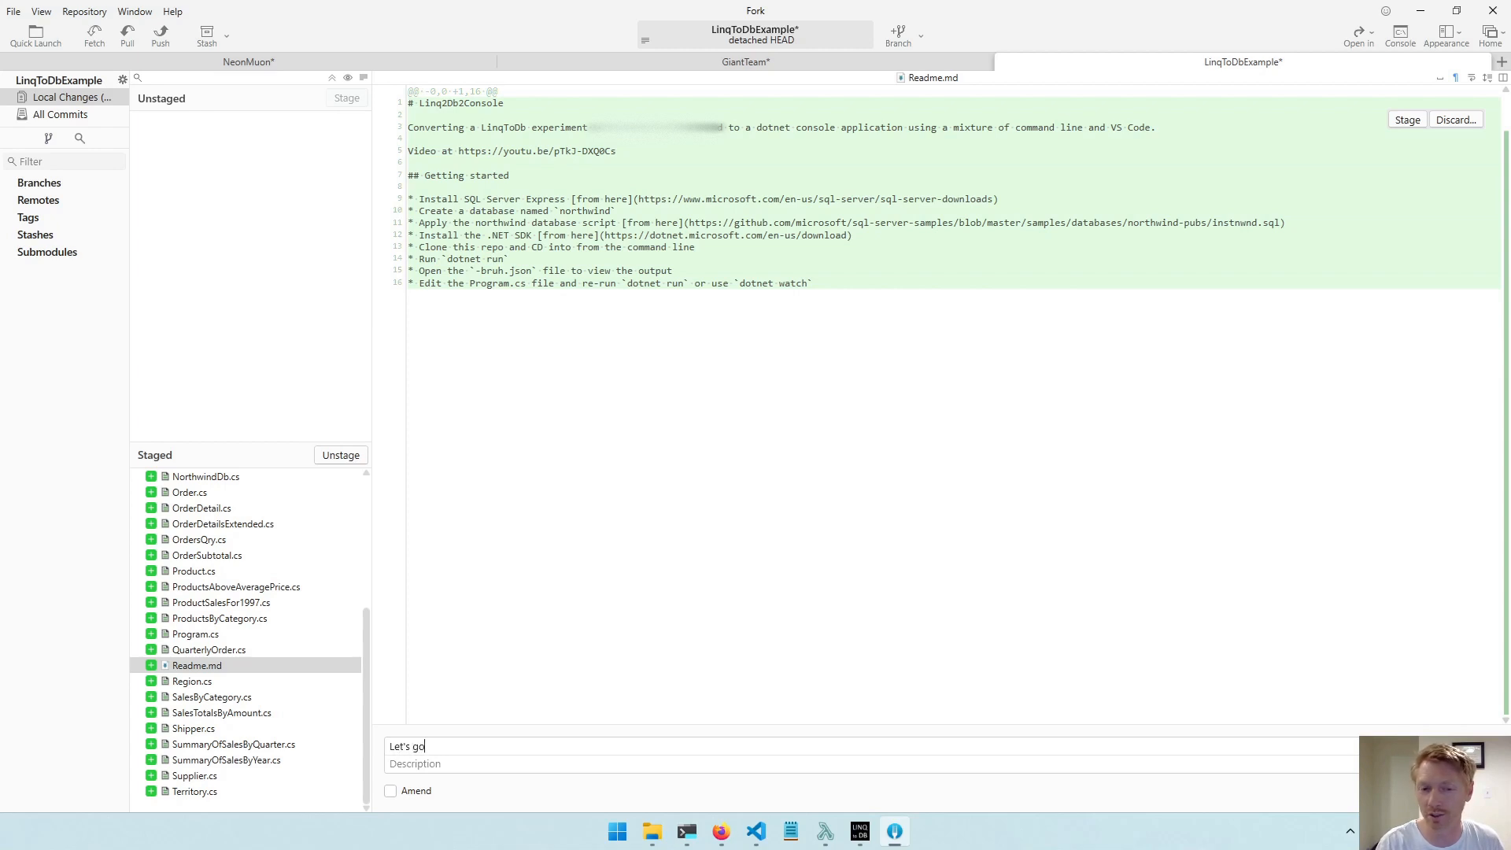
pyautogui.click(1337, 788)
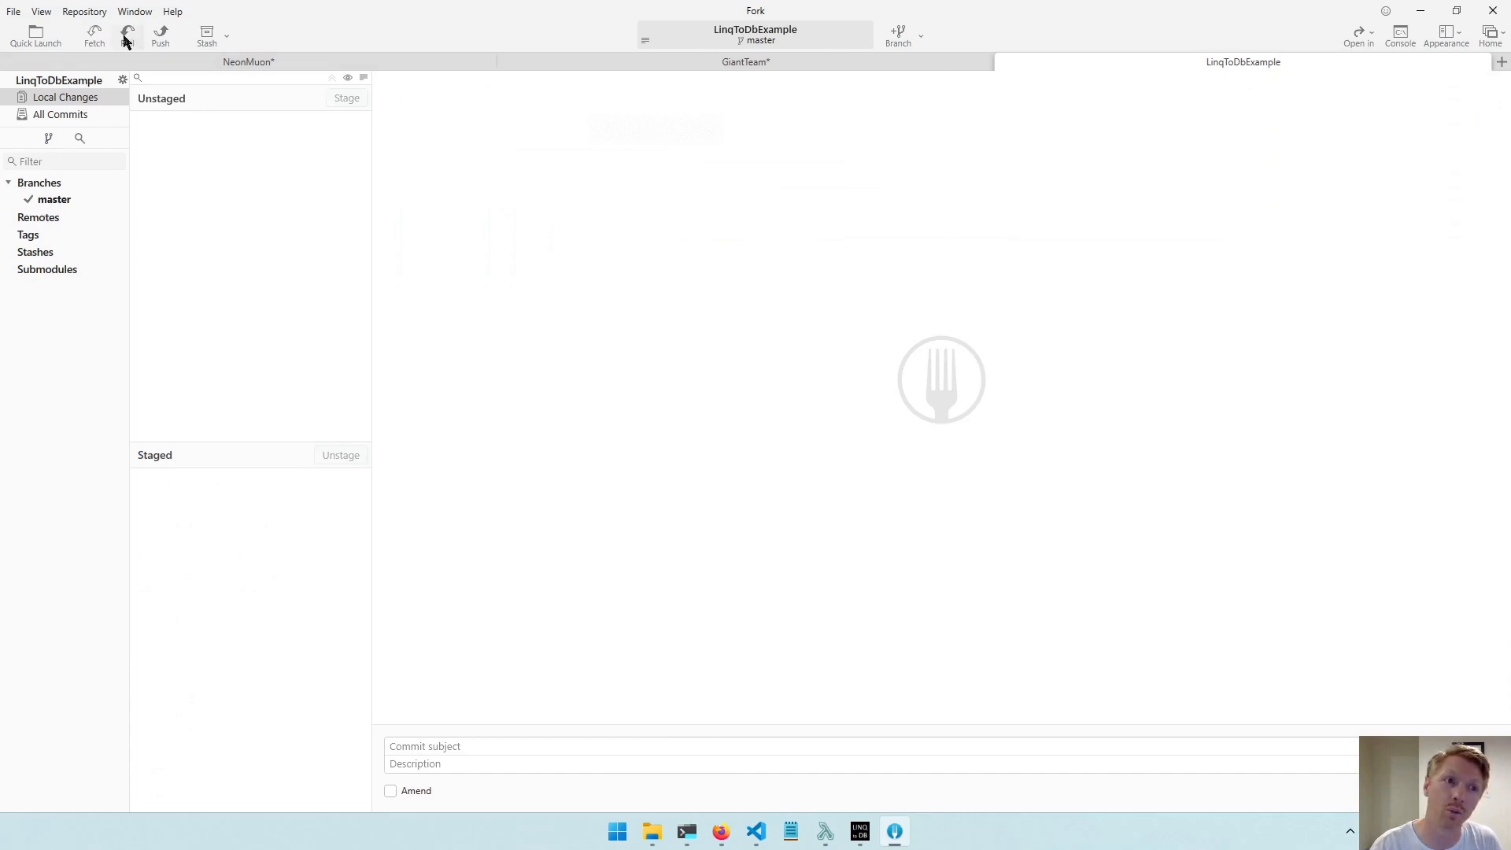
pyautogui.click(160, 36)
pyautogui.click(741, 378)
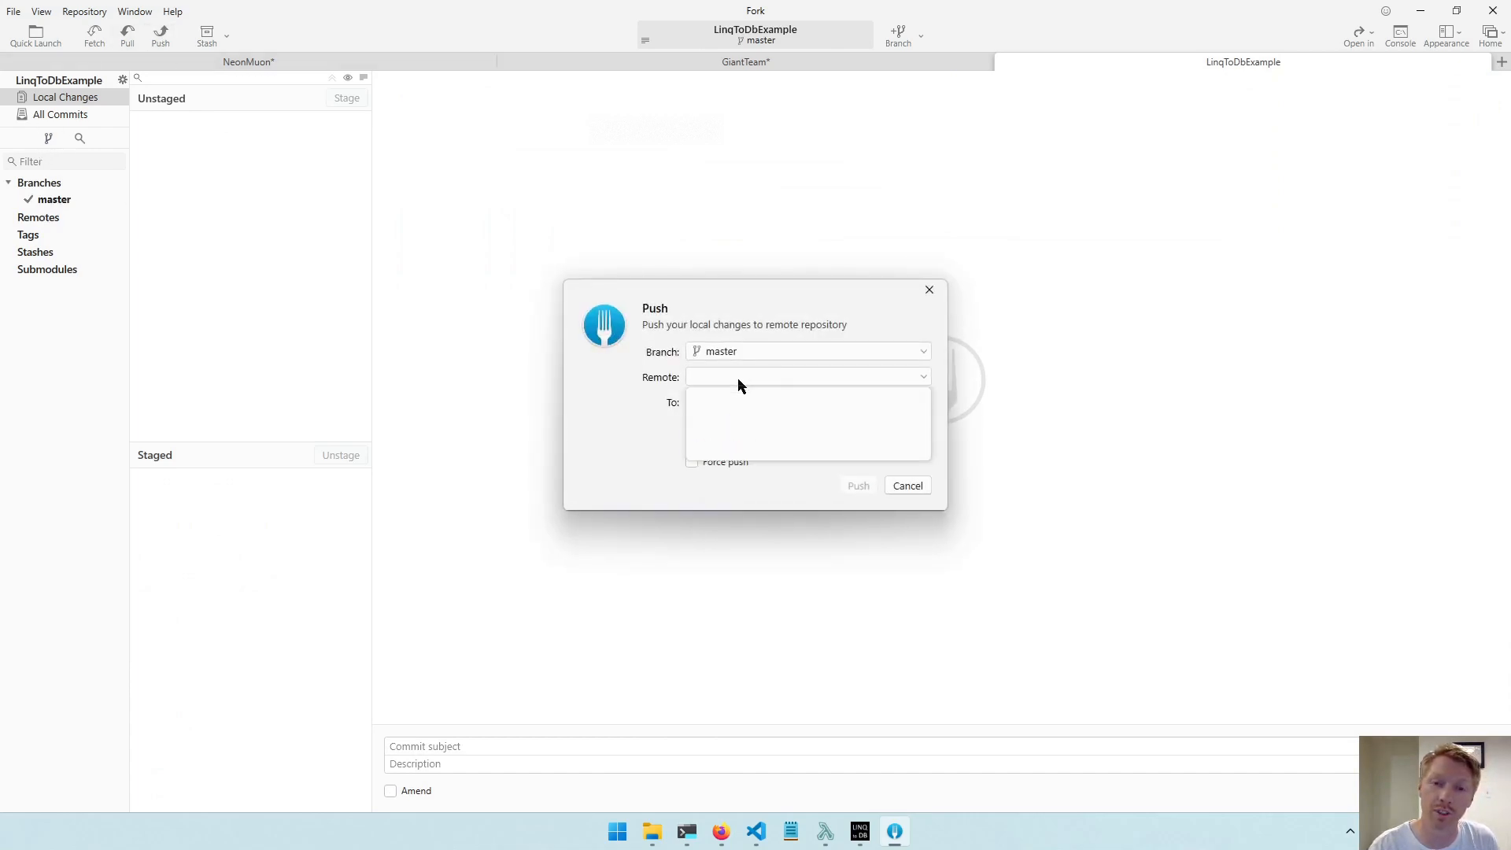
pyautogui.click(739, 378)
pyautogui.click(740, 402)
pyautogui.click(740, 402)
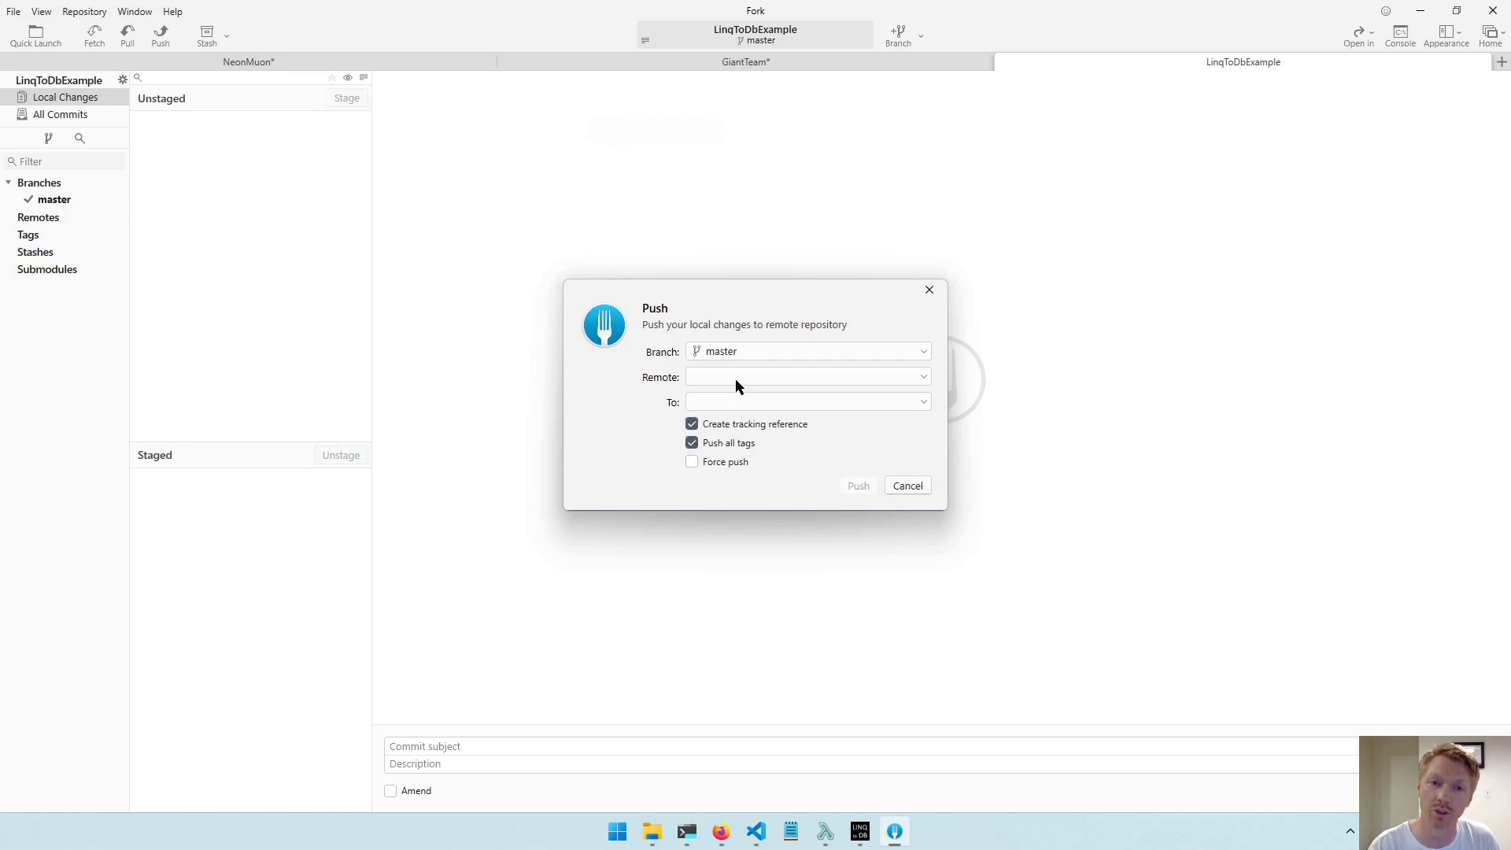
pyautogui.click(735, 379)
pyautogui.click(733, 378)
pyautogui.click(913, 487)
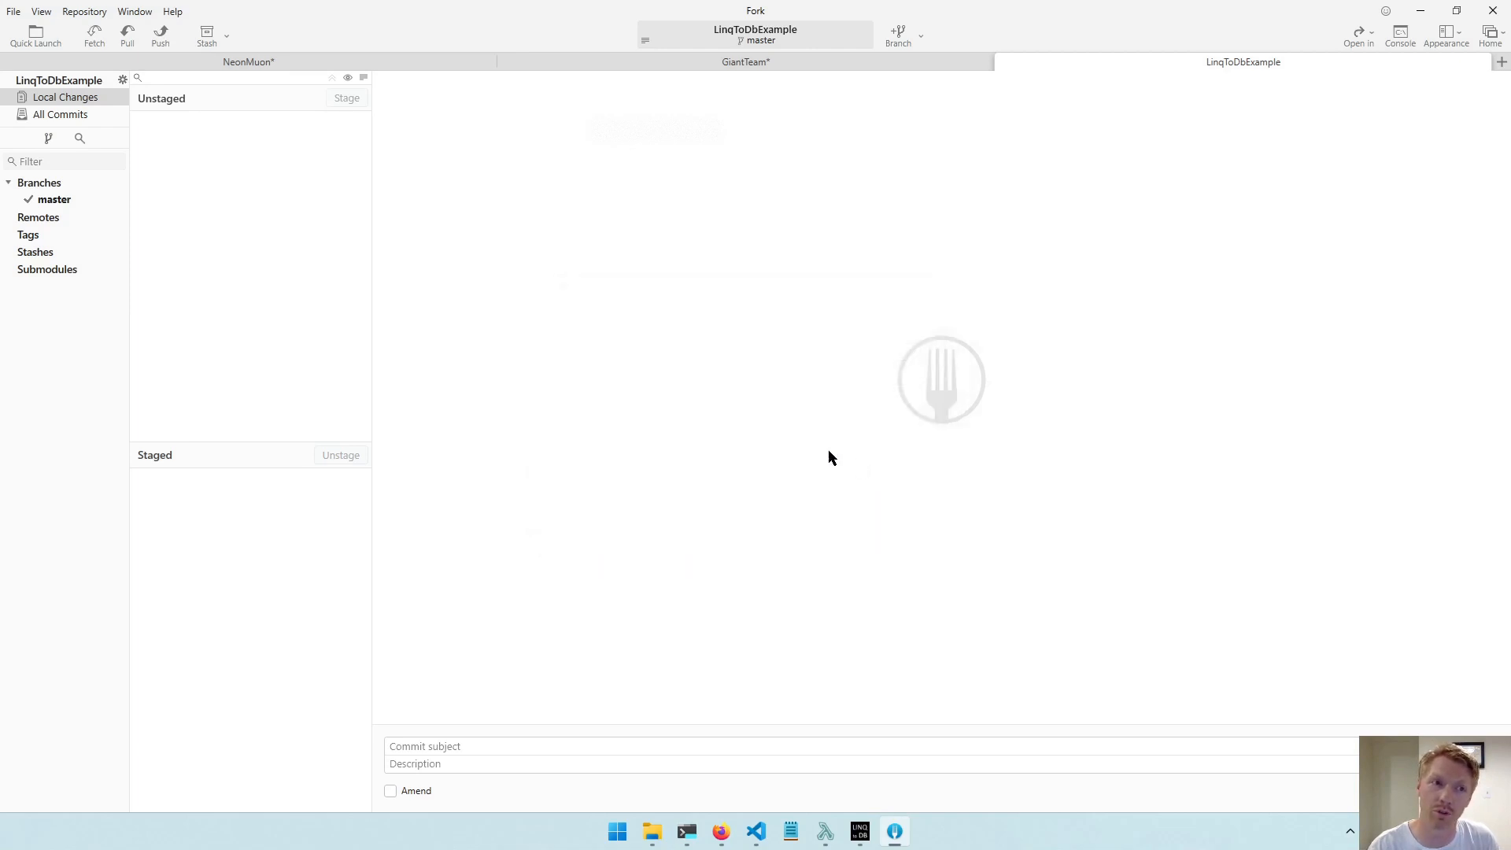
# Add a remote named origin using the SSH URL of the Linq2Db2Console GitHub repository, checking the URL against its GitHub page.
pyautogui.rightClick(47, 224)
pyautogui.click(85, 233)
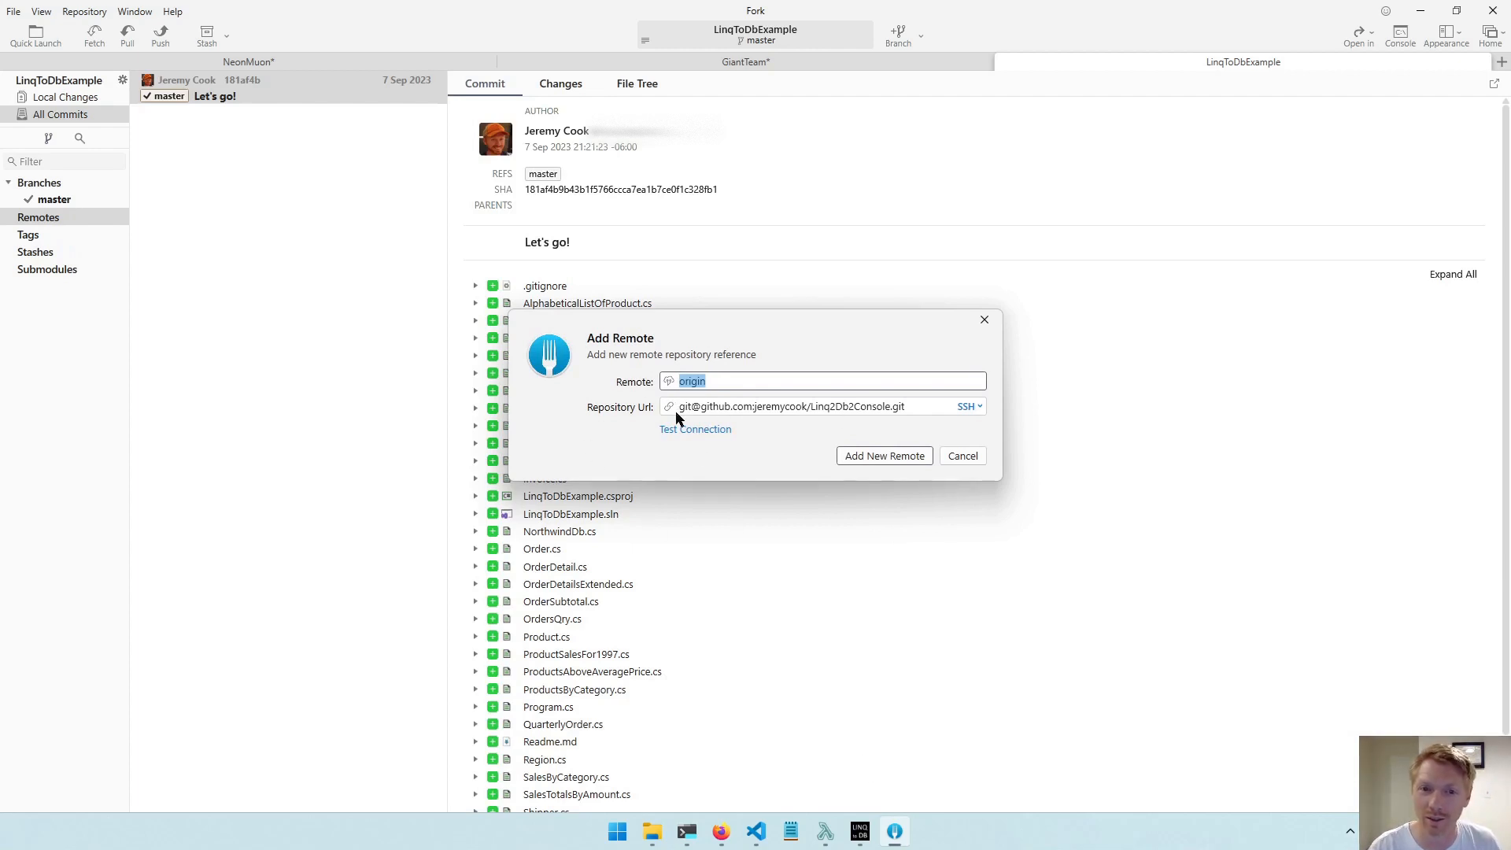
pyautogui.moveTo(680, 408); pyautogui.dragTo(1009, 404)
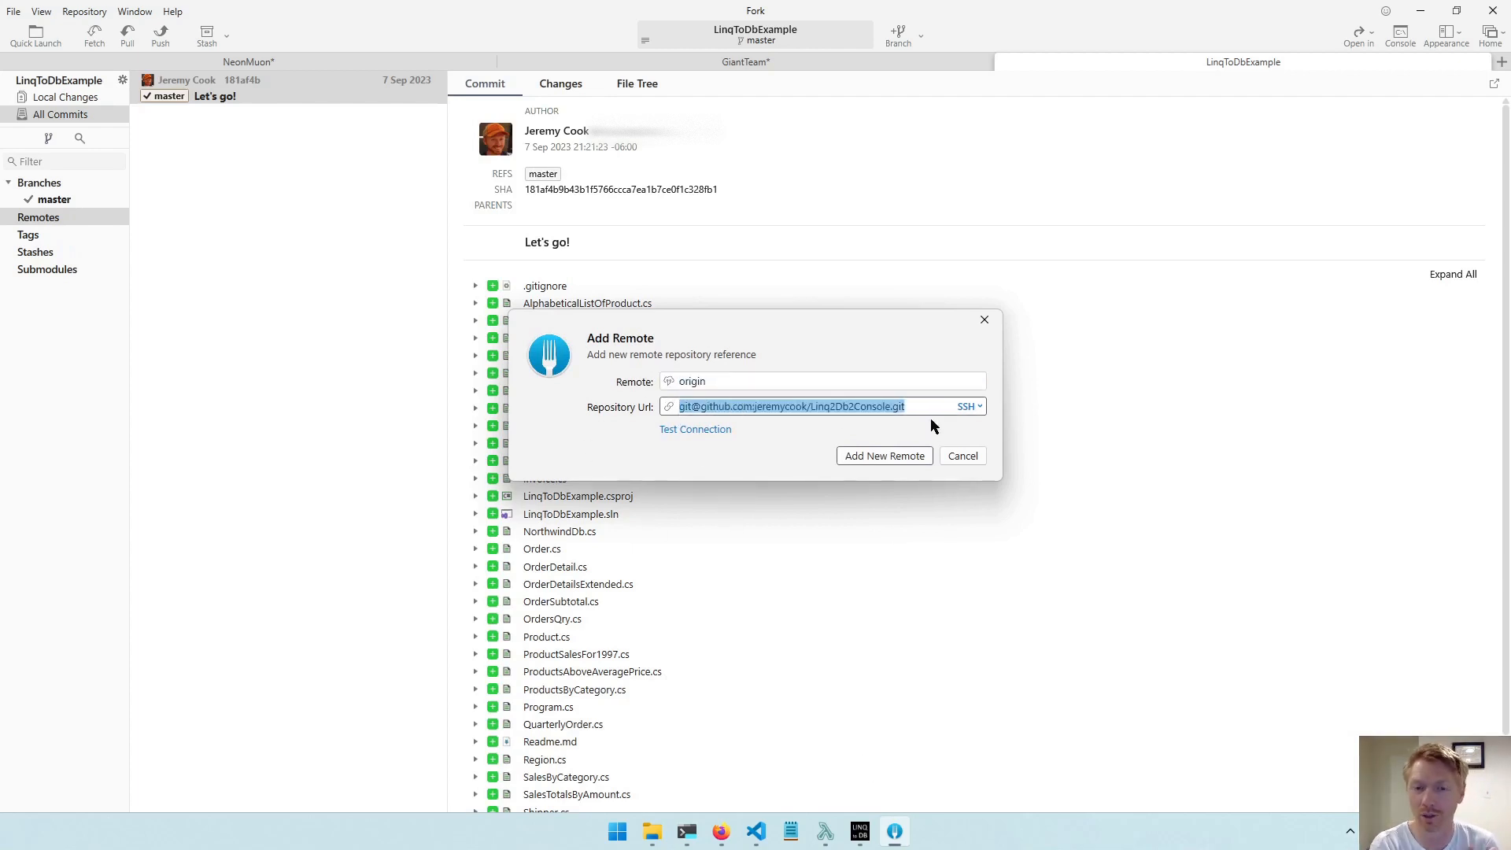
pyautogui.click(721, 834)
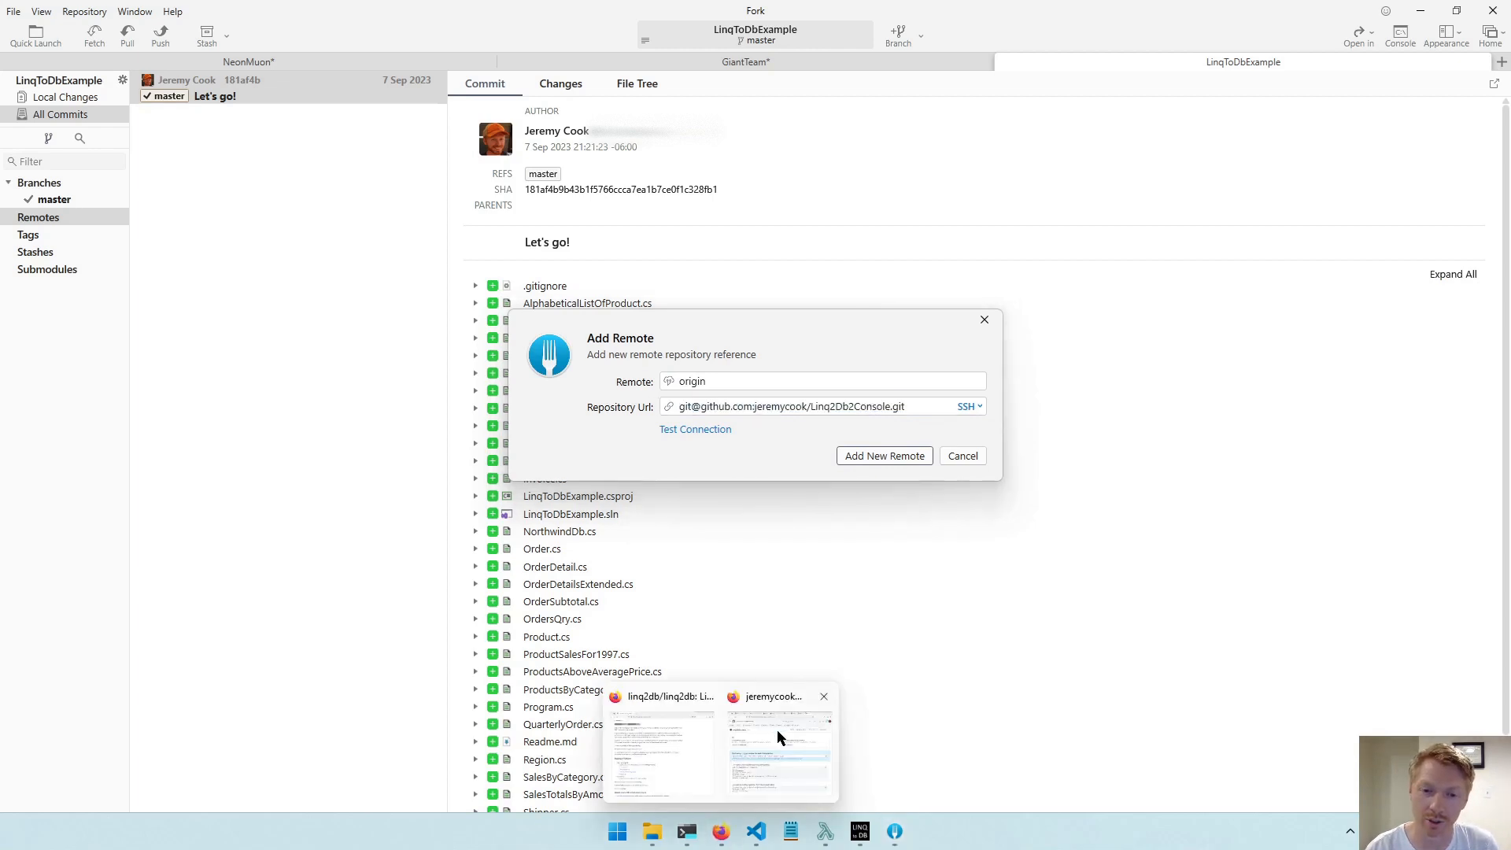
pyautogui.click(777, 729)
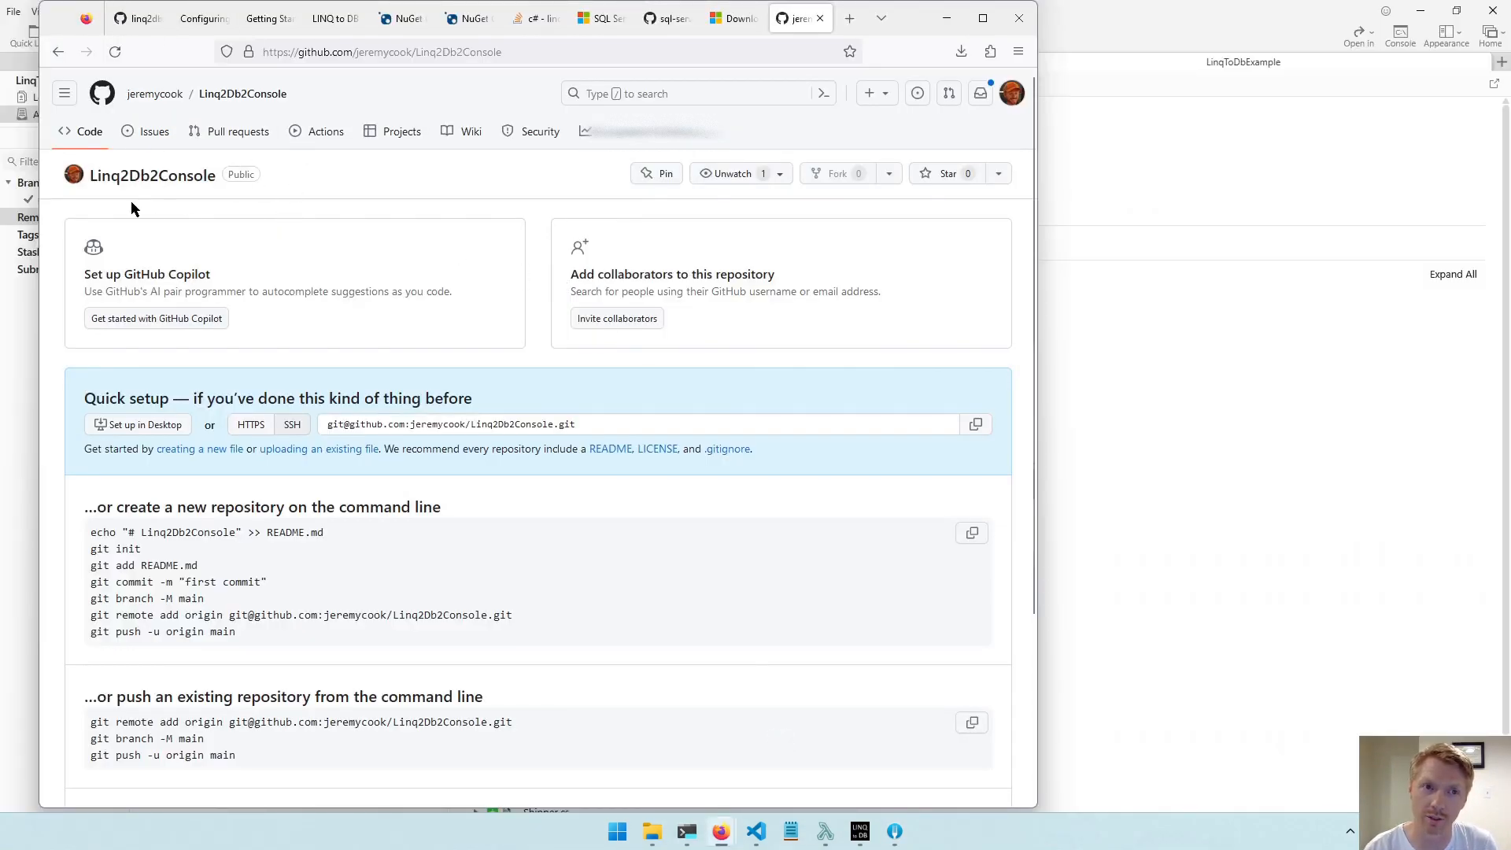
pyautogui.click(1073, 362)
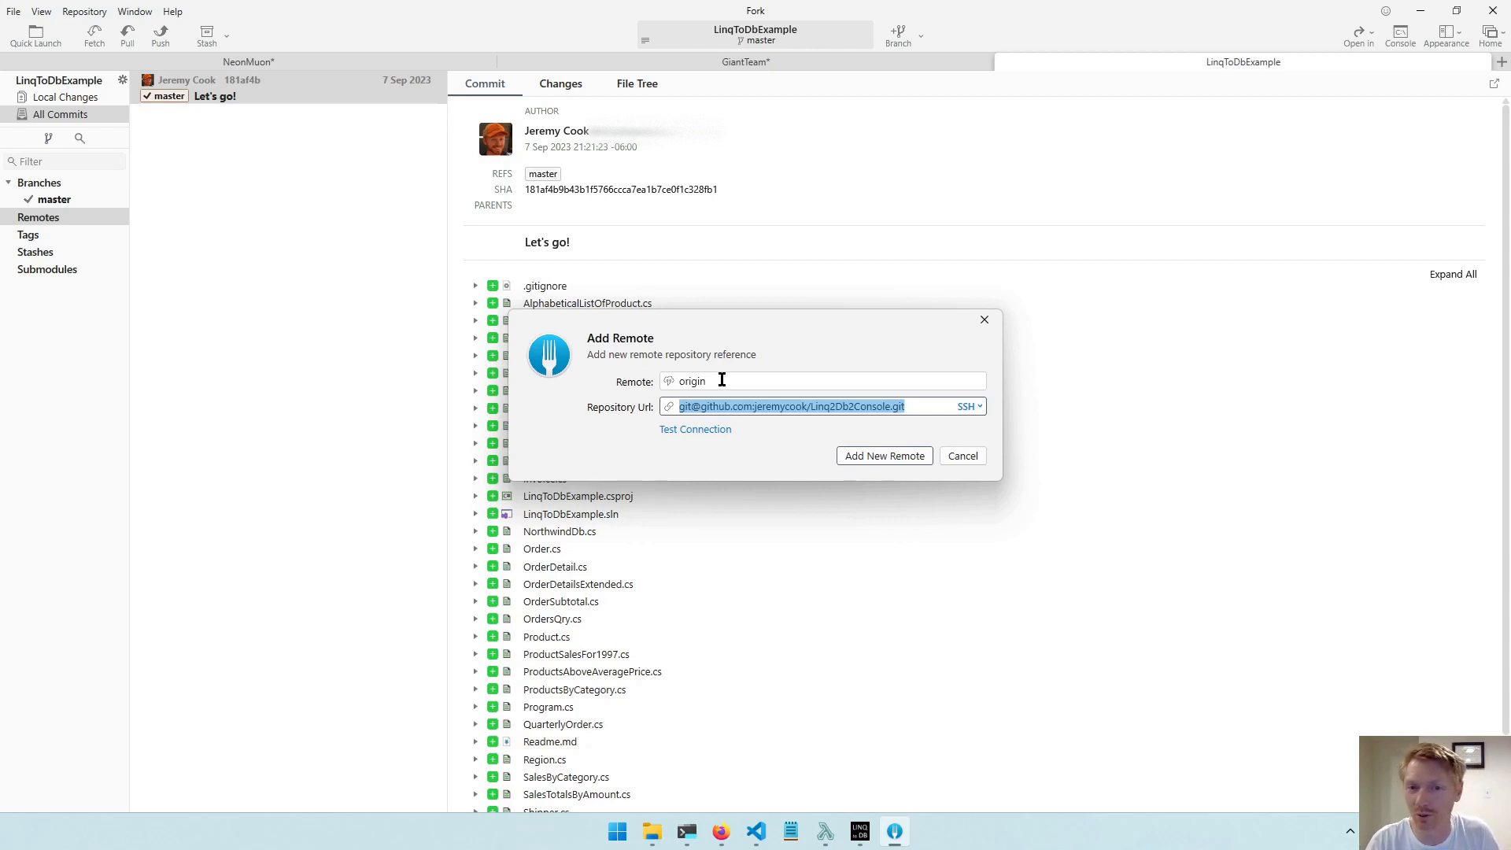
pyautogui.moveTo(721, 380); pyautogui.dragTo(639, 379)
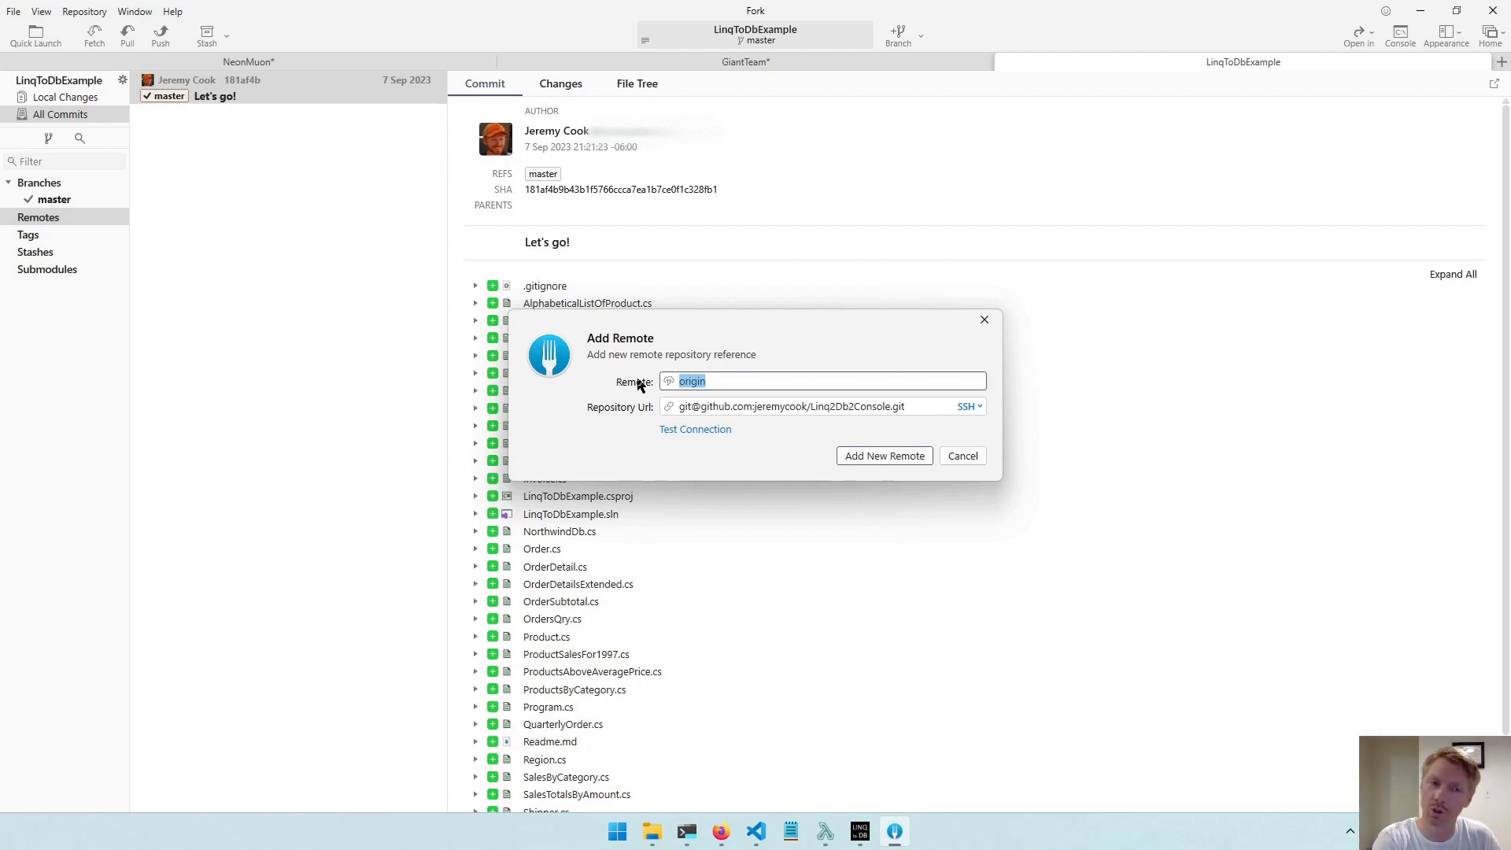
pyautogui.click(865, 459)
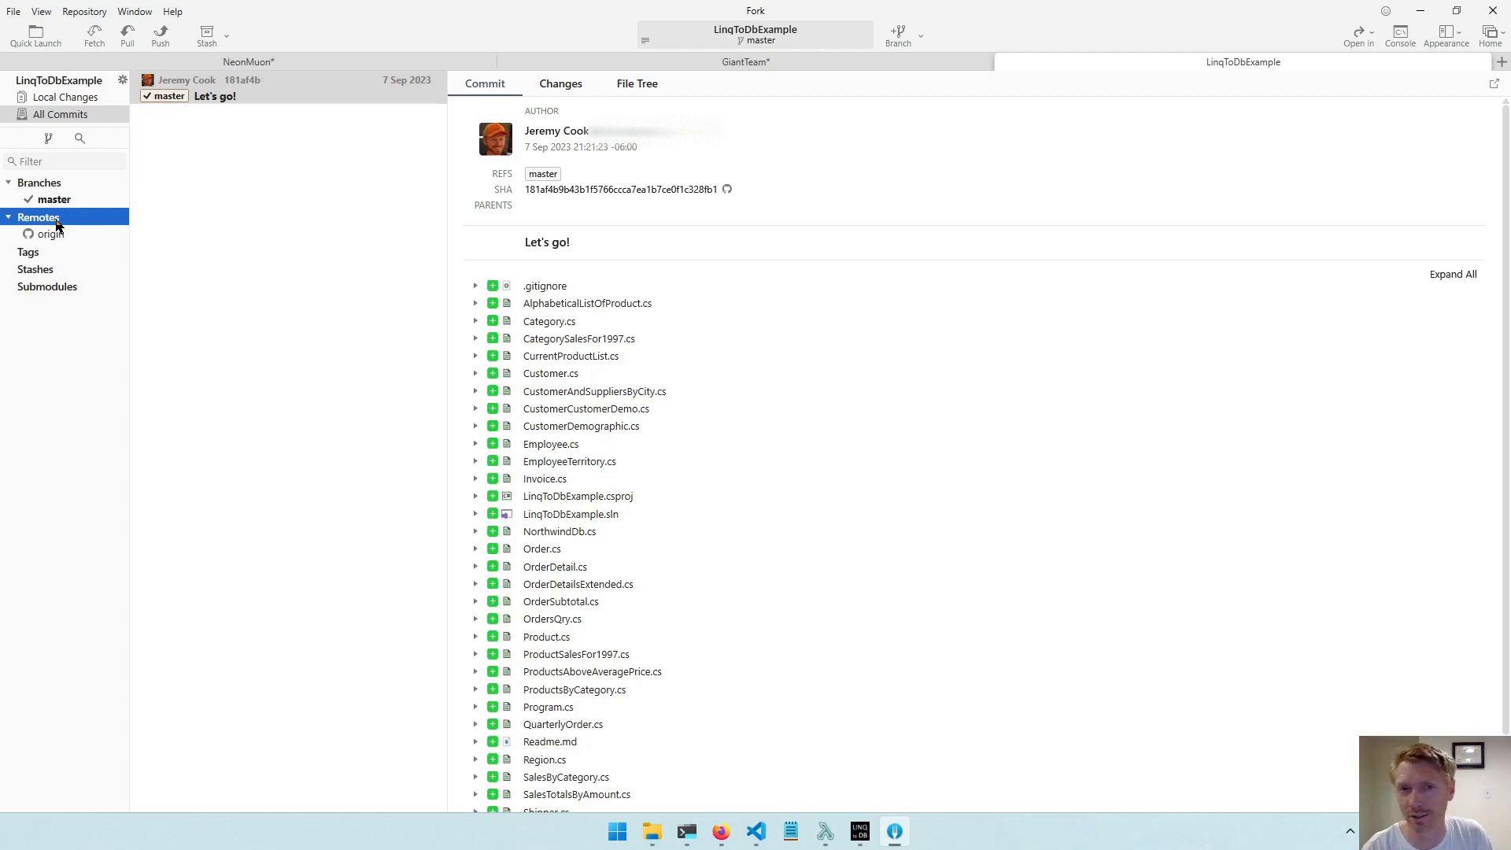
# View the SSH key configuration and close it without making changes.
pyautogui.click(11, 12)
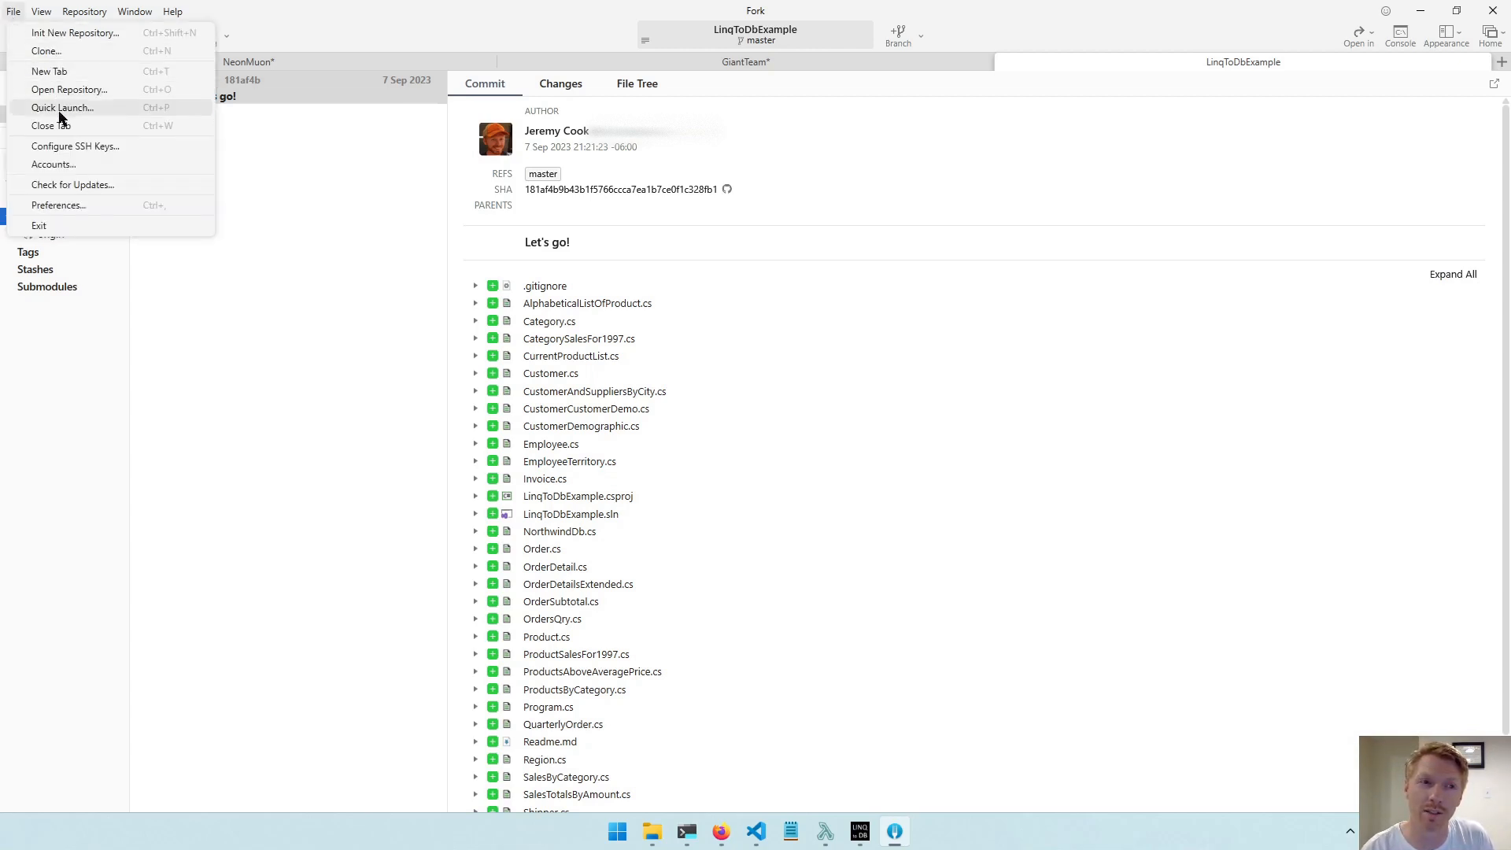
pyautogui.click(65, 146)
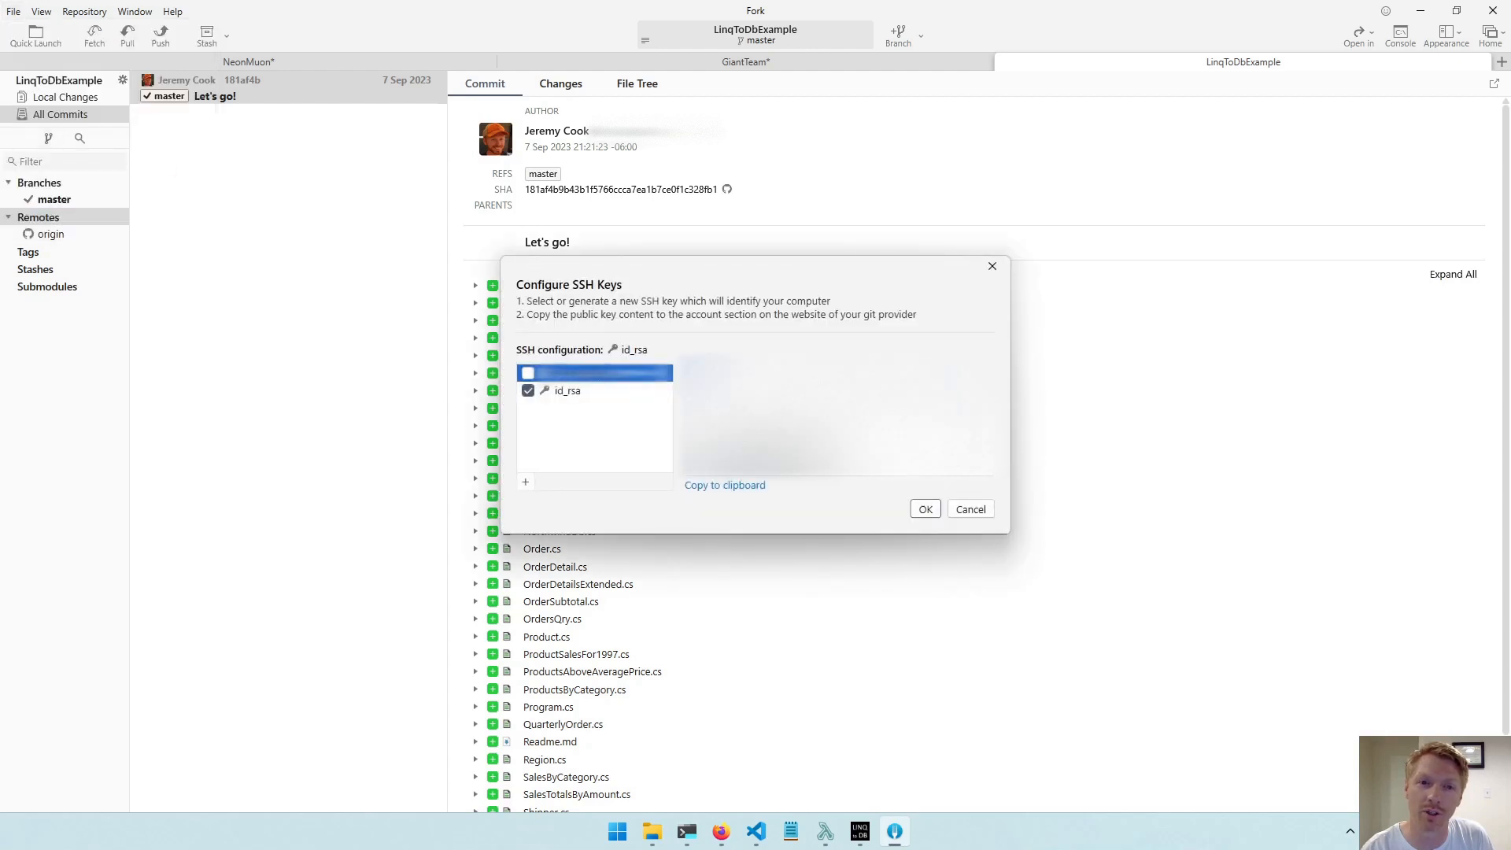
pyautogui.click(973, 510)
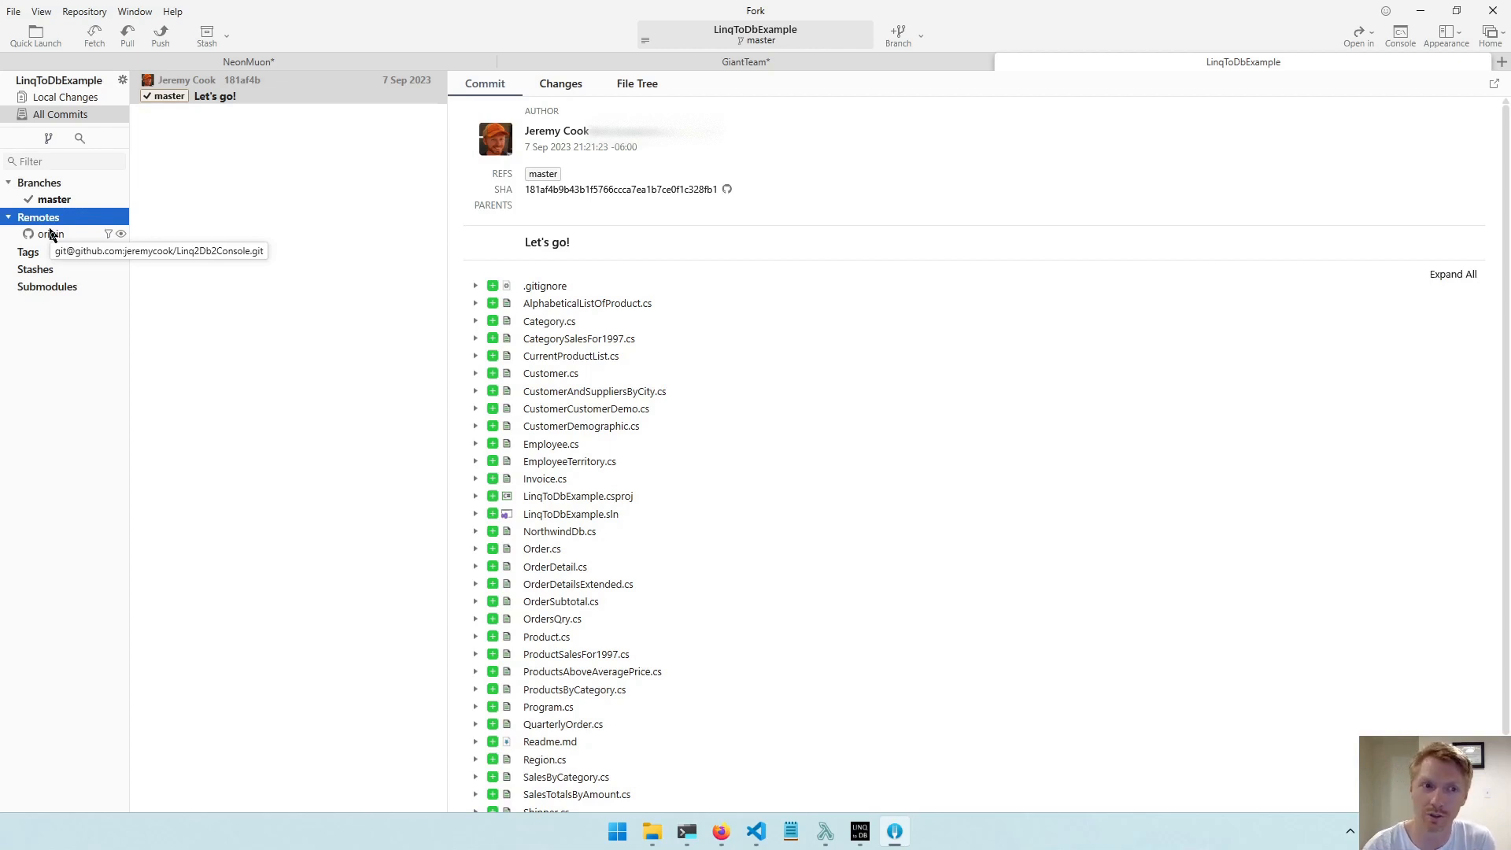
# Switch to the GitHub repository page in Firefox and compare the HTTPS and SSH forms of the quick-setup URL.
pyautogui.moveTo(721, 832)
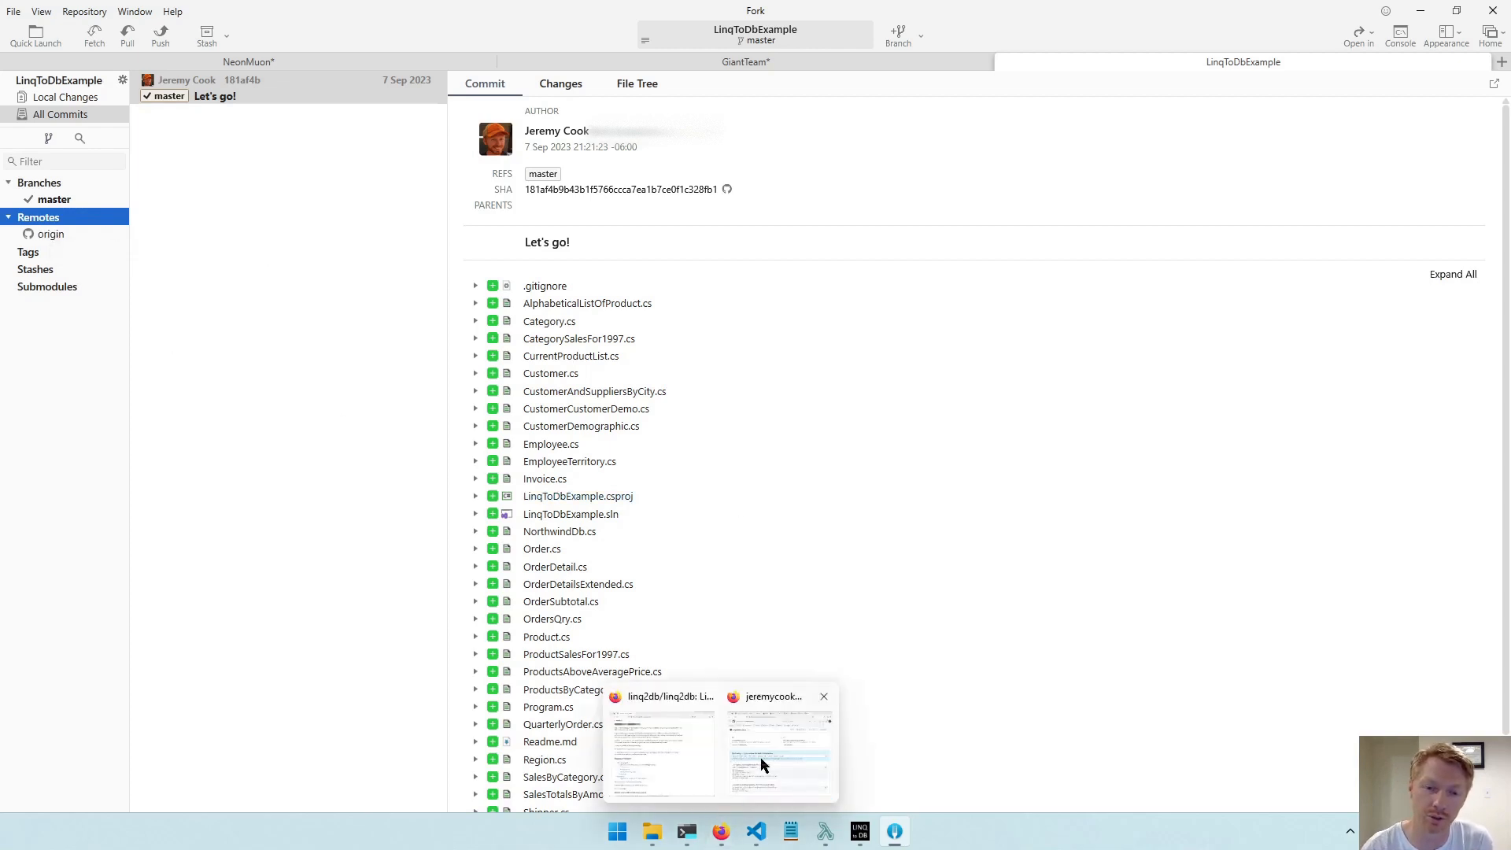
pyautogui.click(762, 764)
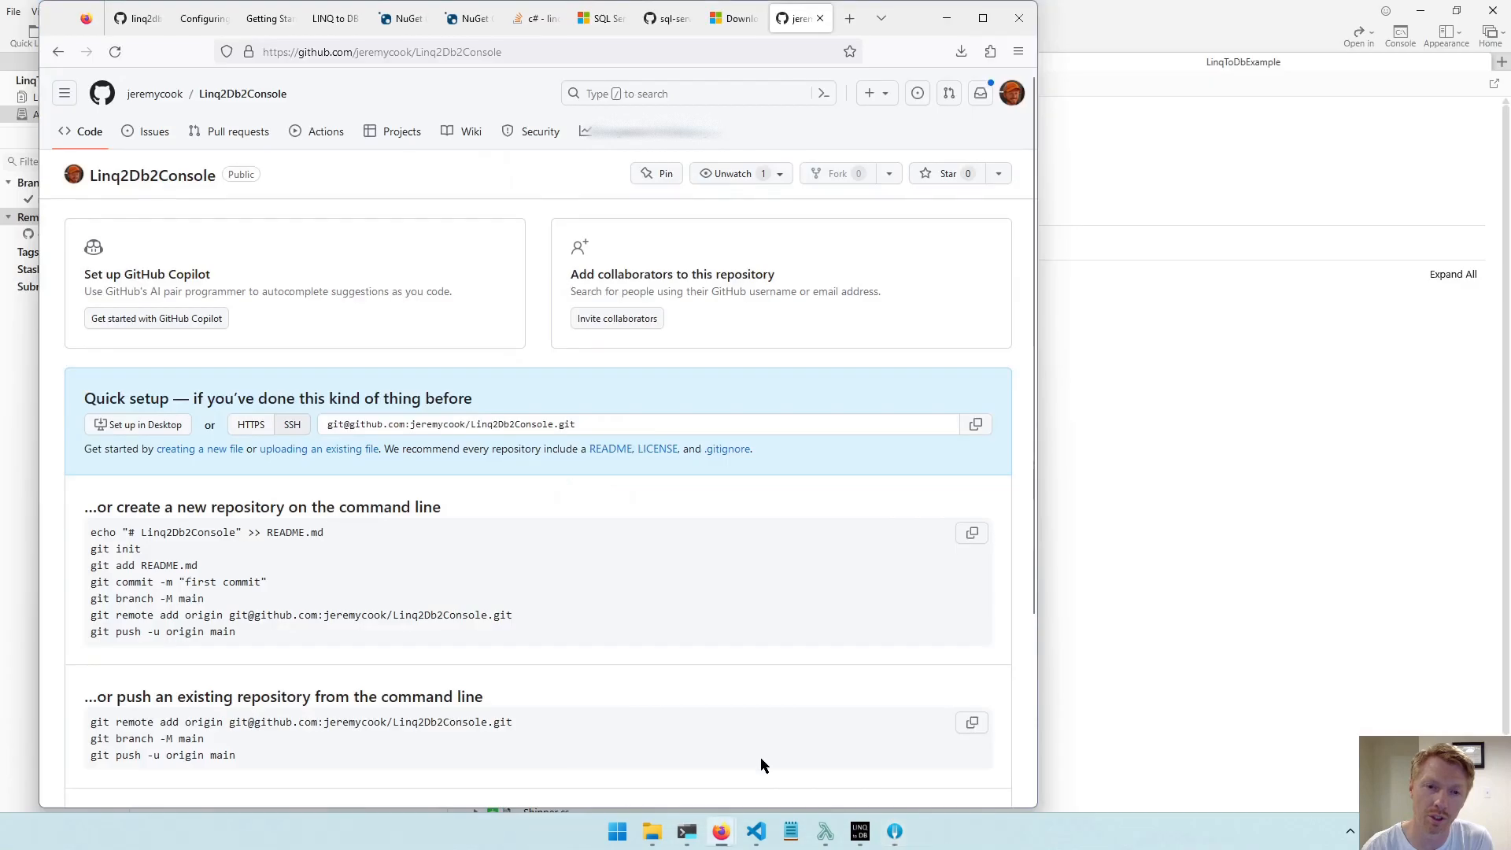
pyautogui.click(252, 428)
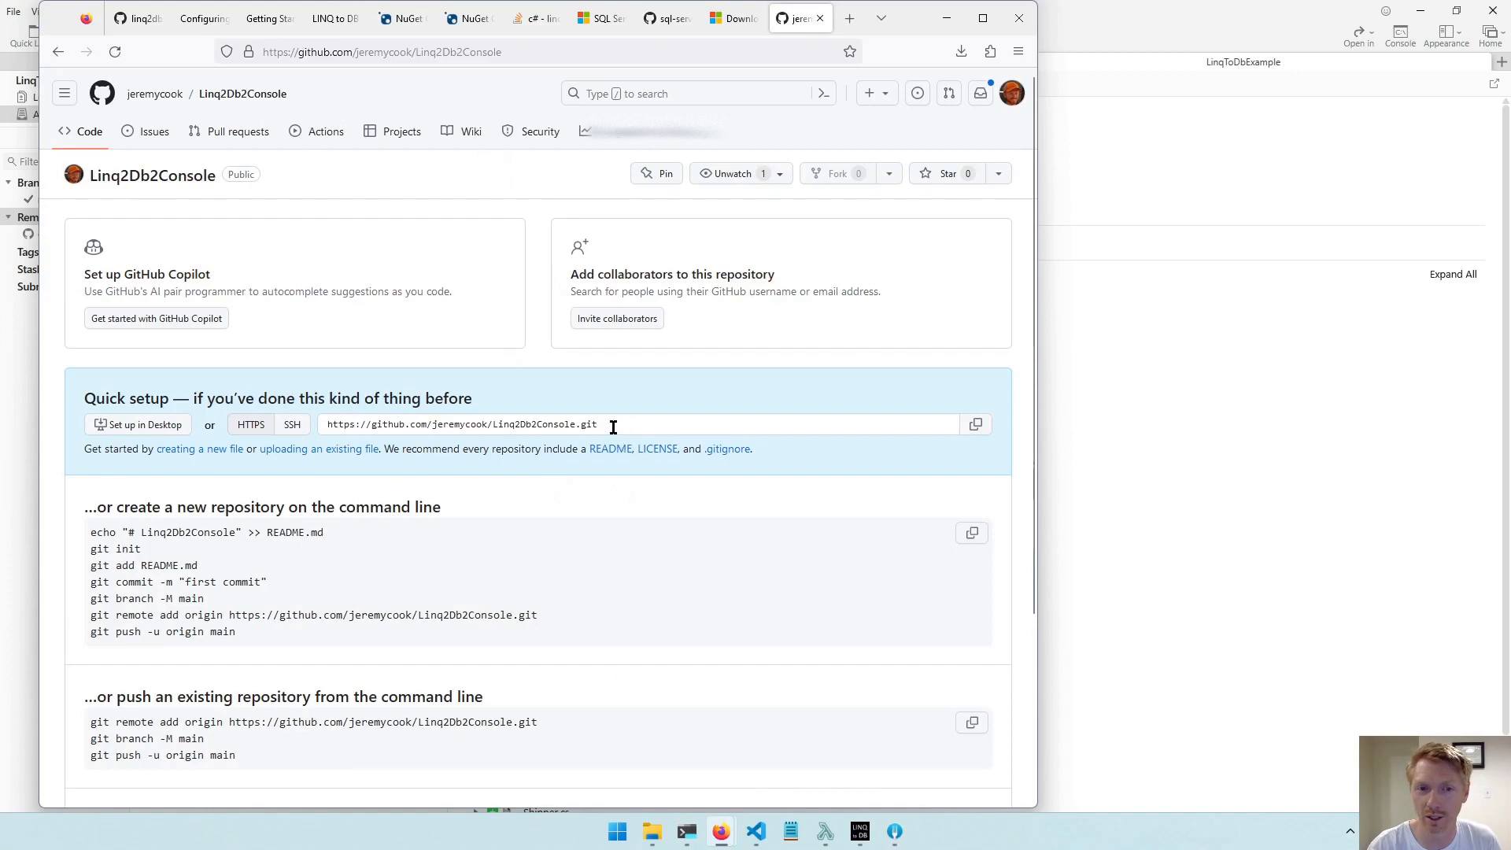
pyautogui.click(290, 432)
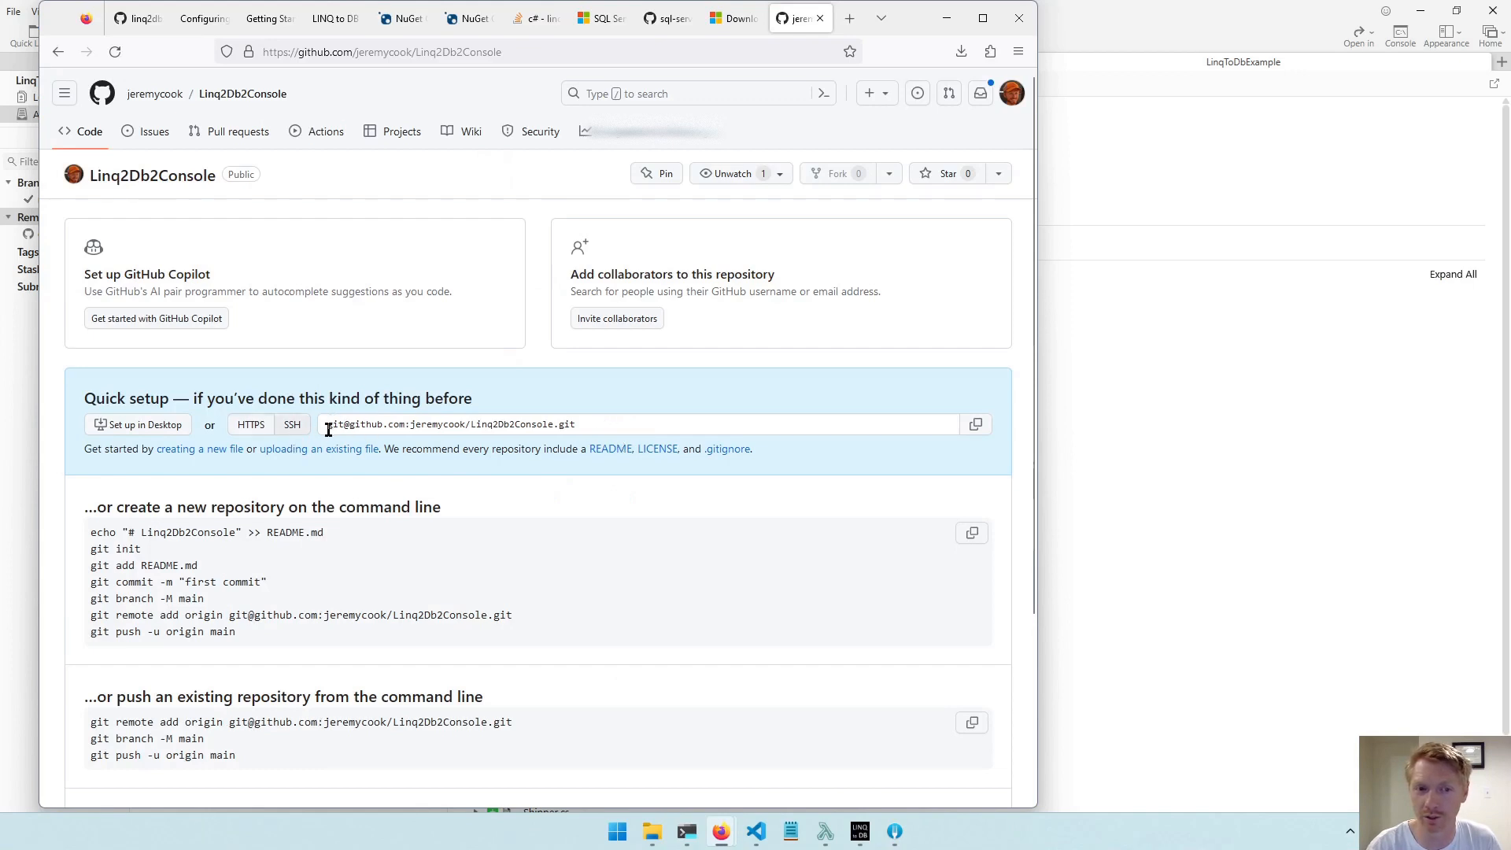
pyautogui.click(252, 425)
# Switch back to Fork and push master to new (origin/master) with a tracking reference and all tags, without force push.
pyautogui.hotkey('alt', 'Tab')
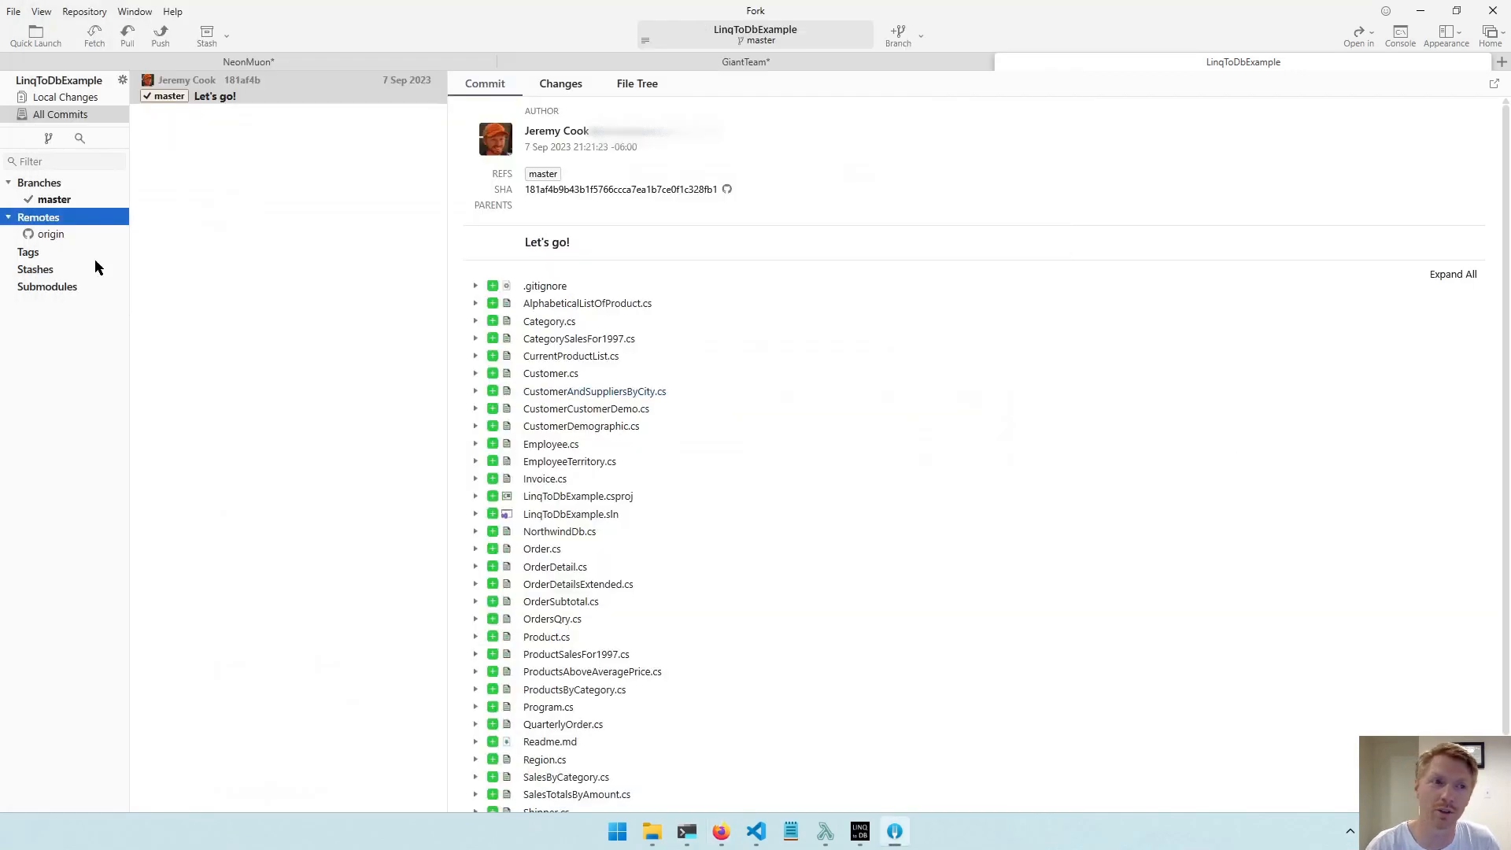
pyautogui.click(161, 41)
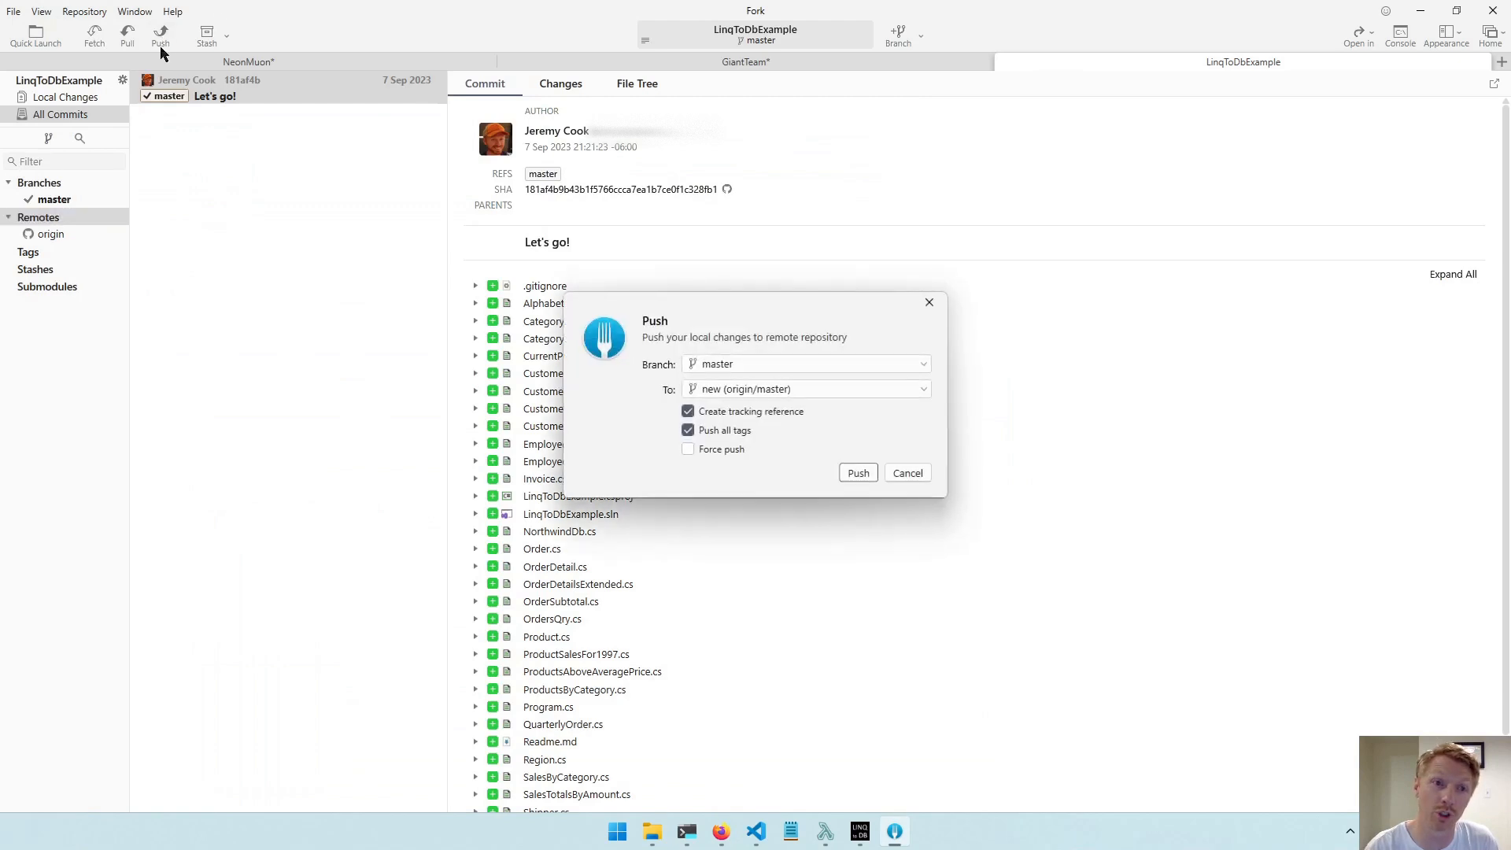
pyautogui.click(727, 391)
pyautogui.click(729, 392)
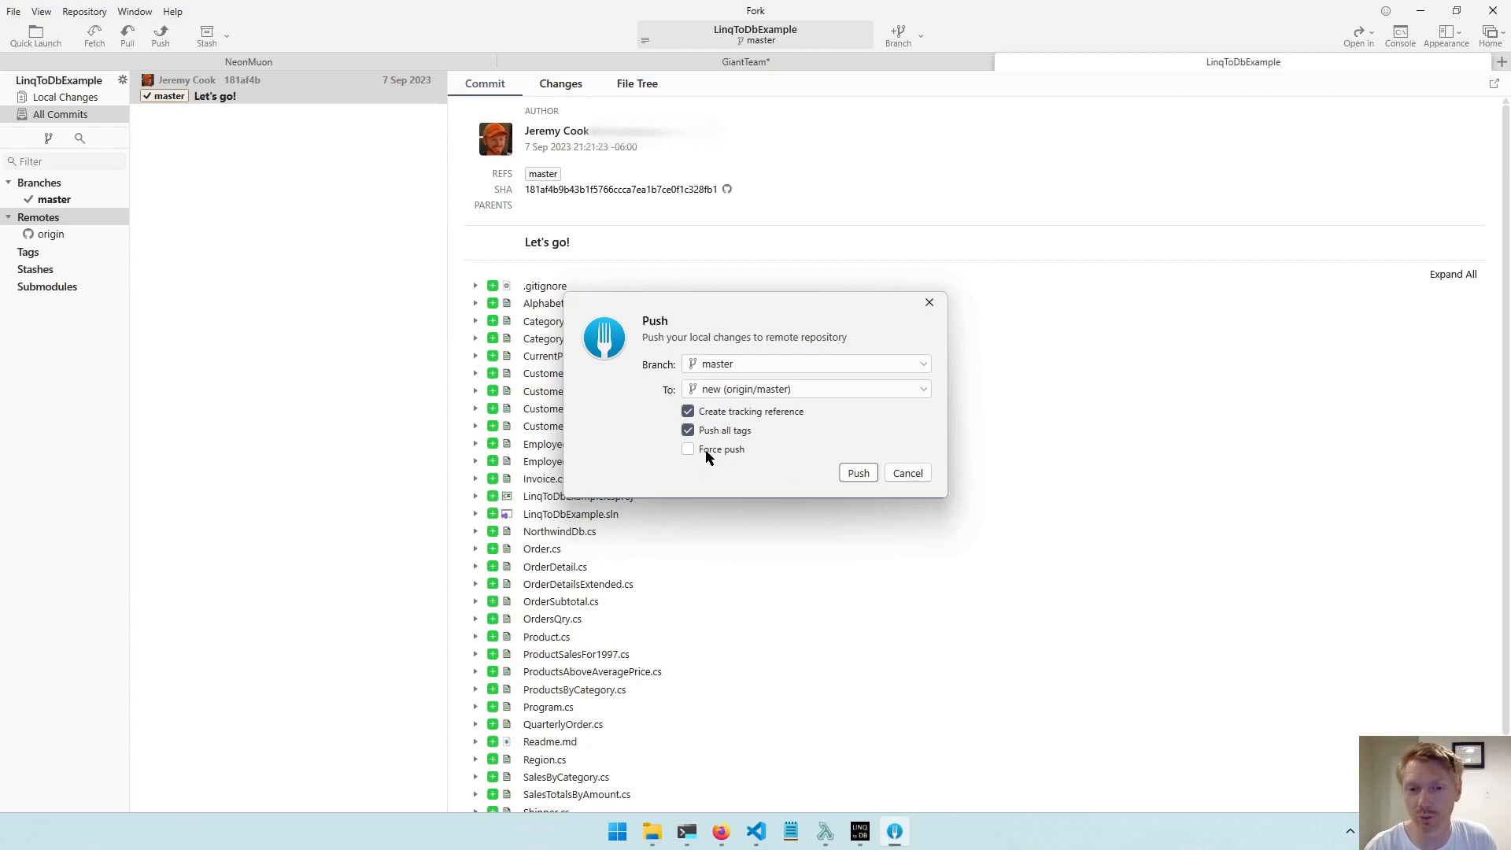
pyautogui.click(863, 476)
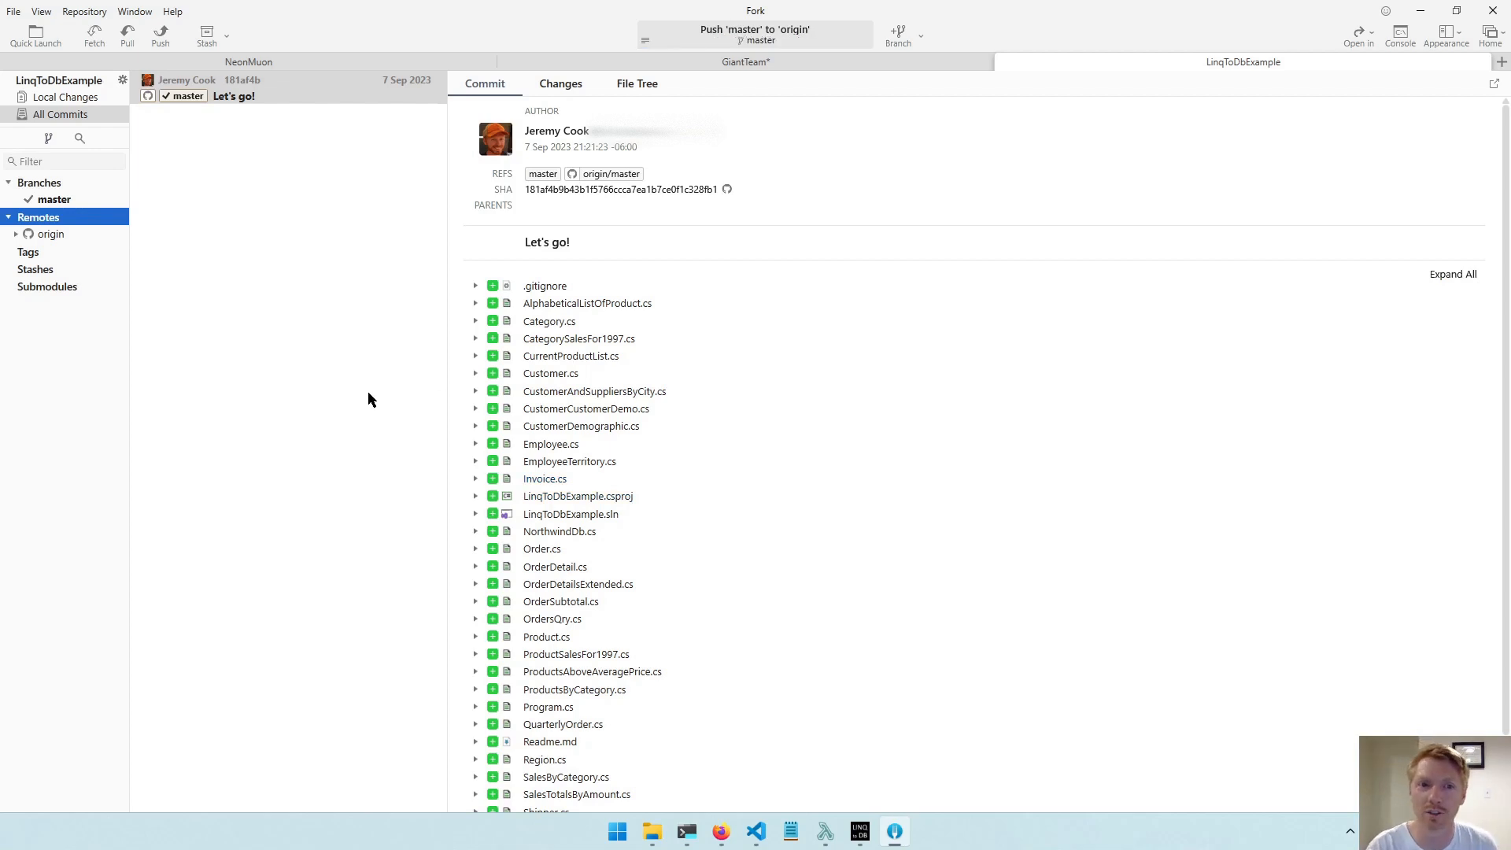
# Switch to Firefox, reload the Linq2Db2Console repository page, and review the pushed files and the Readme's getting-started instructions in a maximized window.
pyautogui.hotkey('alt', 'Tab')
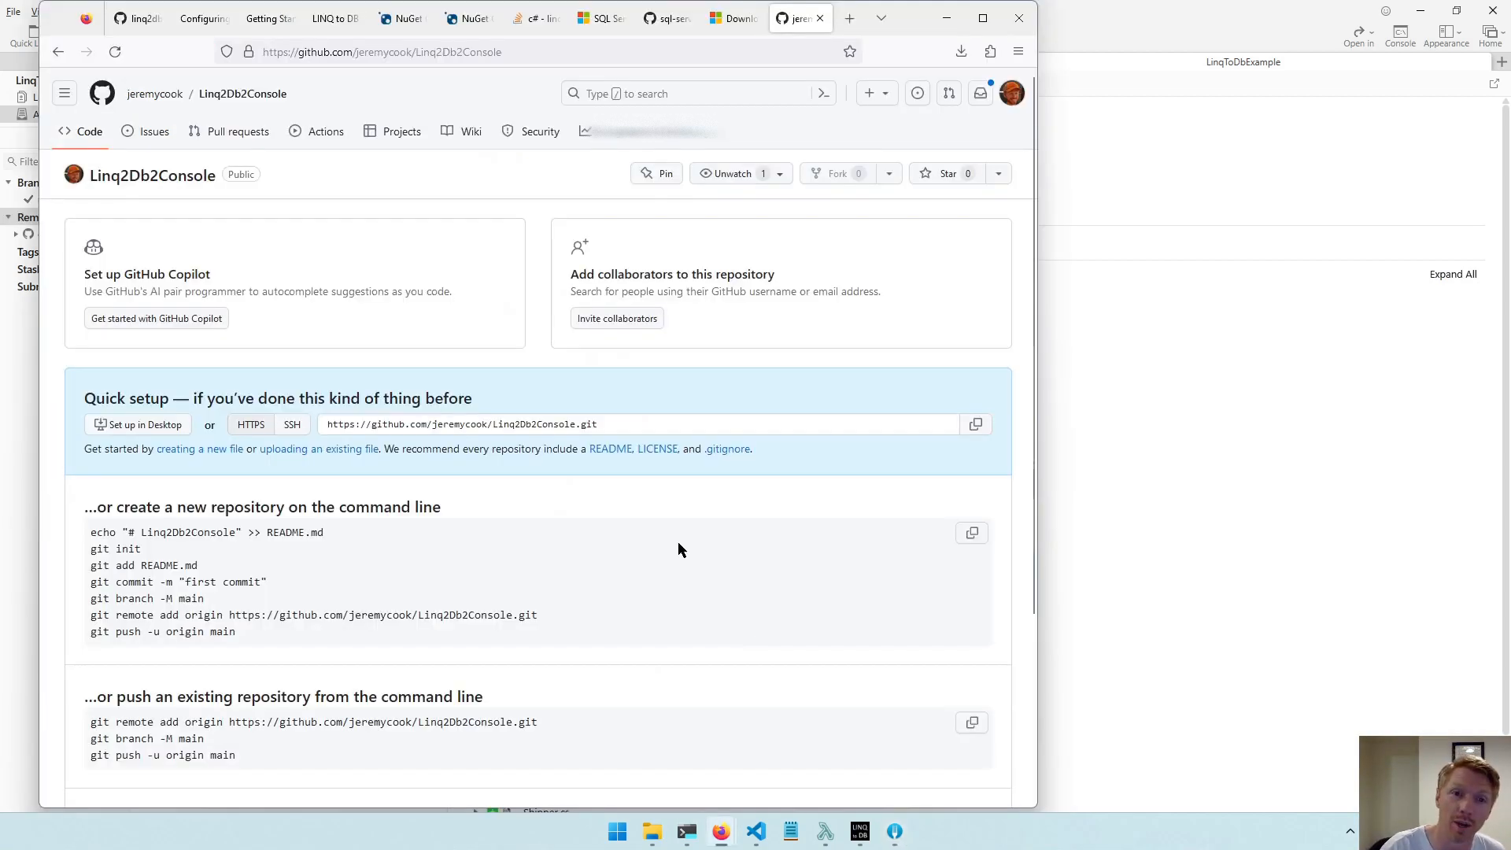
pyautogui.click(116, 53)
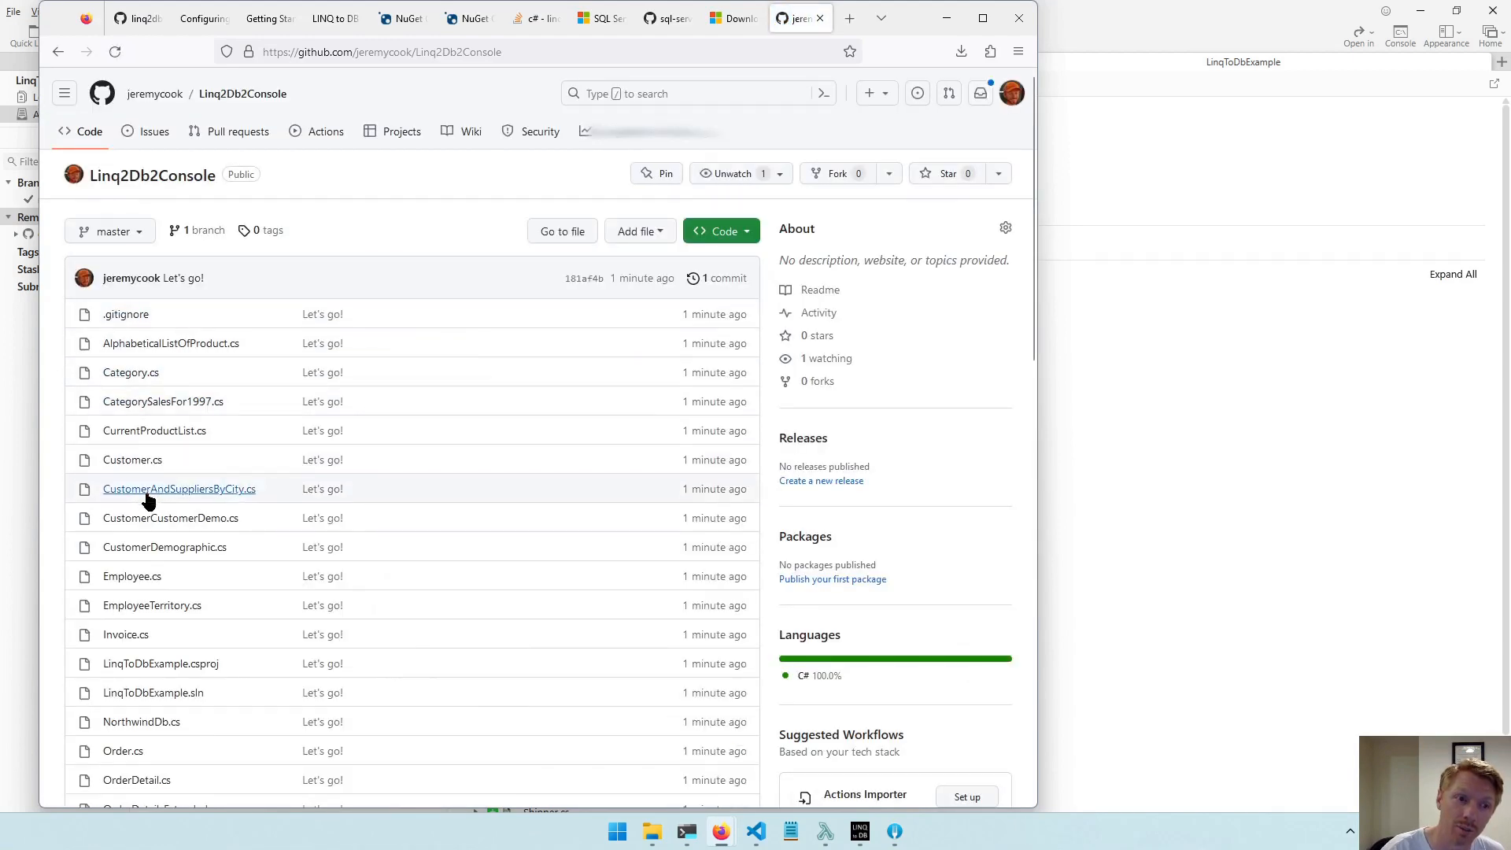
pyautogui.scroll(-10, 170, 479)
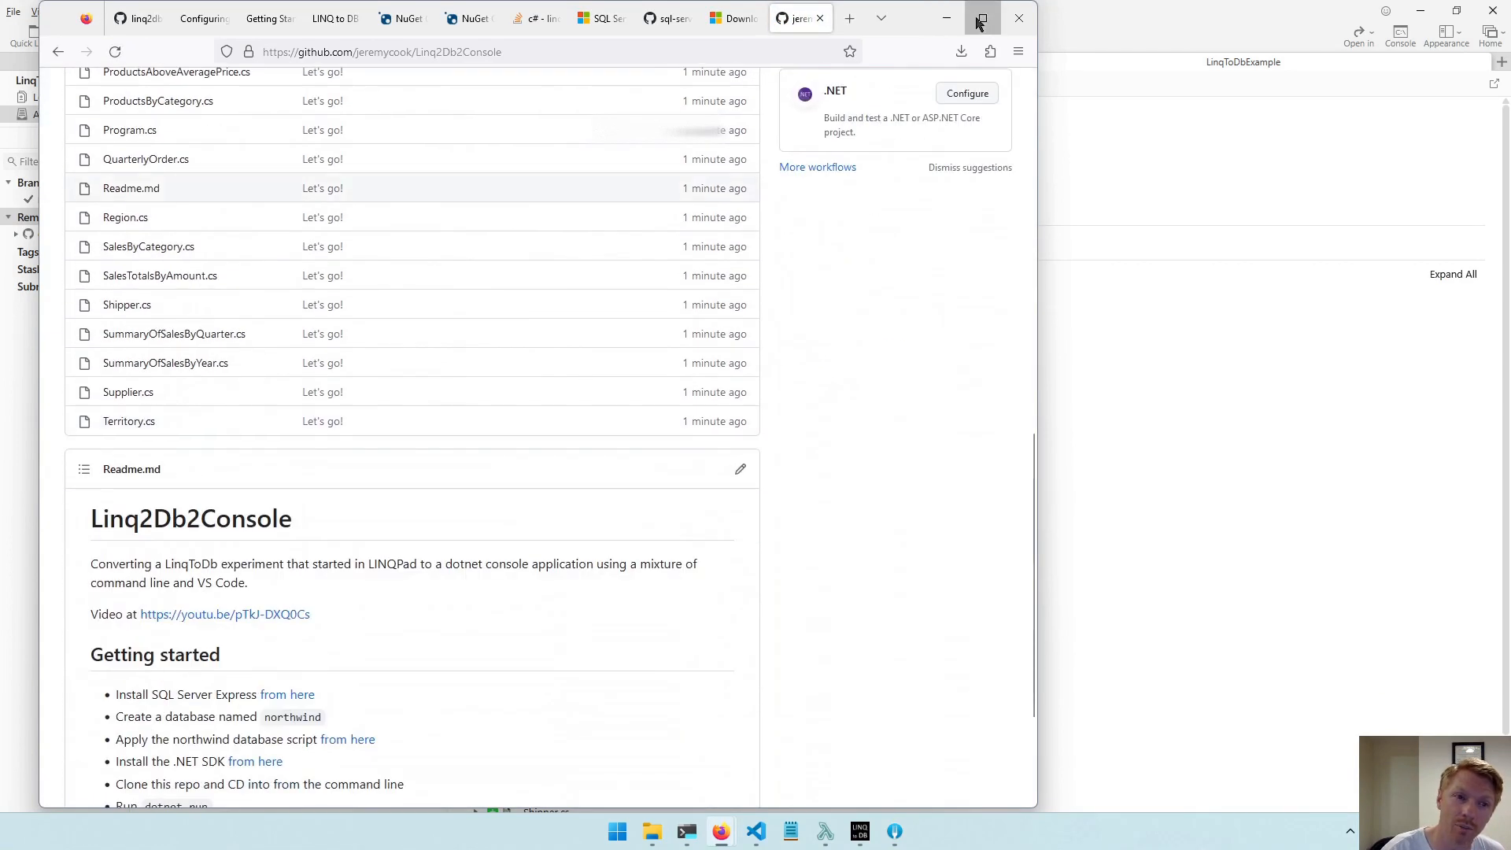
pyautogui.click(983, 18)
pyautogui.scroll(-3, 236, 377)
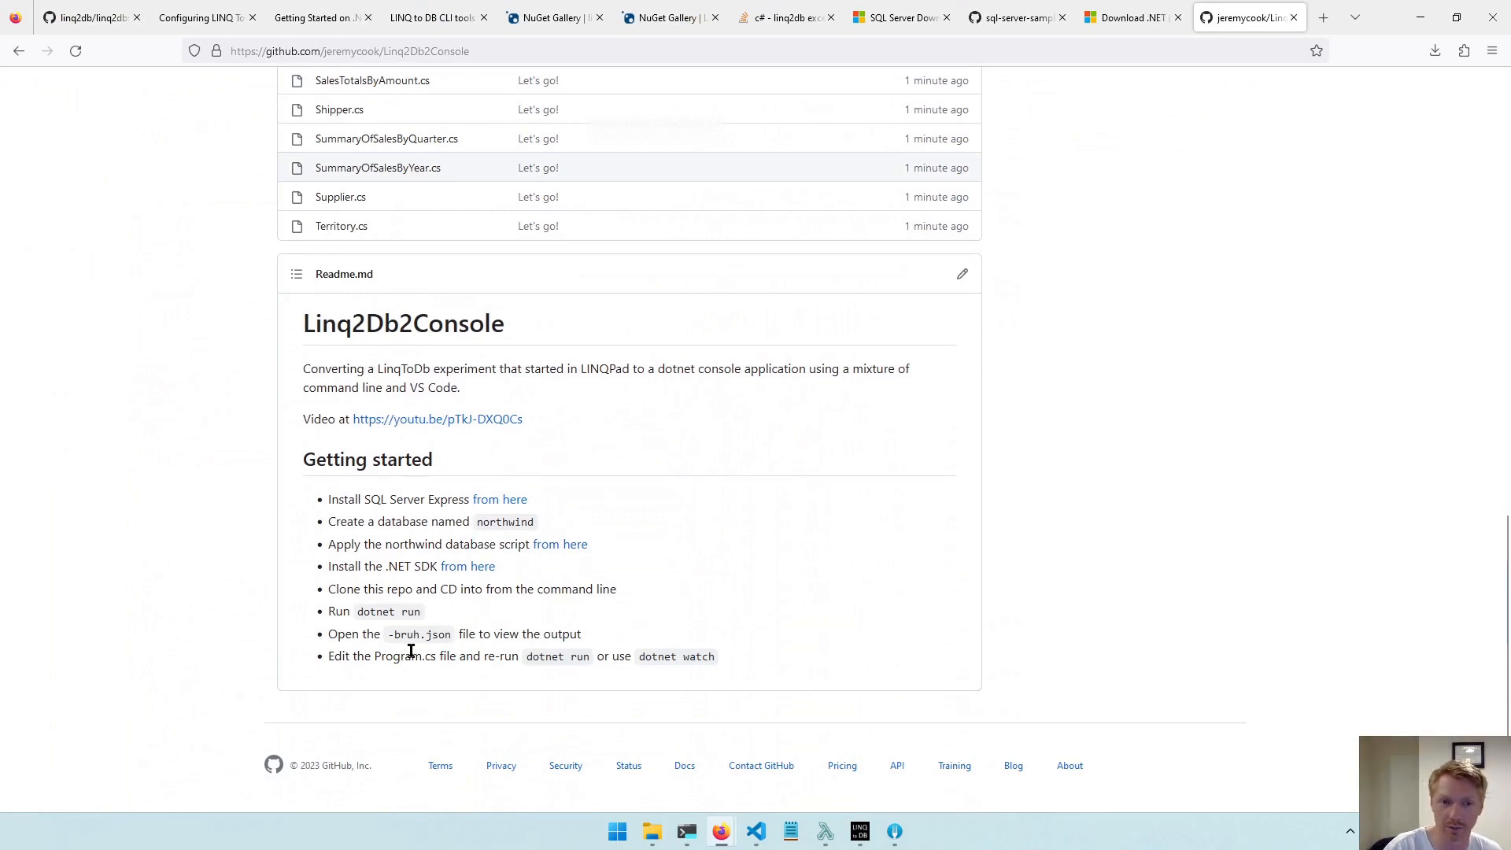
pyautogui.moveTo(329, 634); pyautogui.dragTo(617, 647)
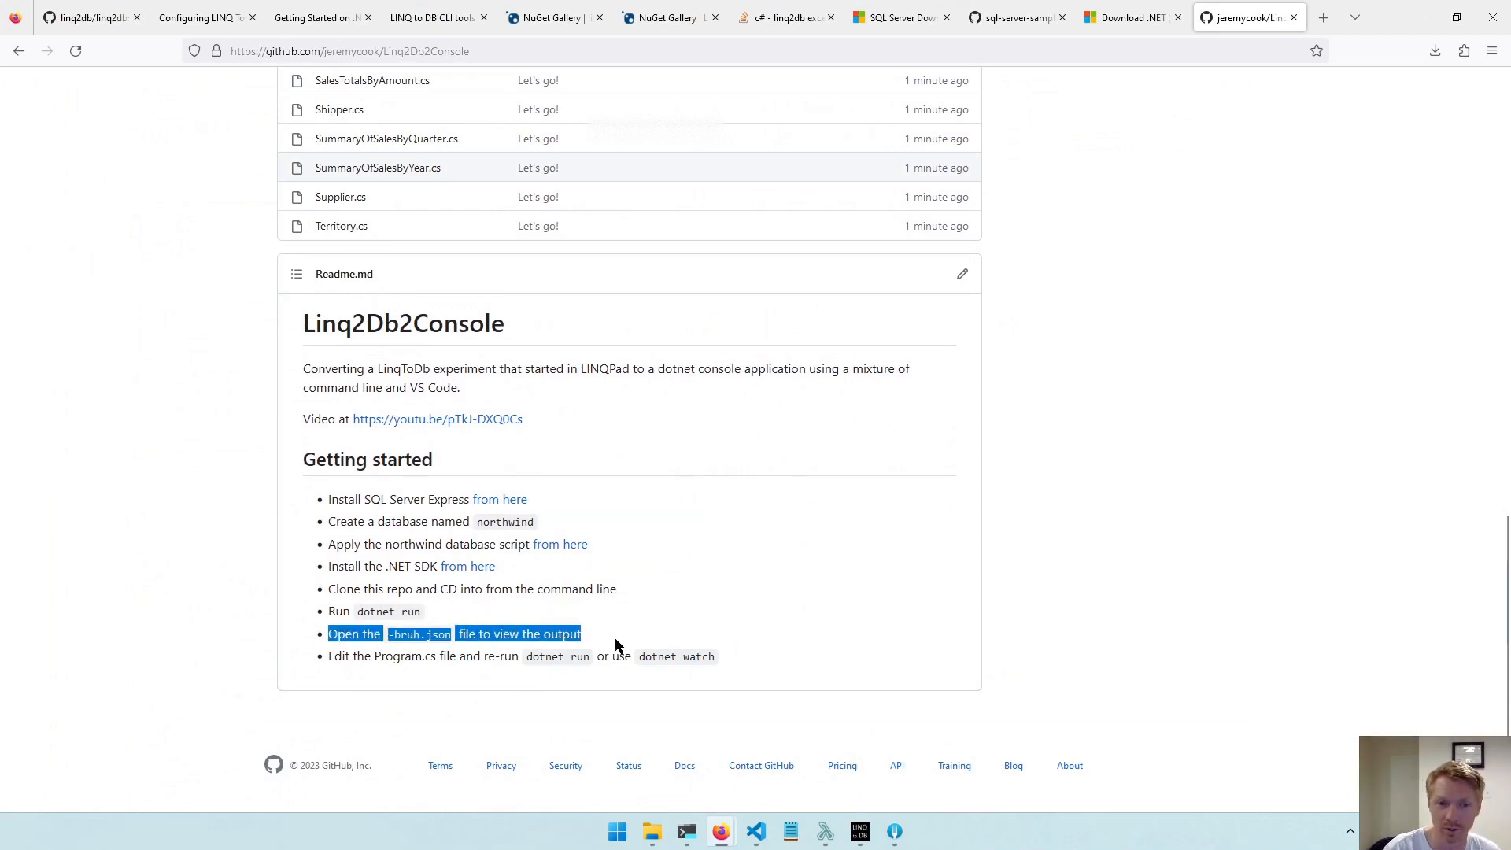
pyautogui.click(604, 642)
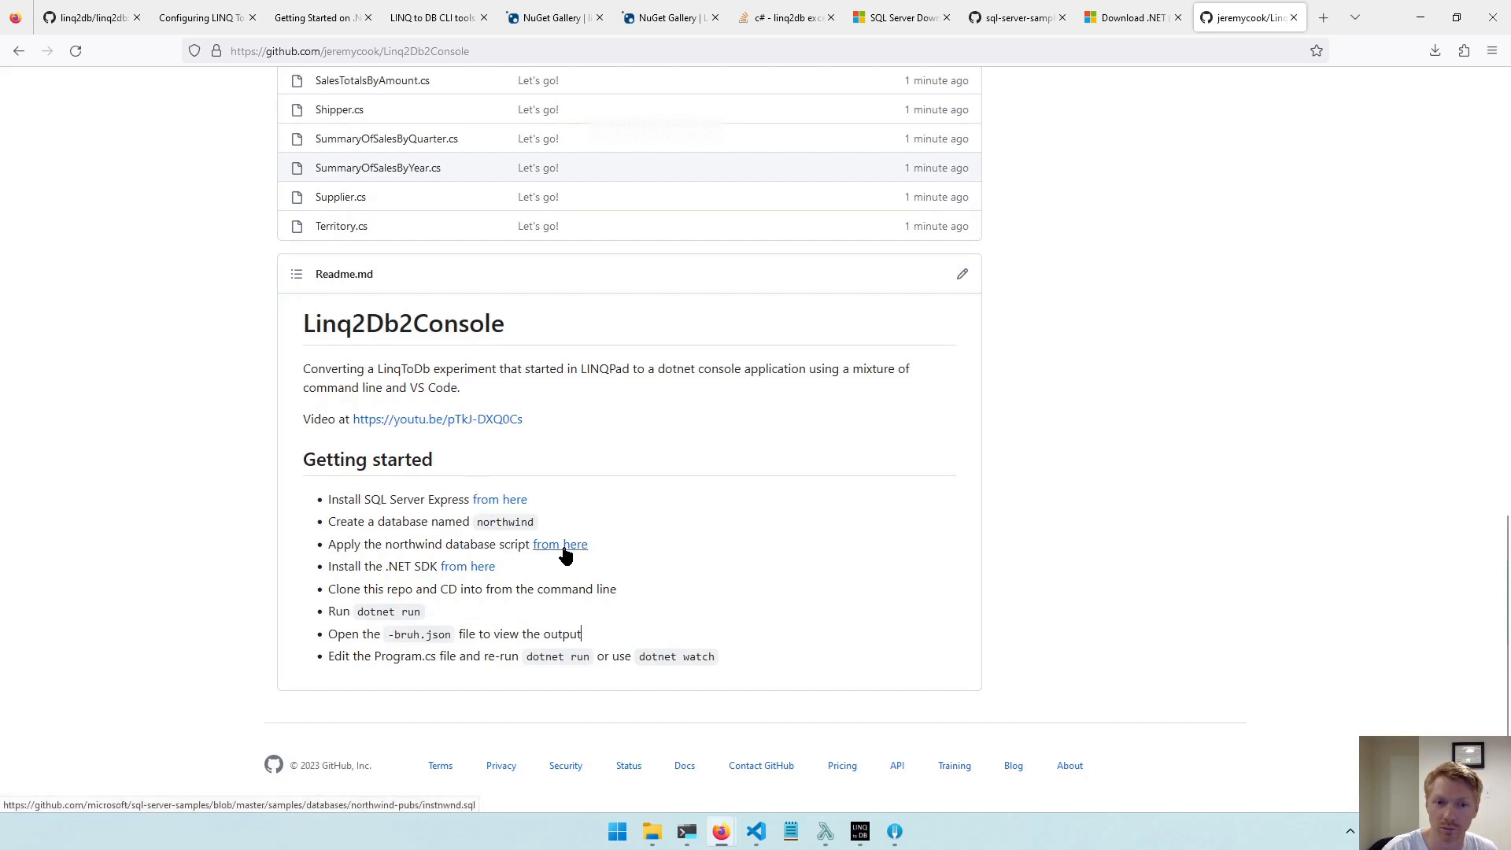
pyautogui.scroll(6, 641, 565)
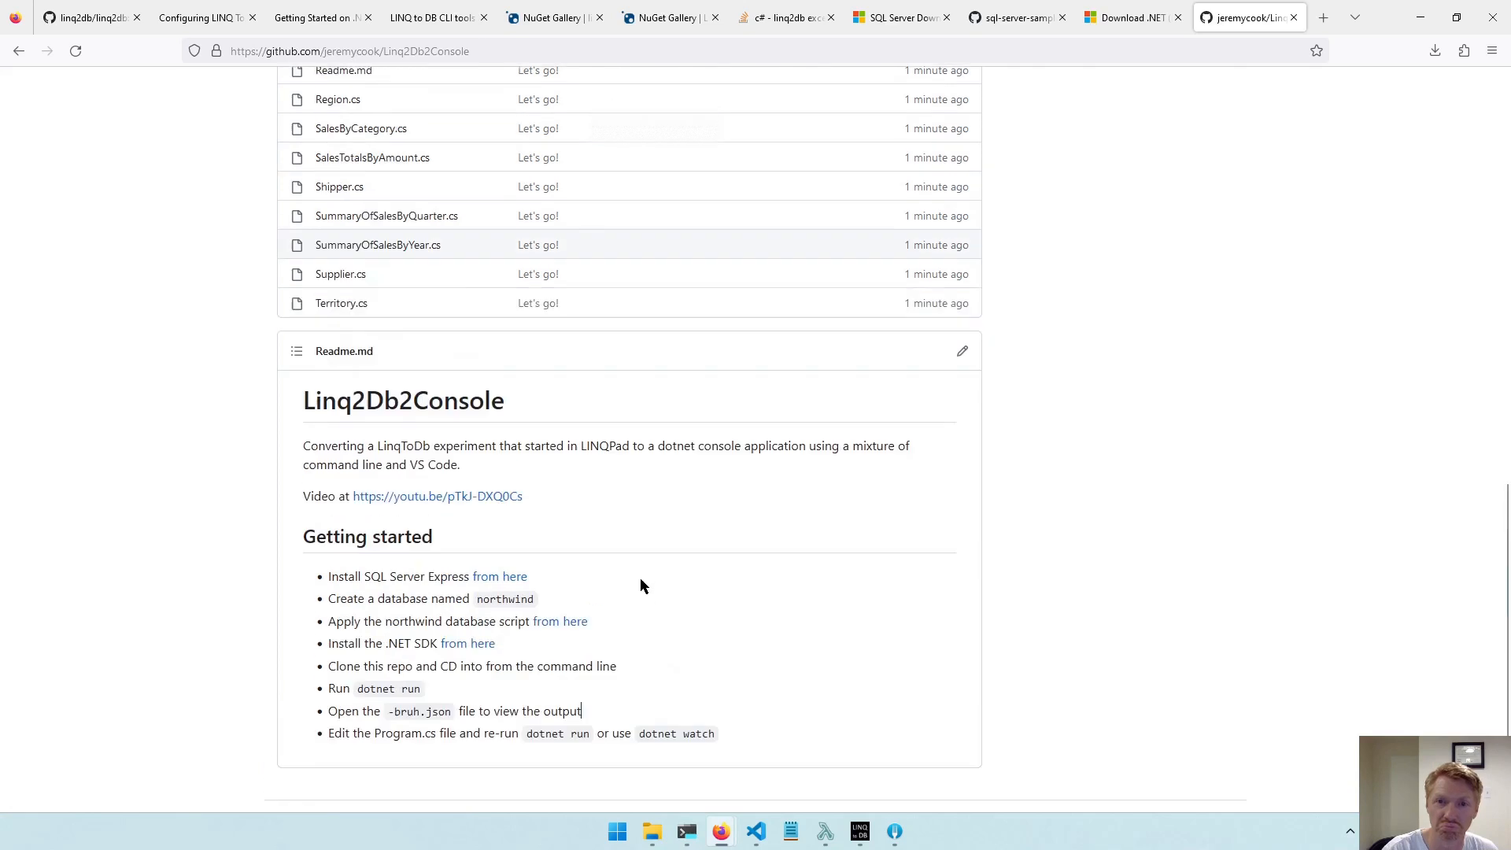
pyautogui.scroll(8, 639, 596)
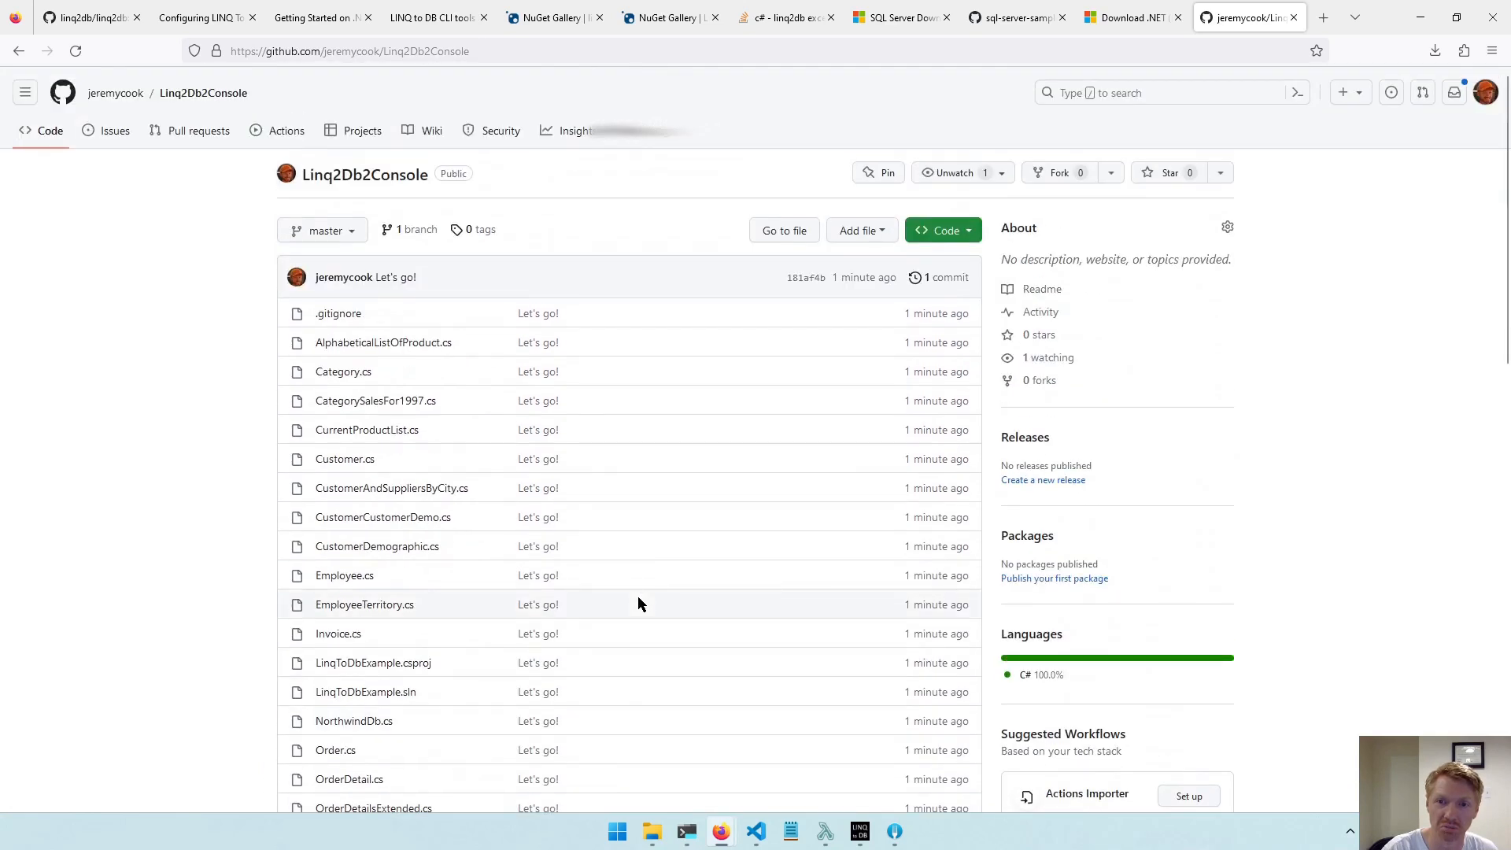